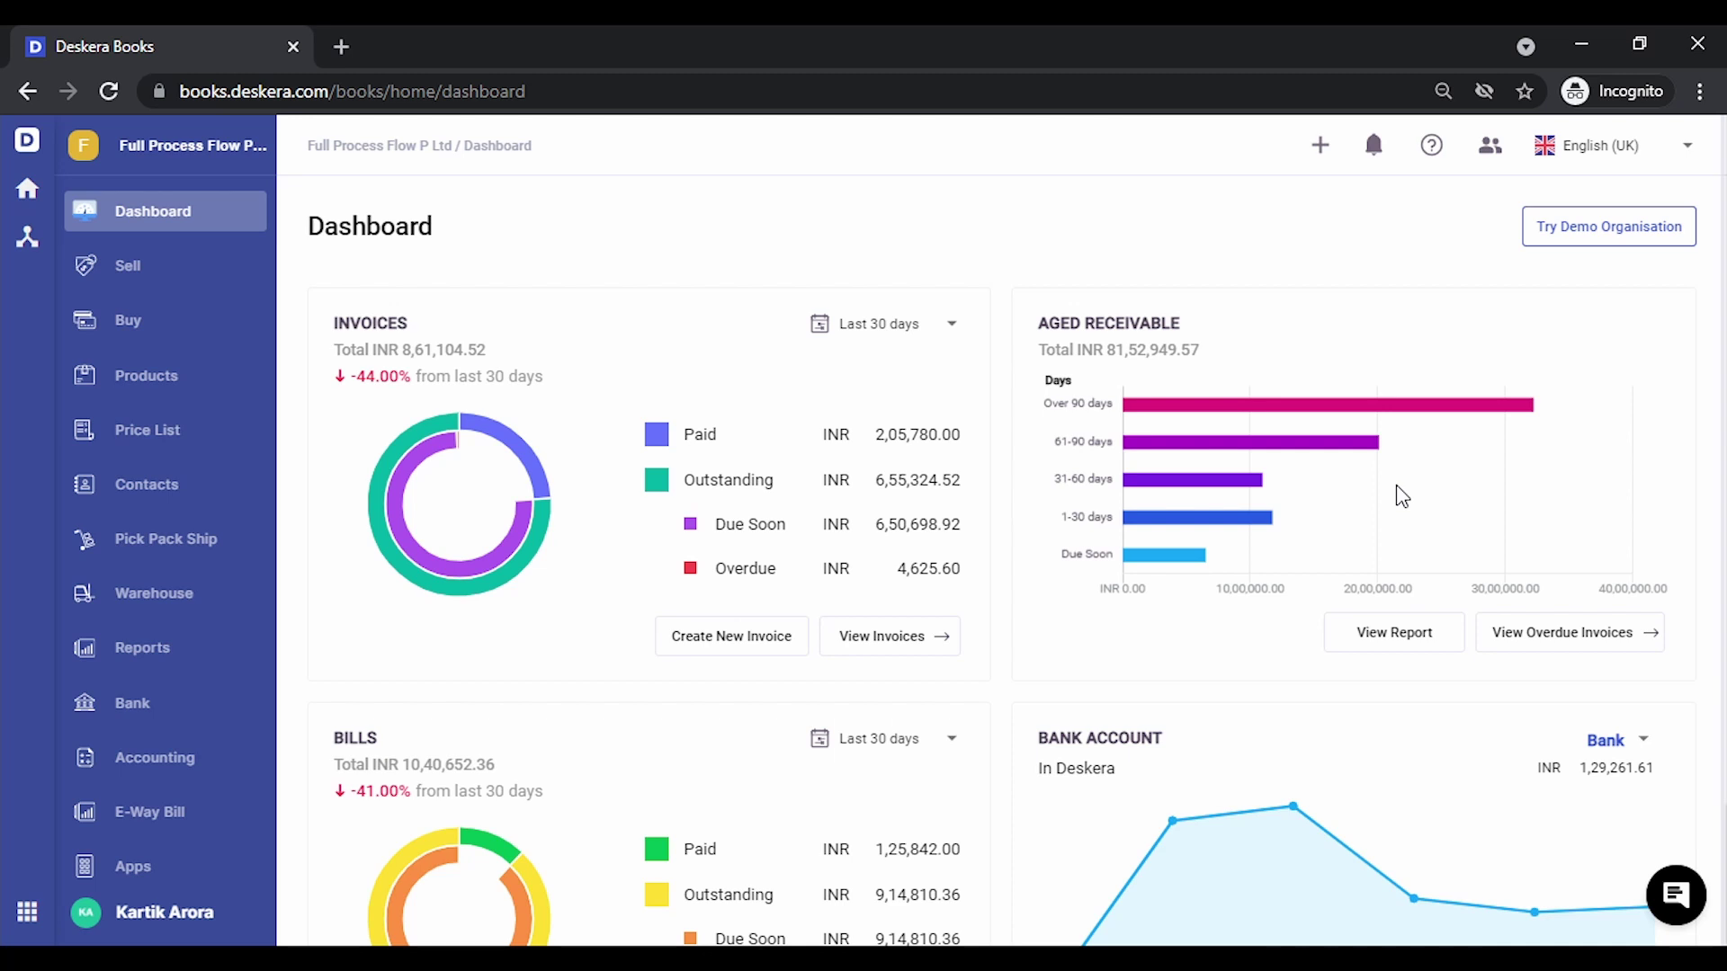
Start a new advance payment deposit from contact Shri Ram Enterprises
click(127, 769)
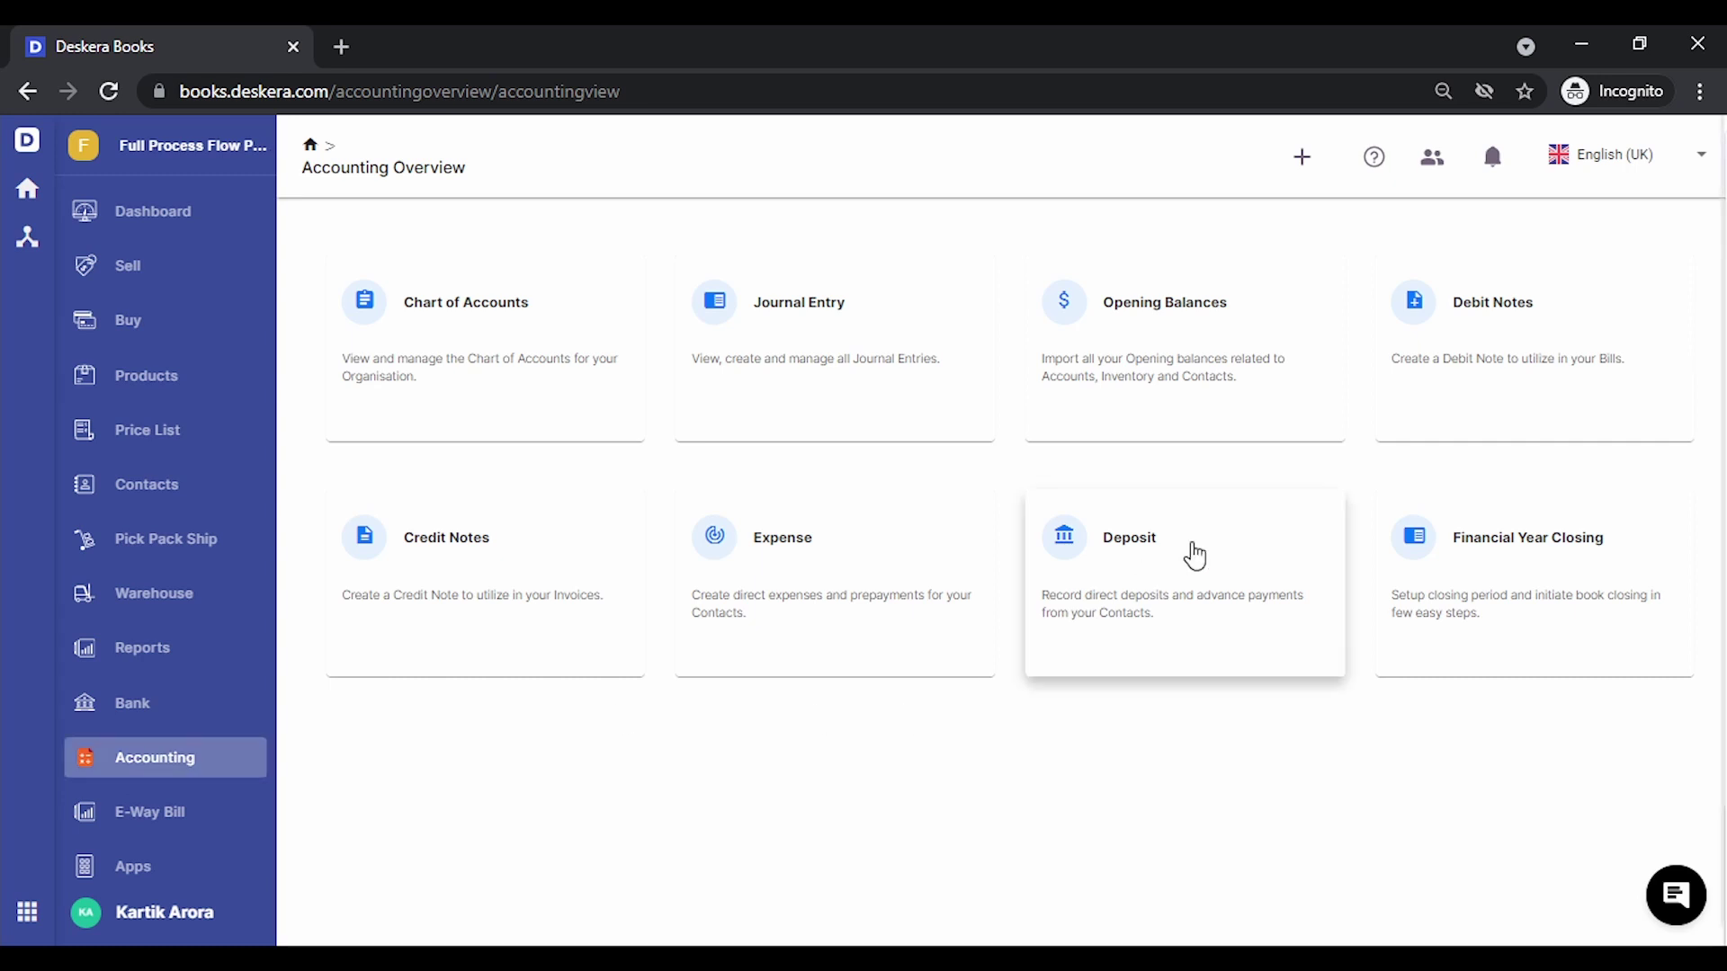
click(1194, 555)
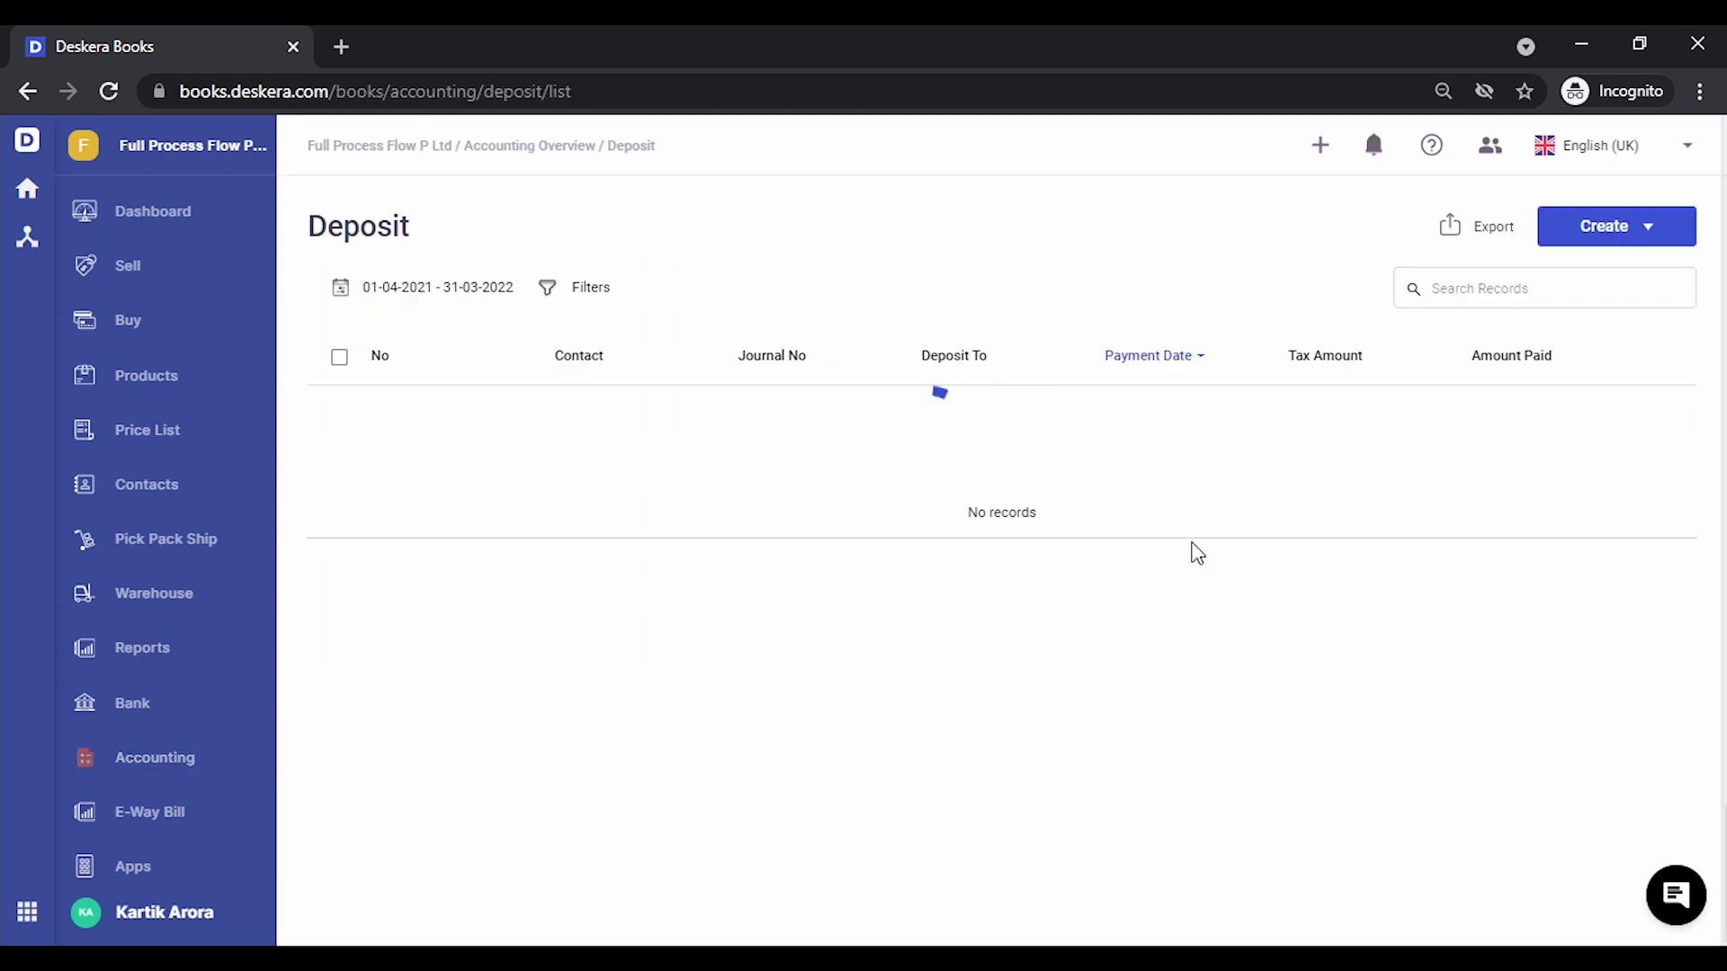
click(1657, 245)
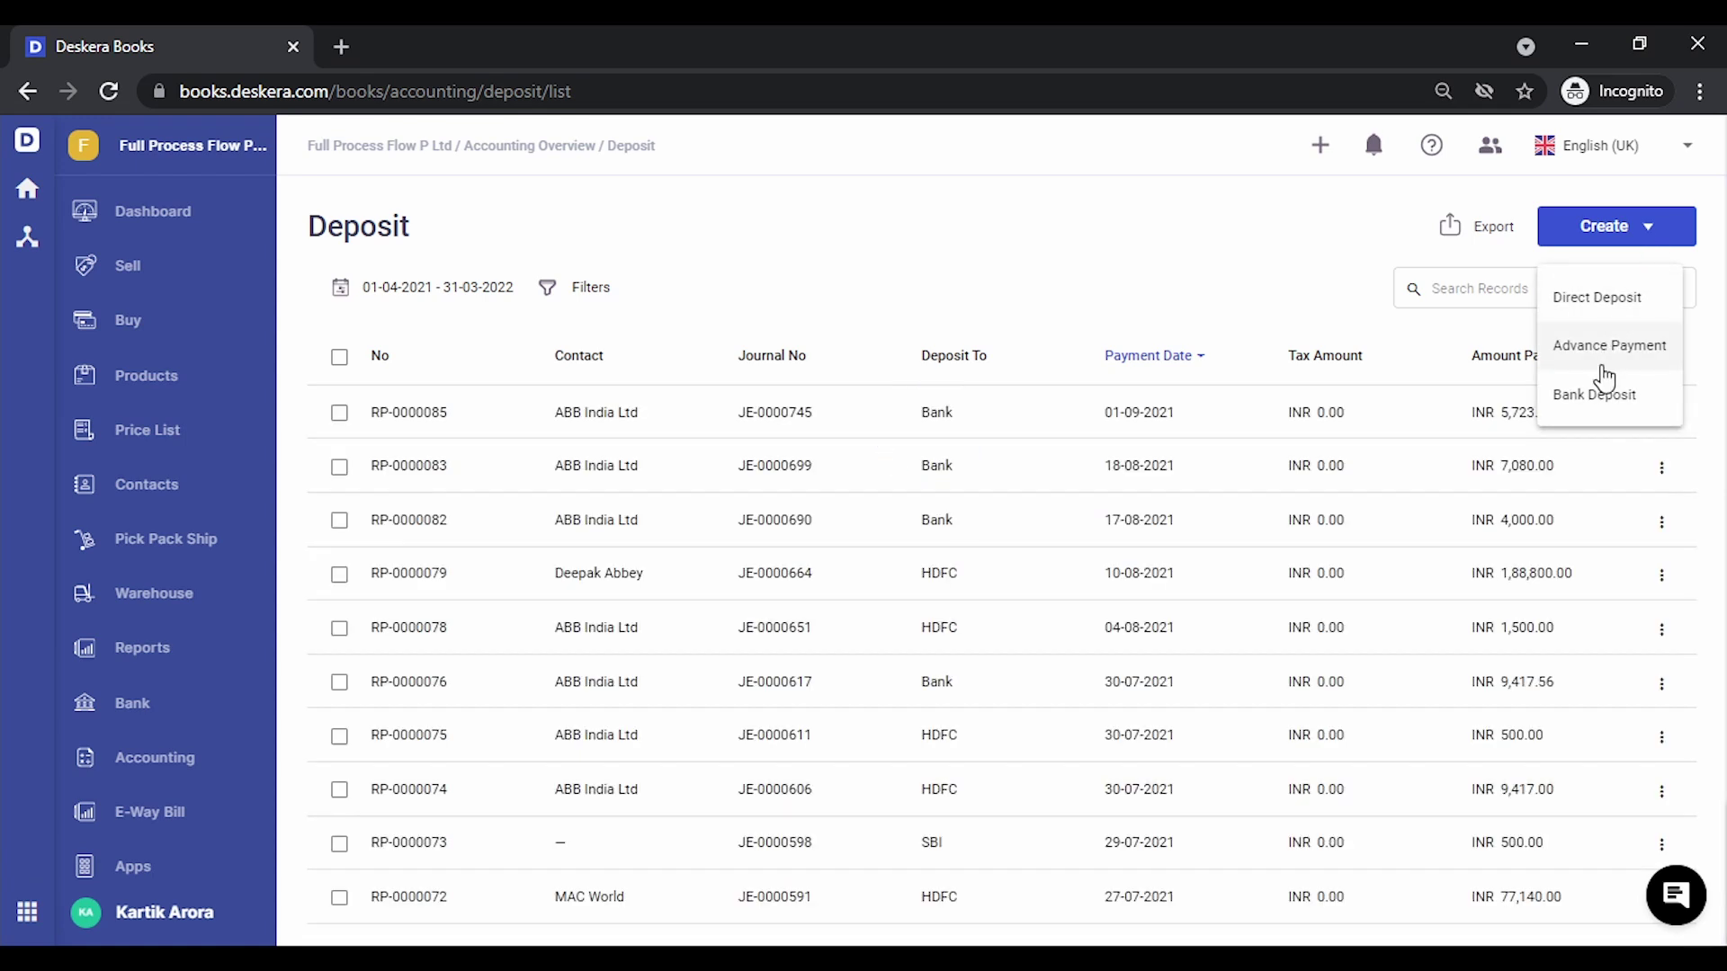
click(1661, 356)
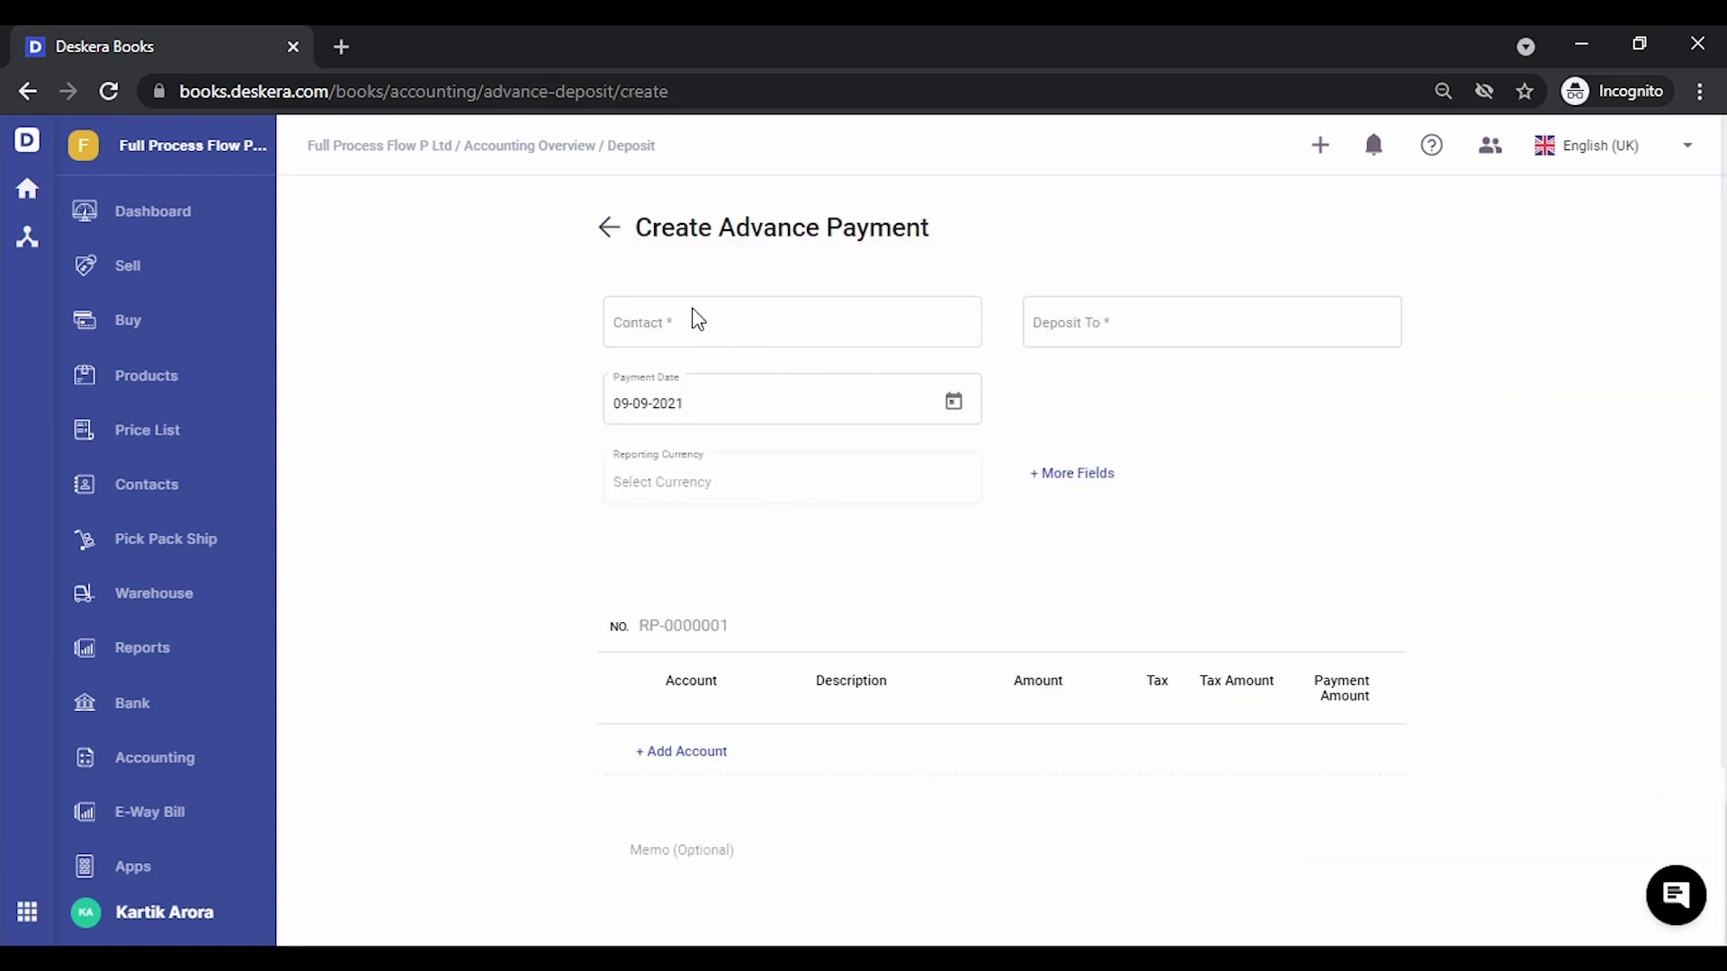
click(734, 331)
text(shri)
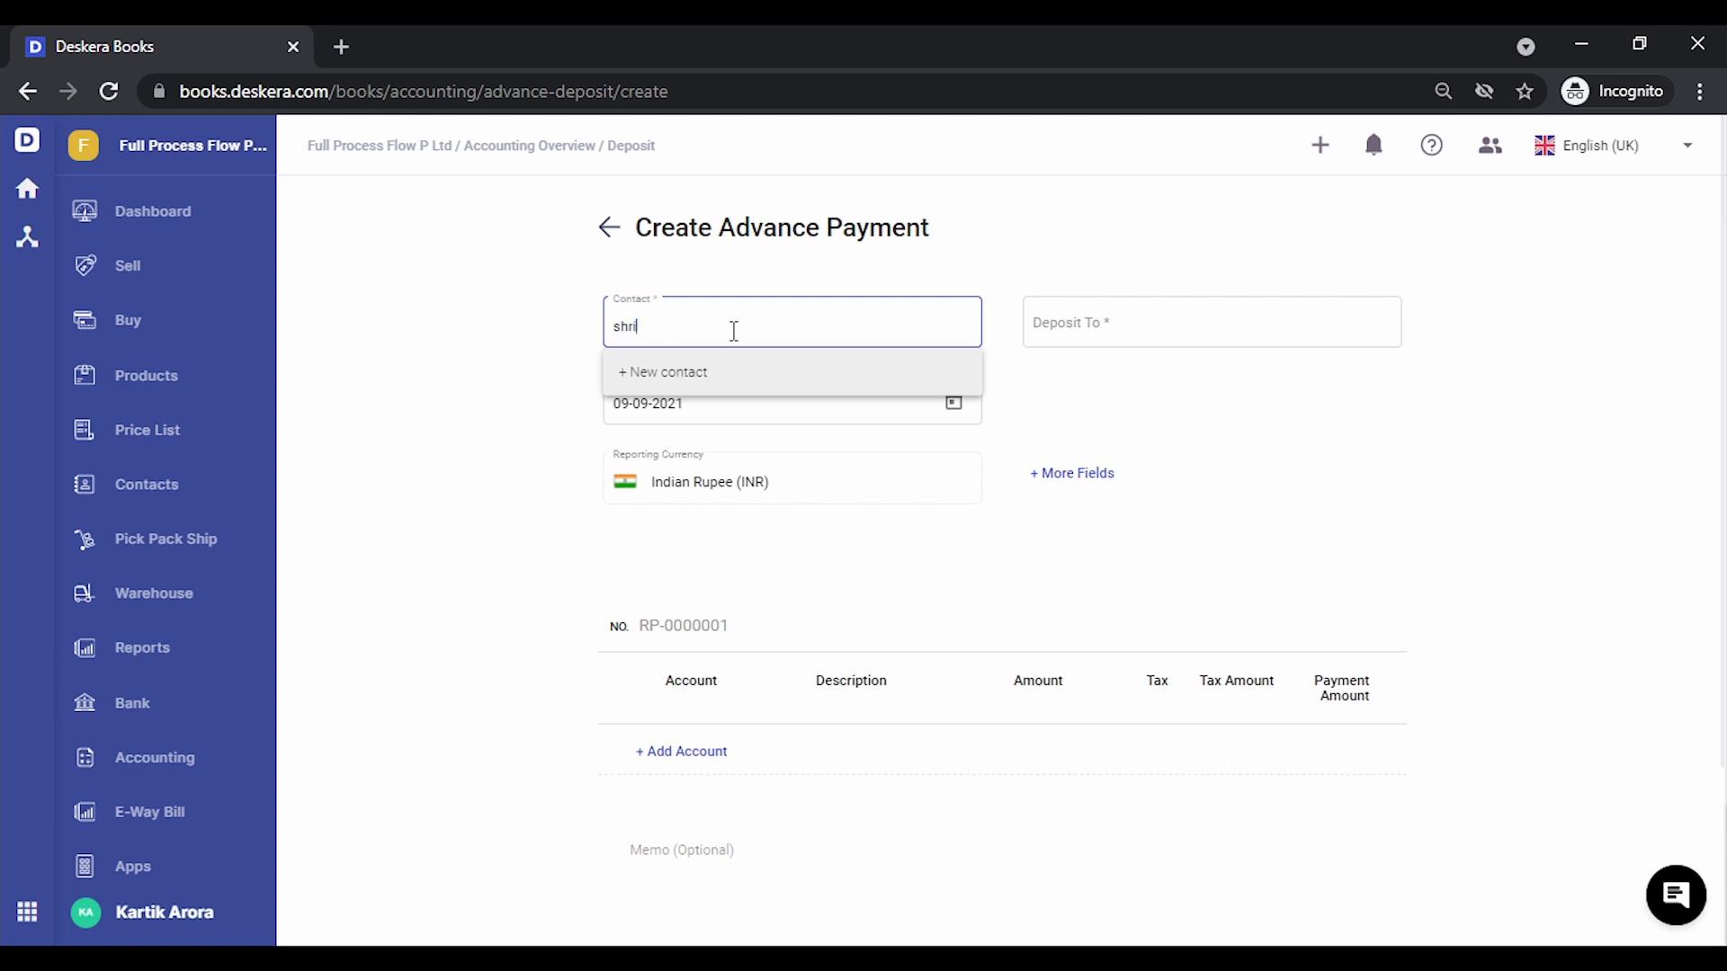
click(739, 423)
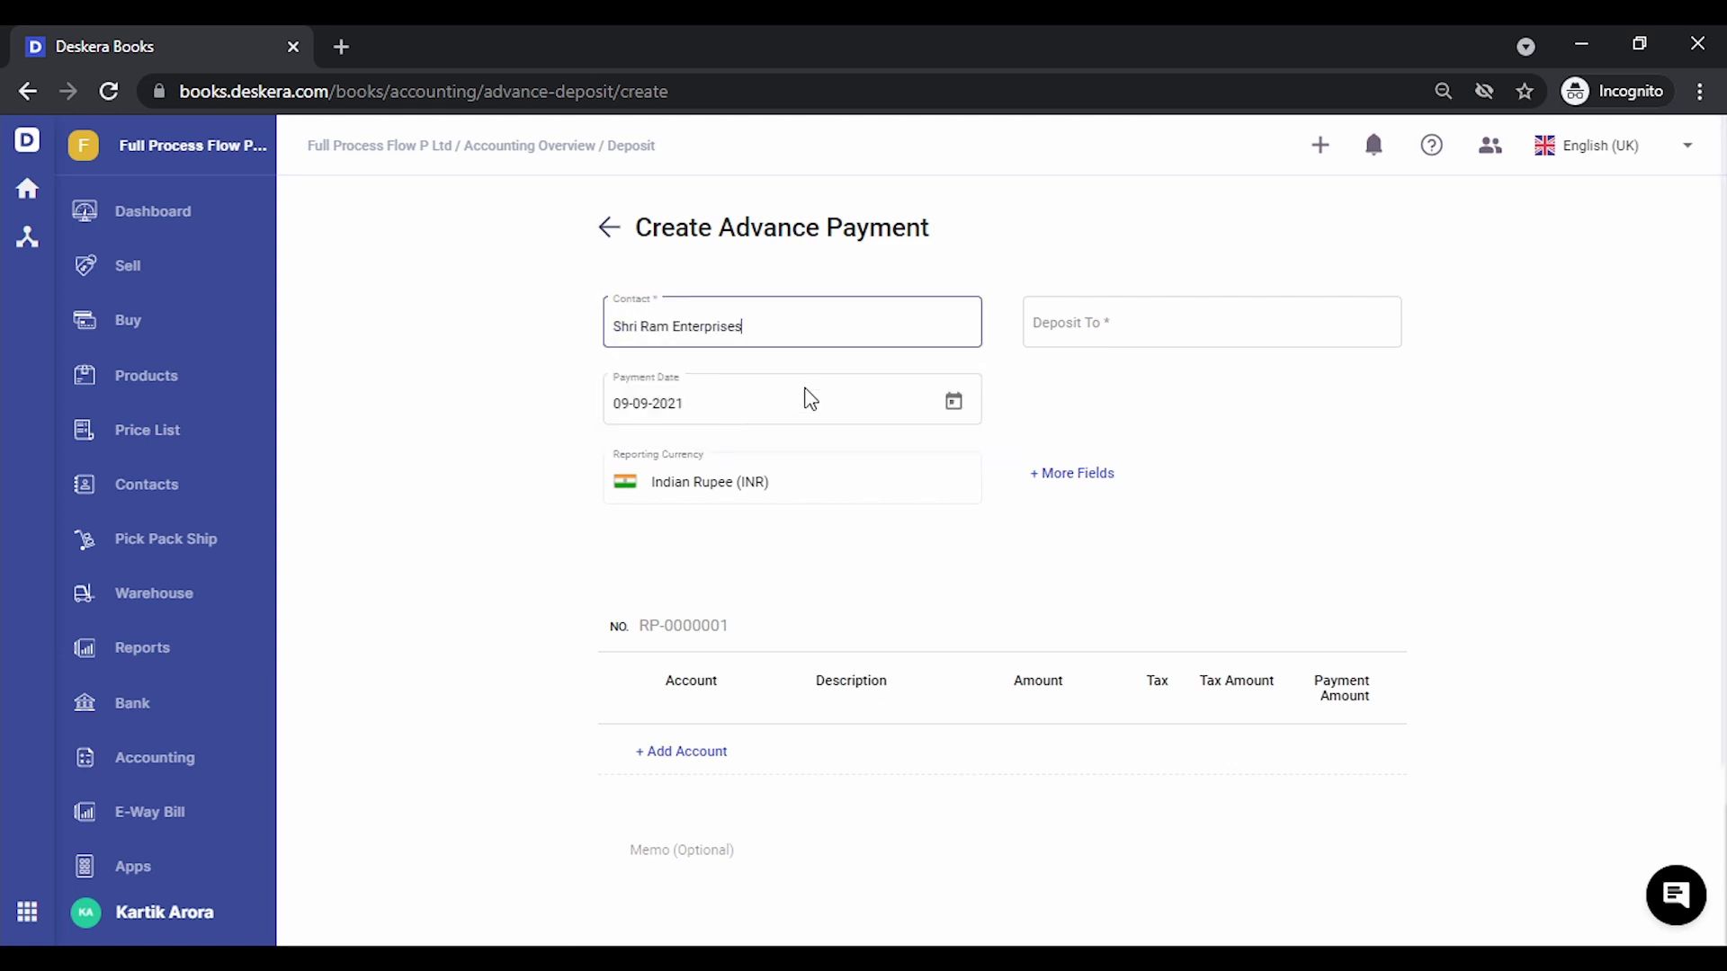
click(1140, 329)
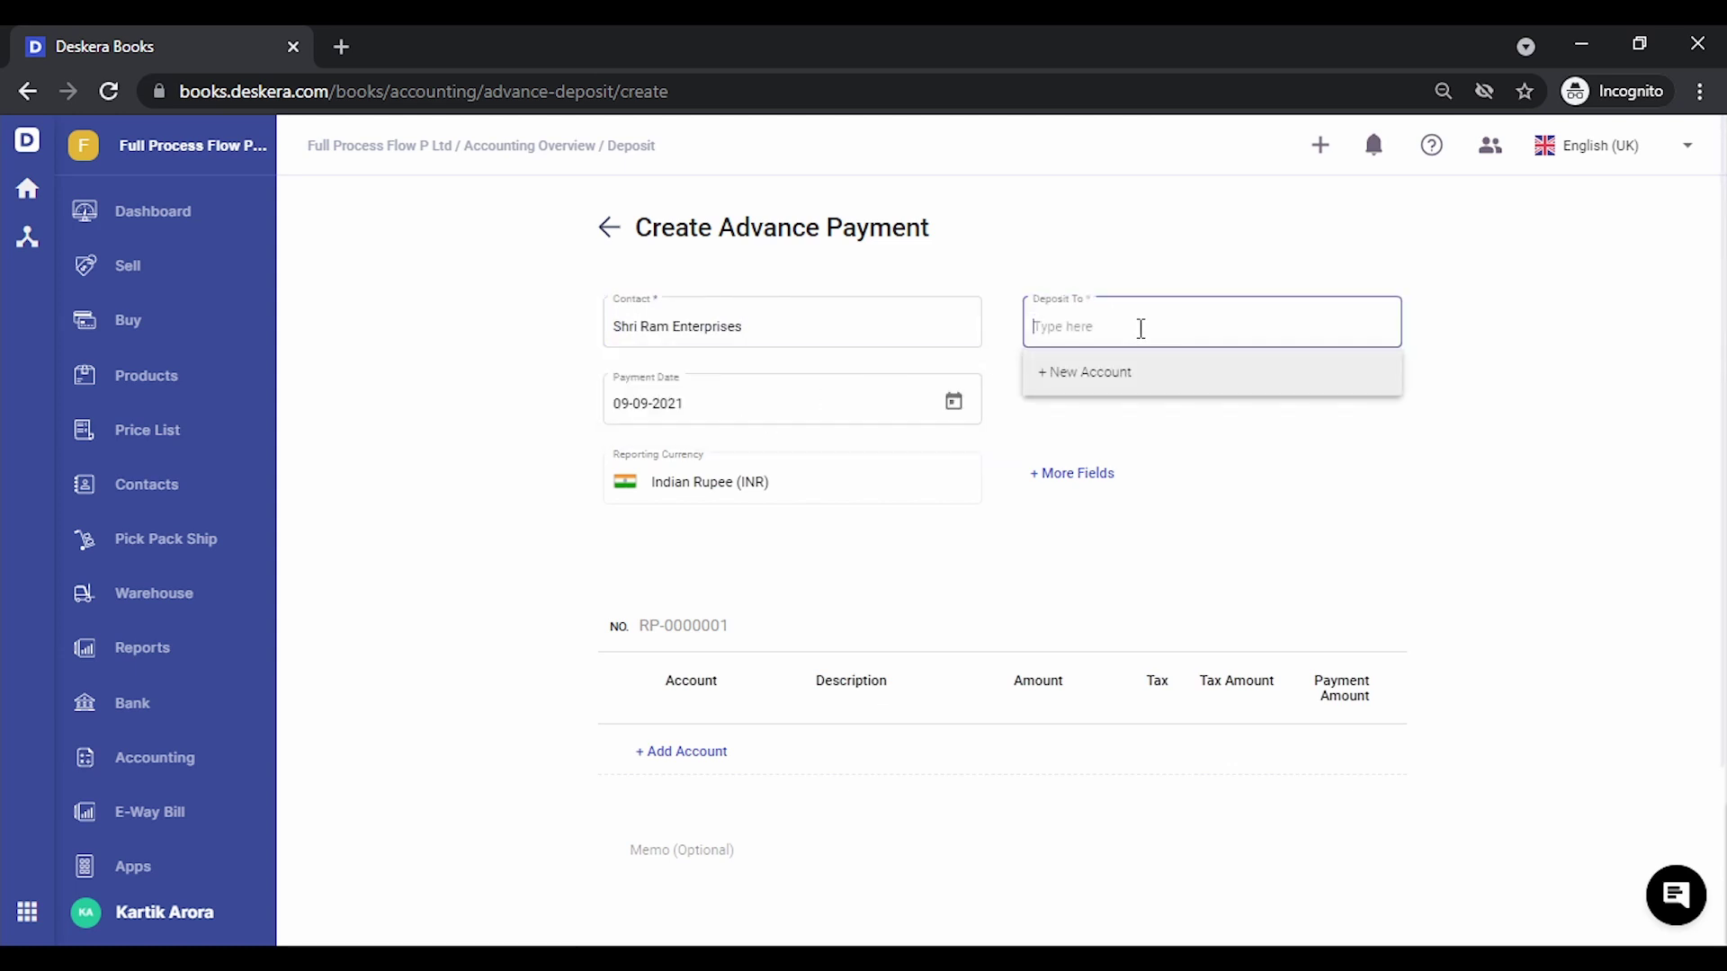
text(hdfc)
key(Down)
key(Down)
key(Down)
key(Down)
key(Return)
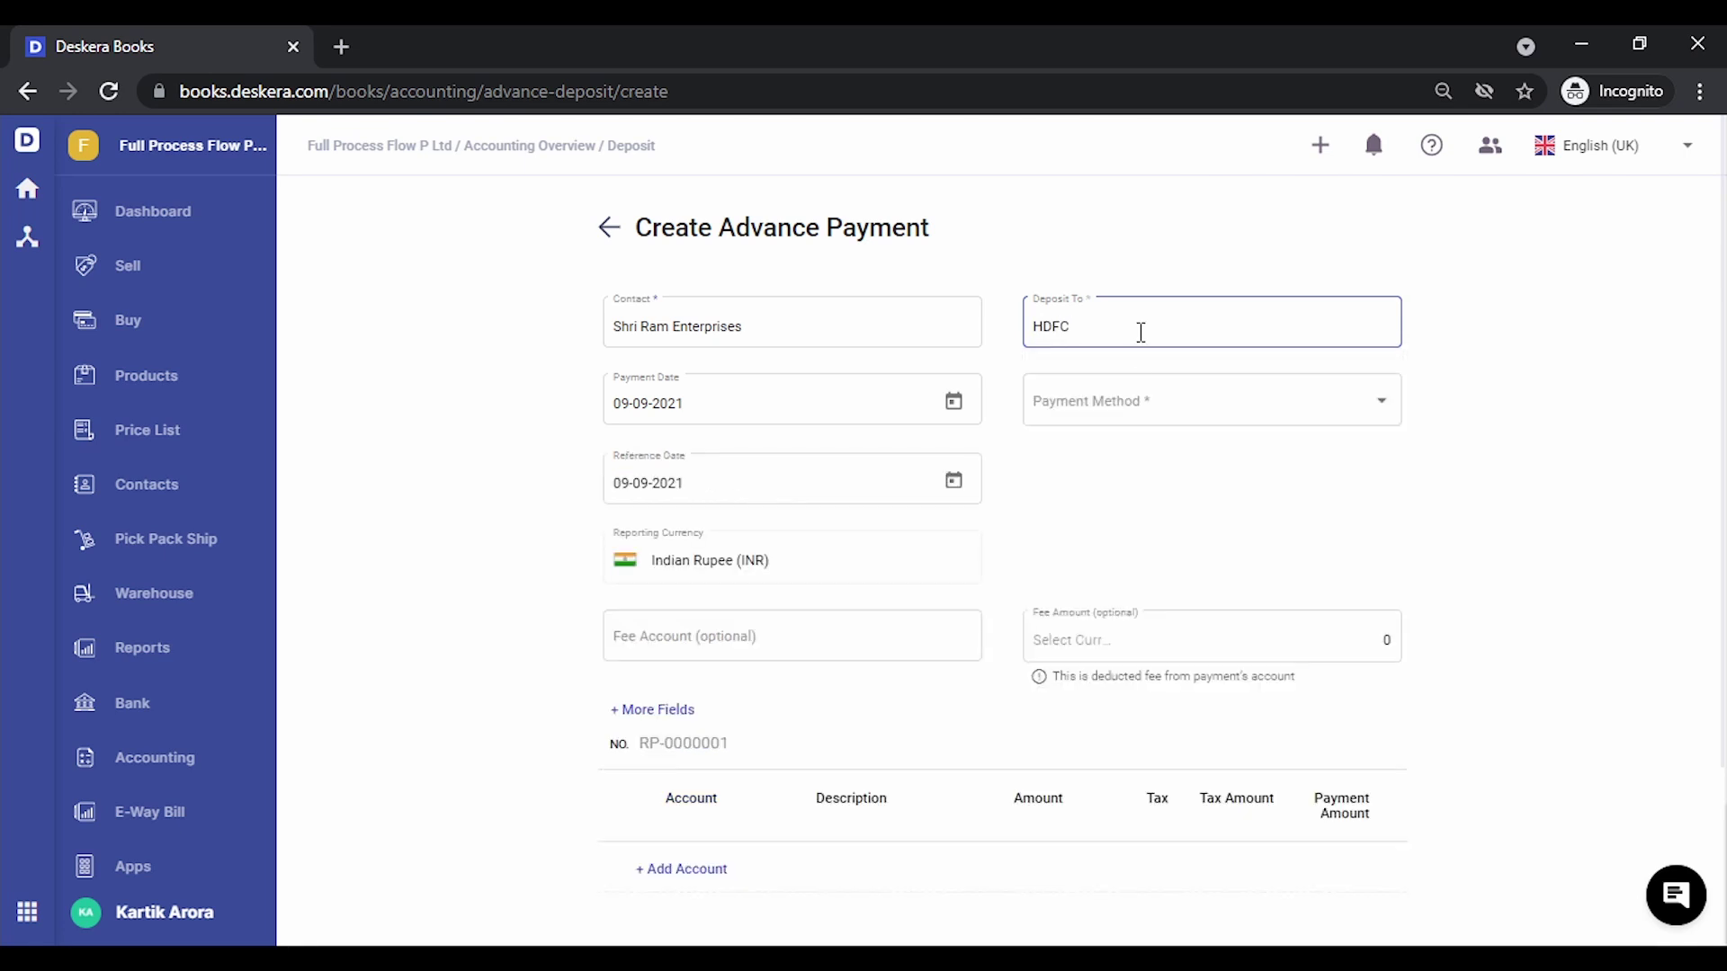
click(1146, 409)
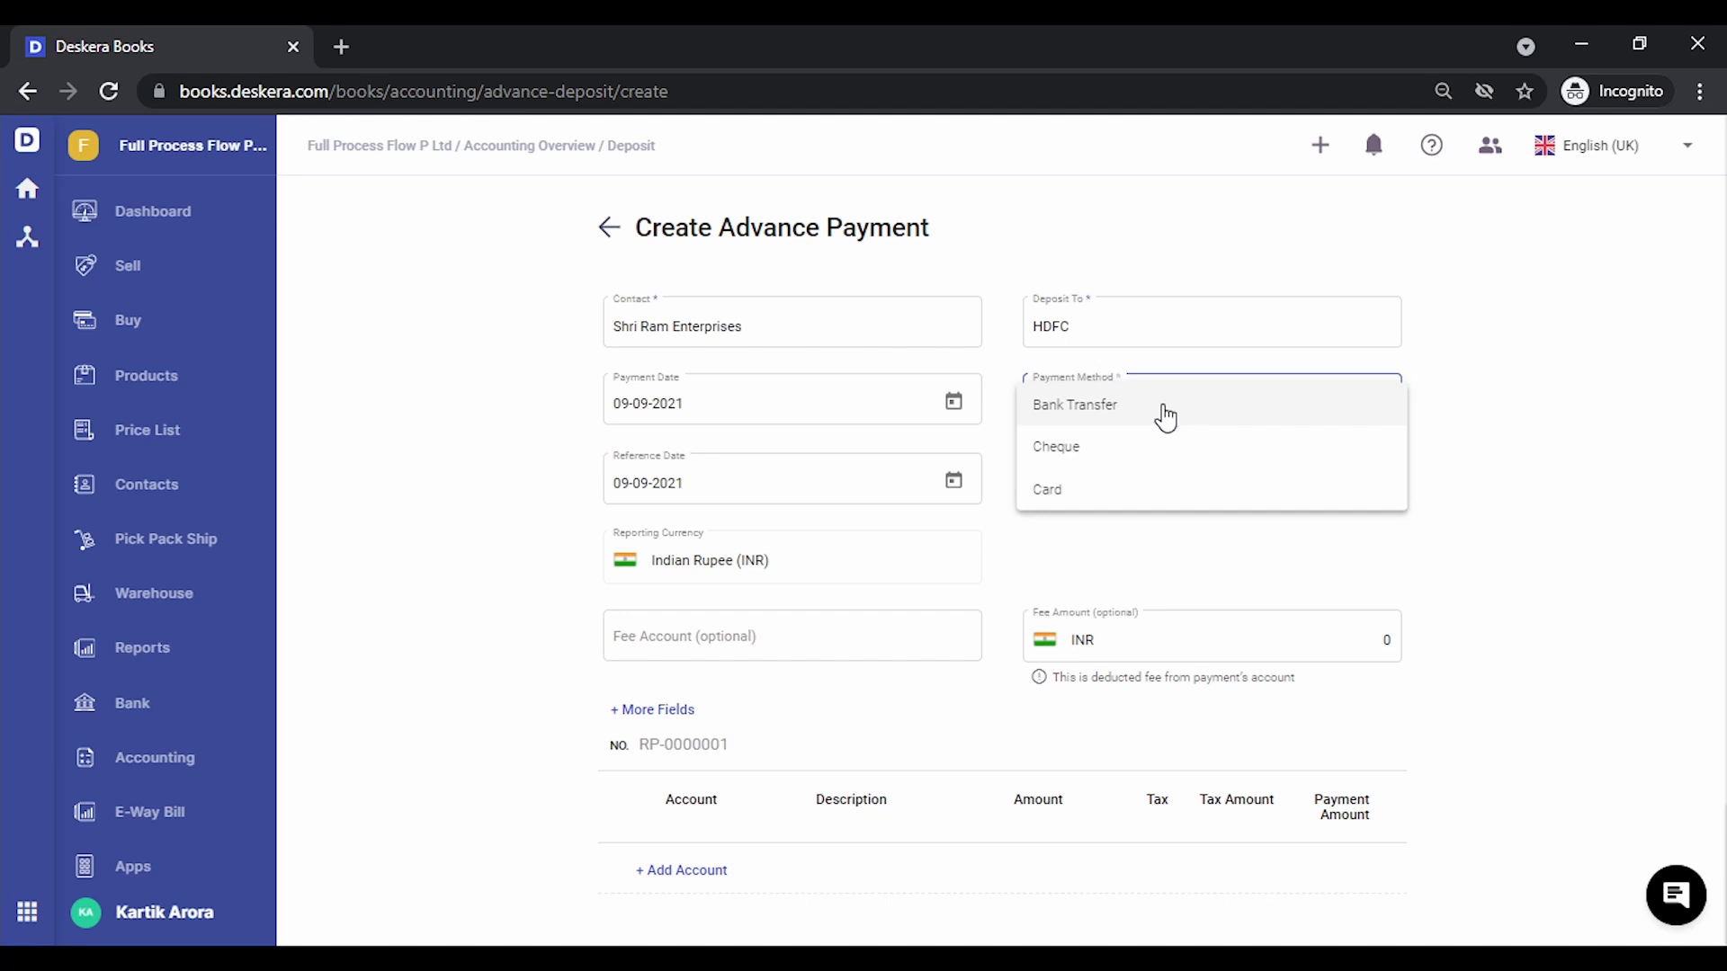
click(1164, 416)
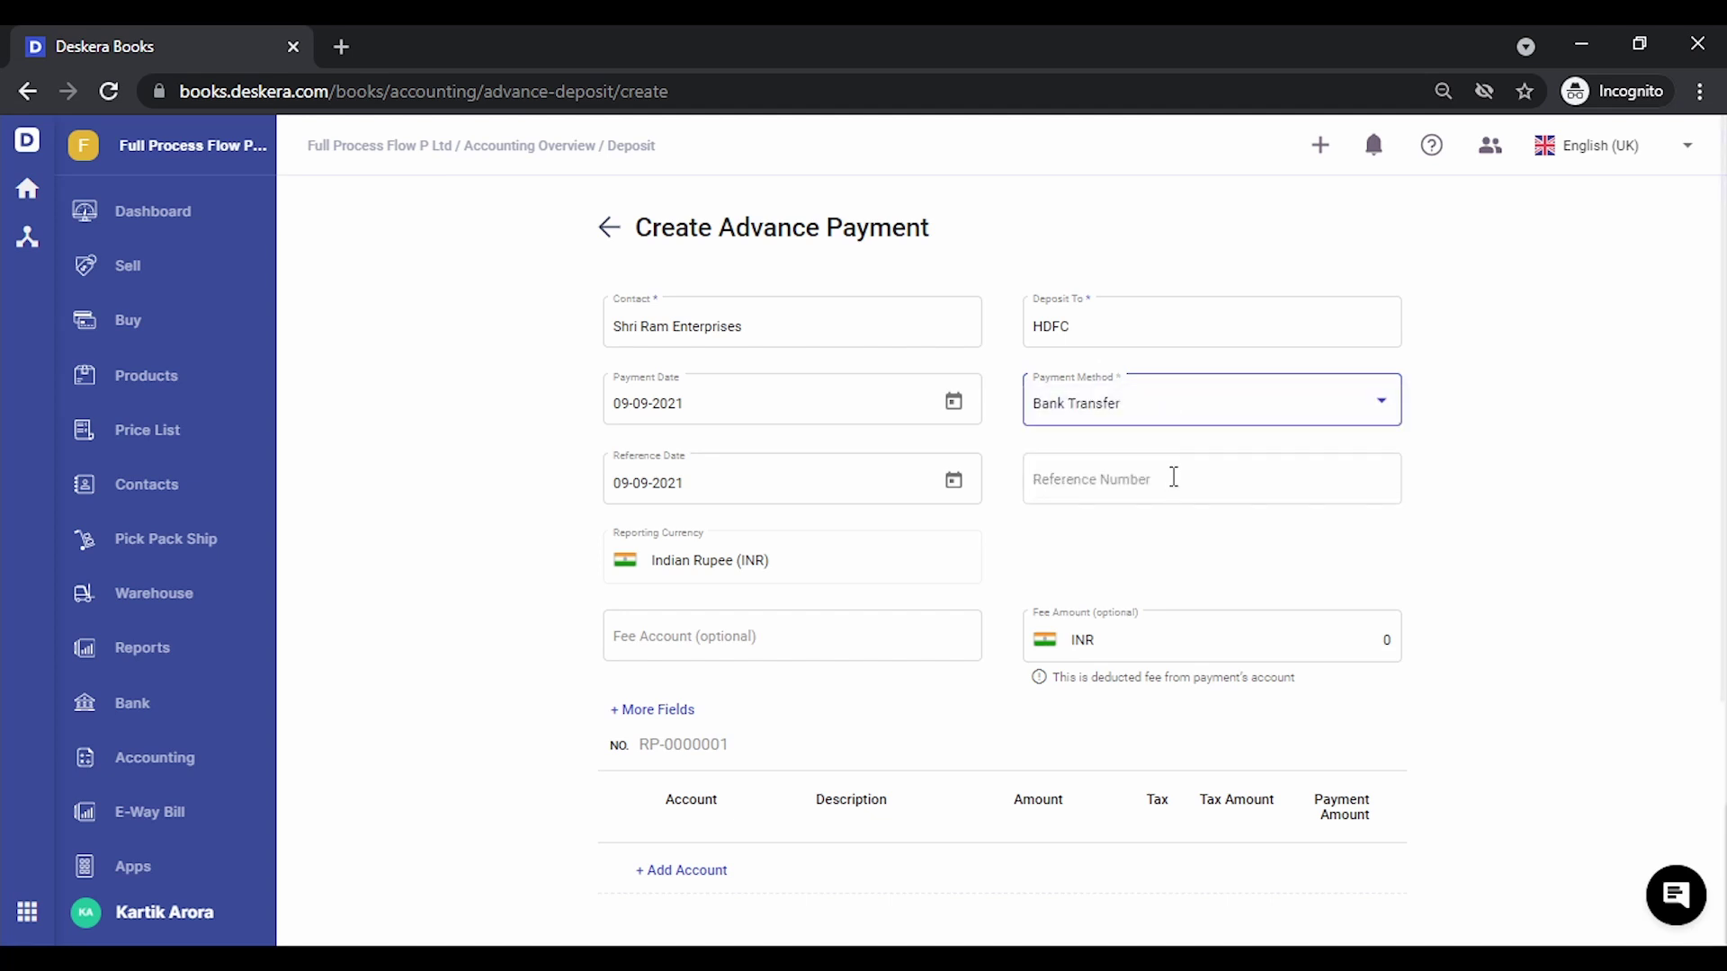
click(1173, 479)
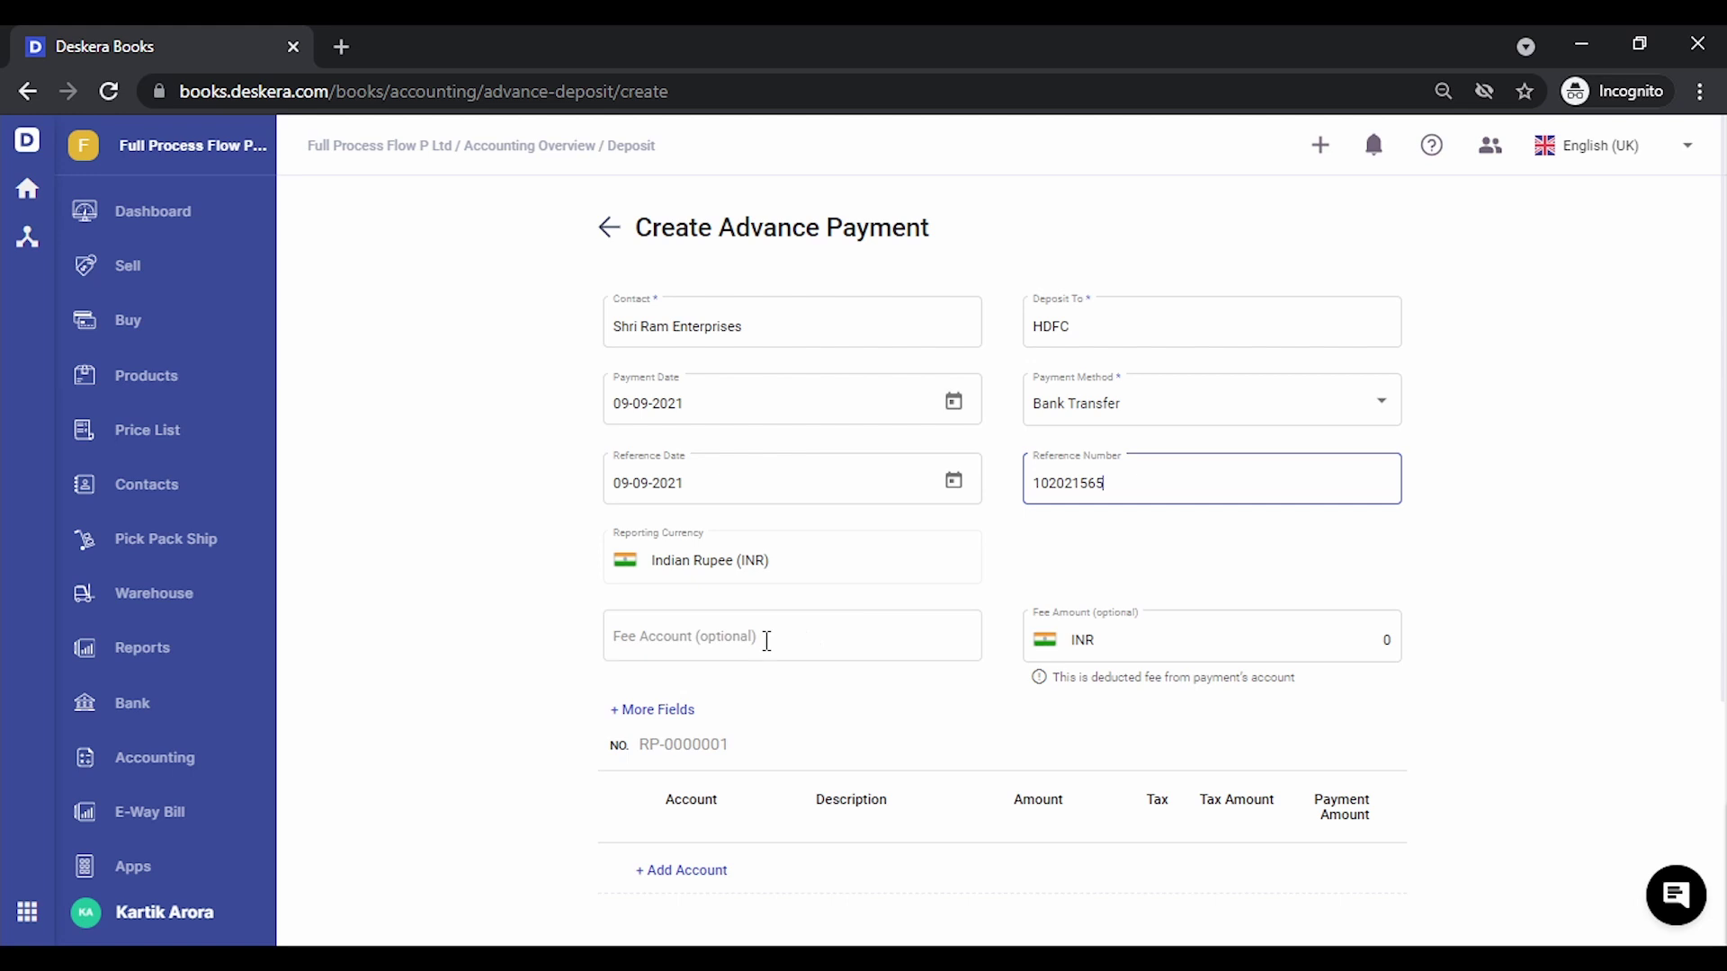
scroll(767, 641, down, 3)
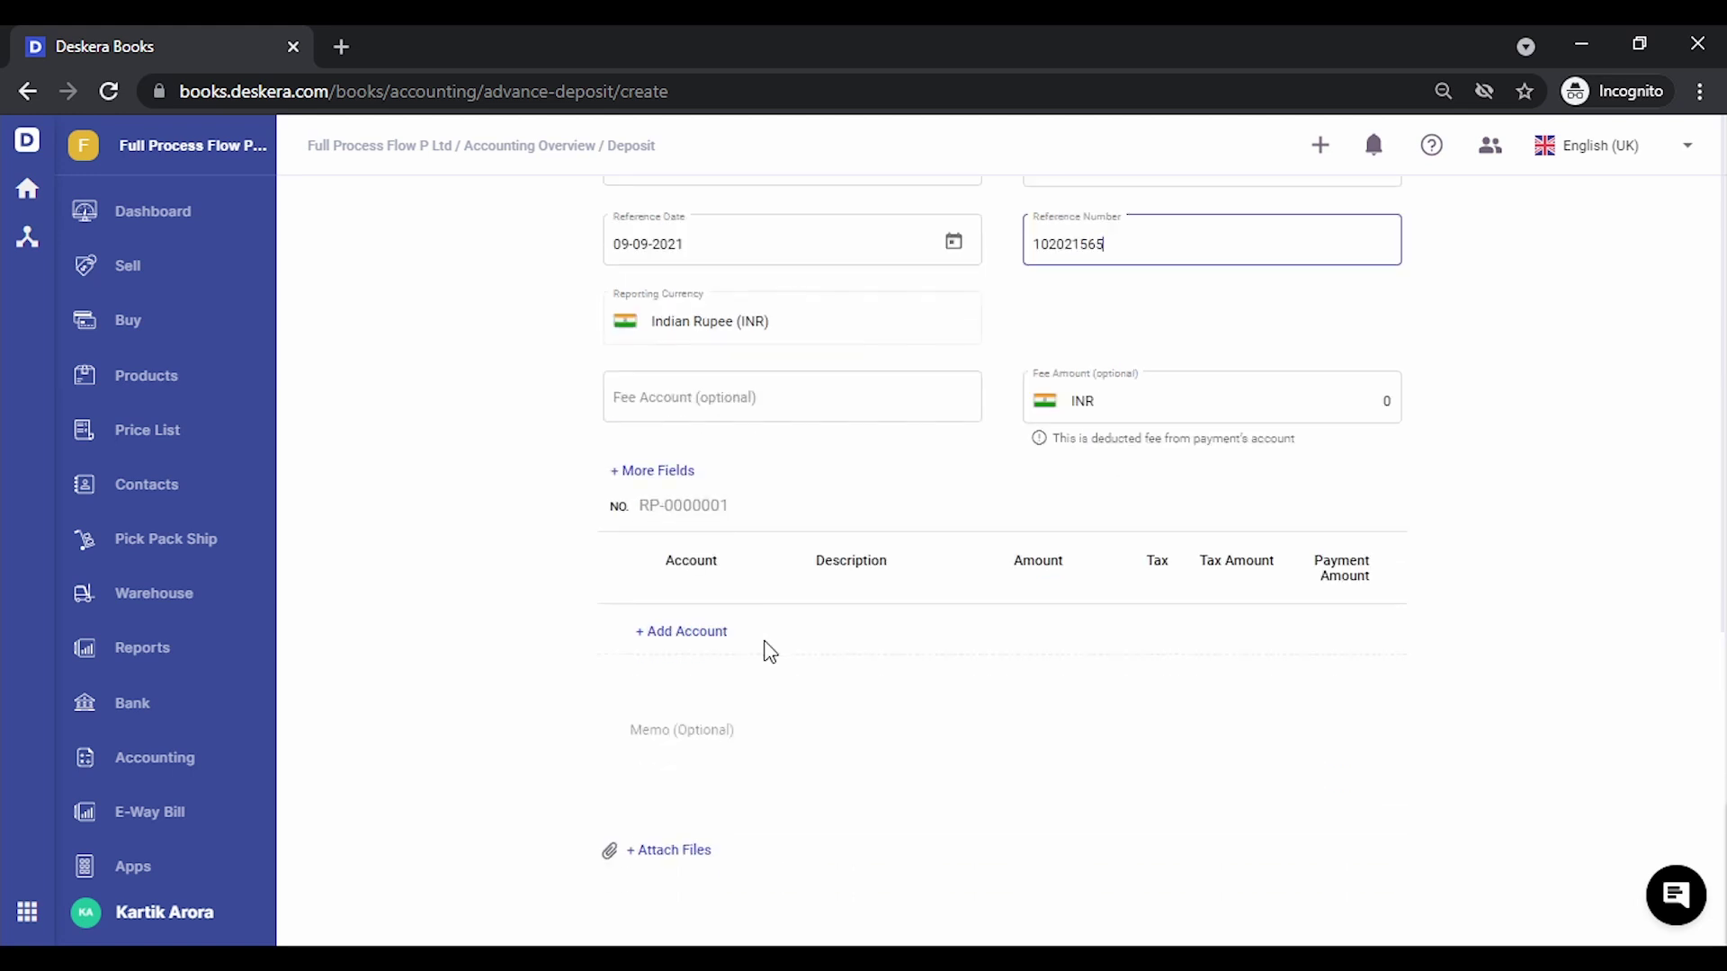
Add a Sales account line with an amount of 1,500.00
click(684, 633)
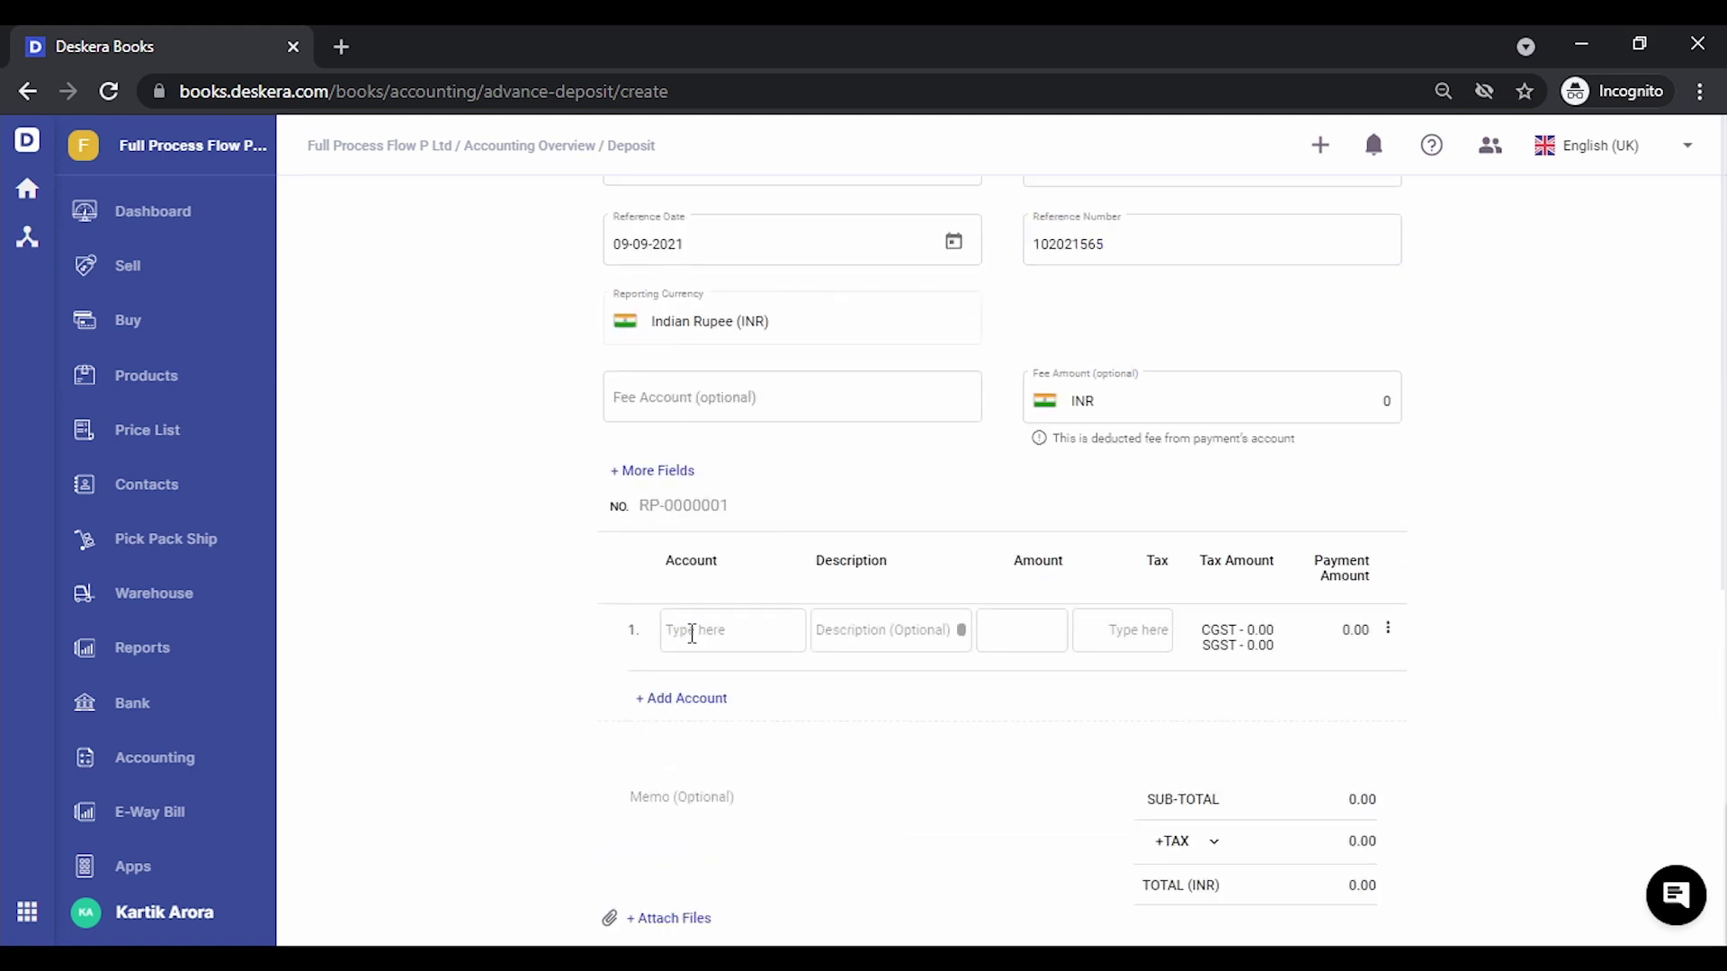
click(692, 633)
text(sa)
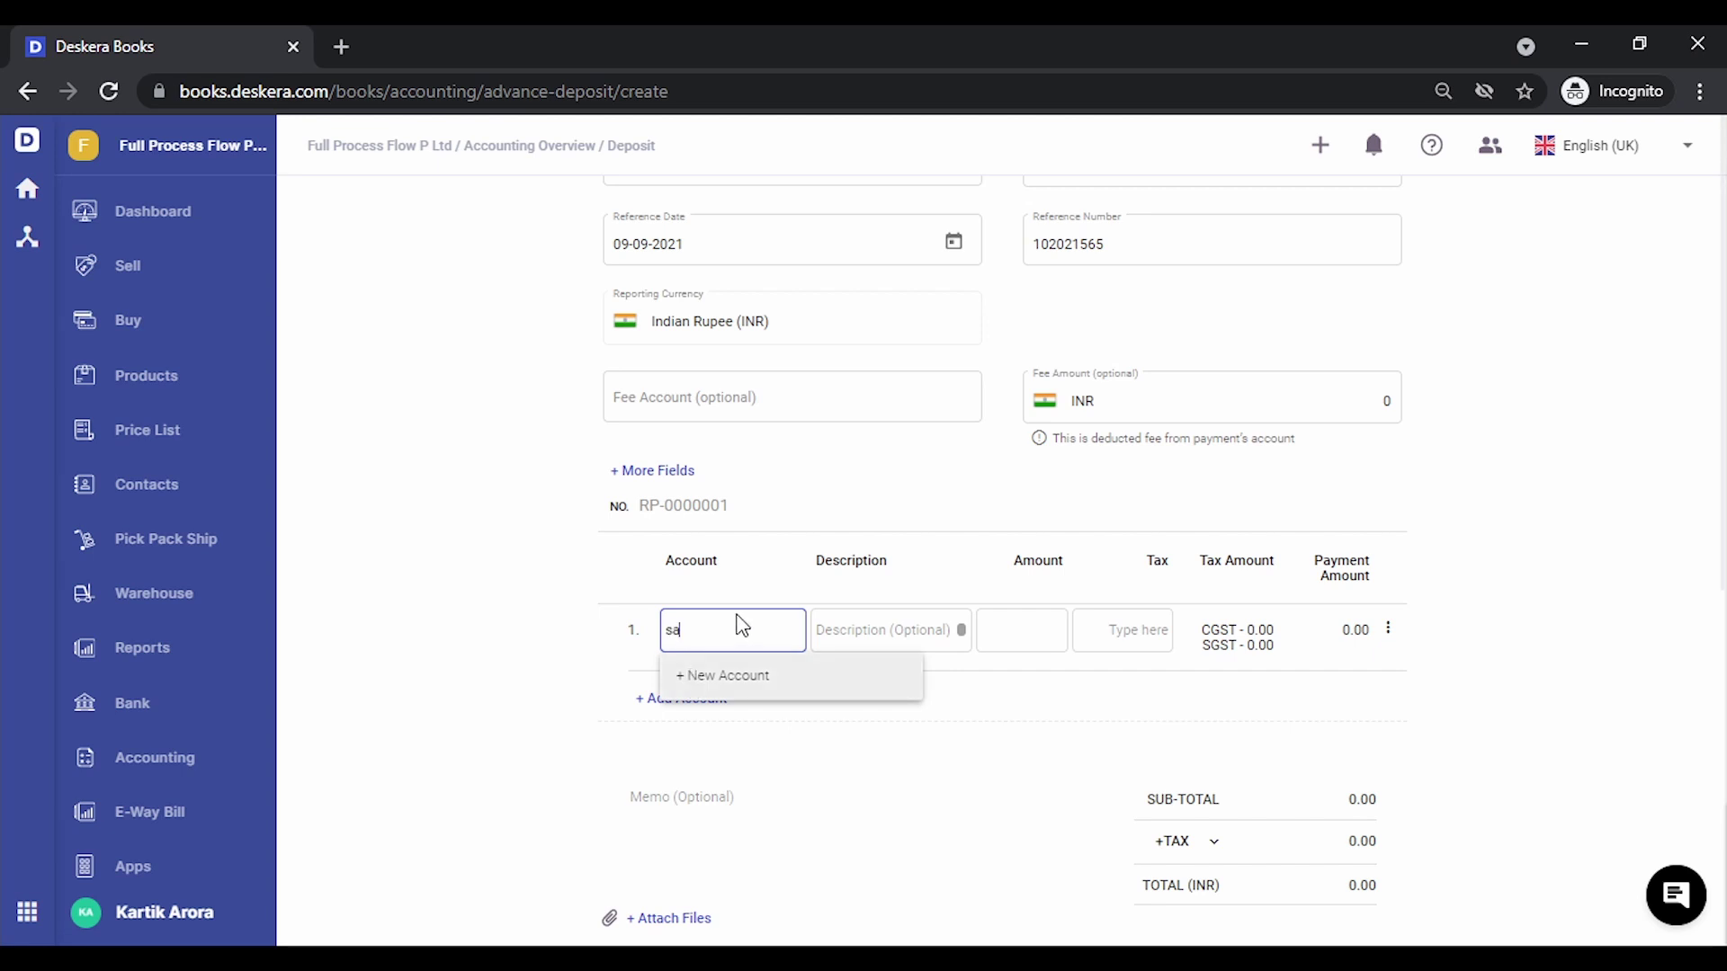
text(l)
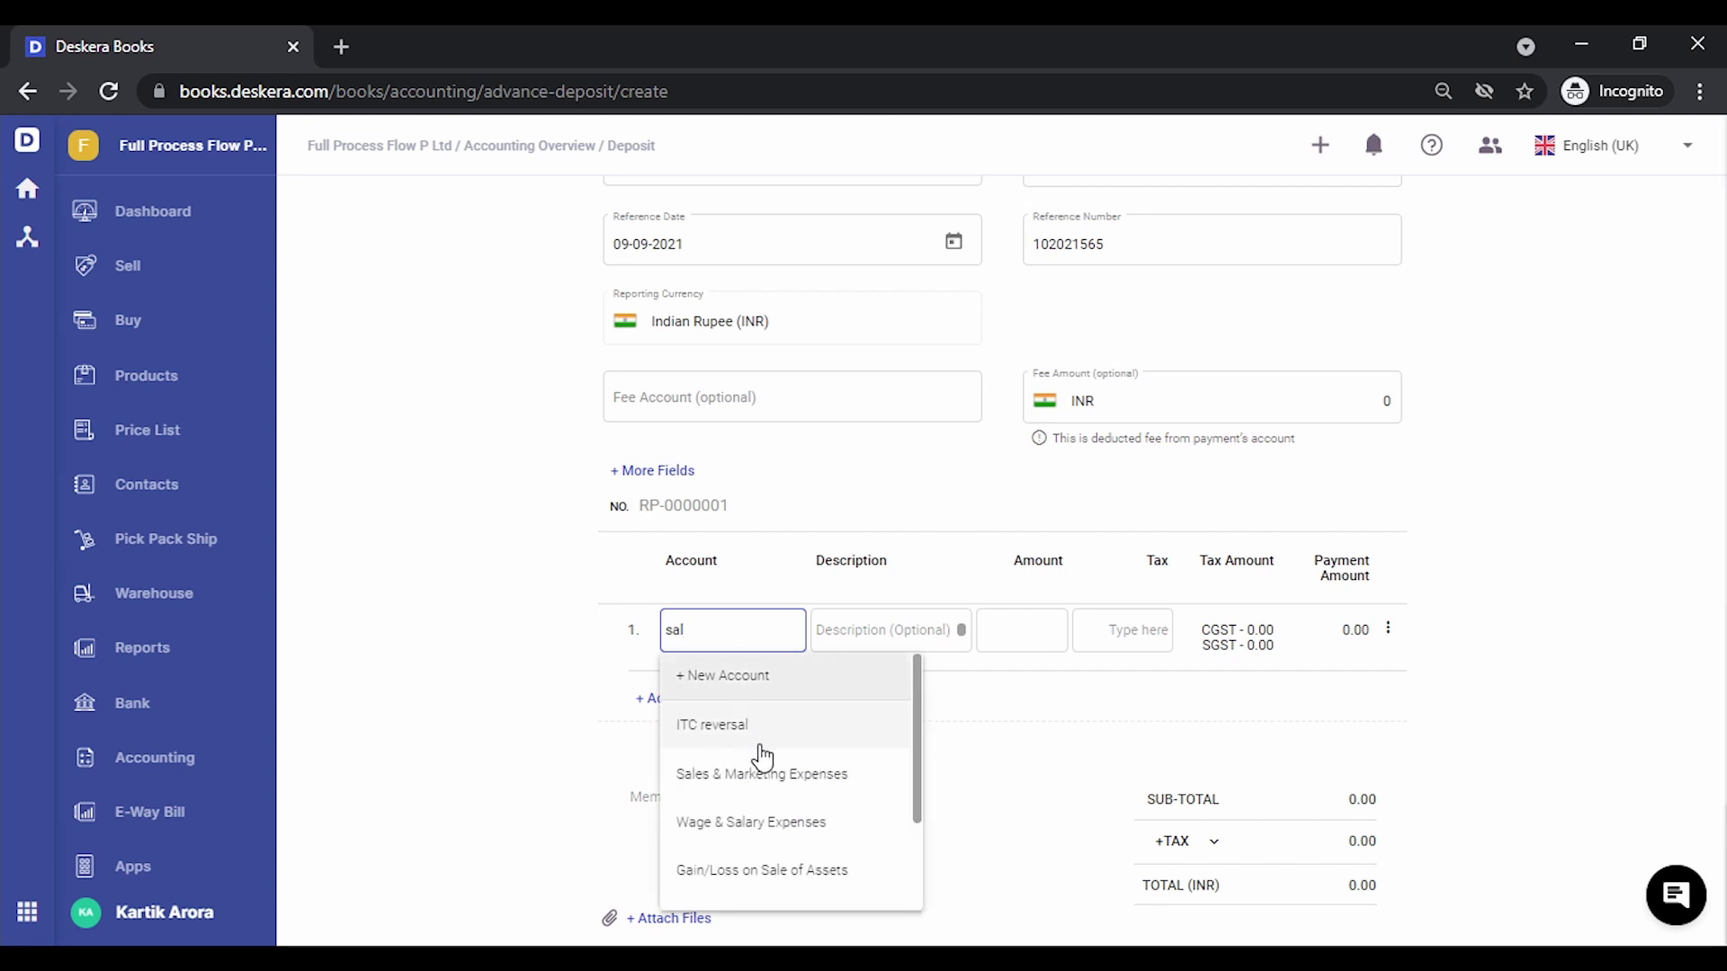
text(s)
key(BackSpace)
key(BackSpace)
key(BackSpace)
key(BackSpace)
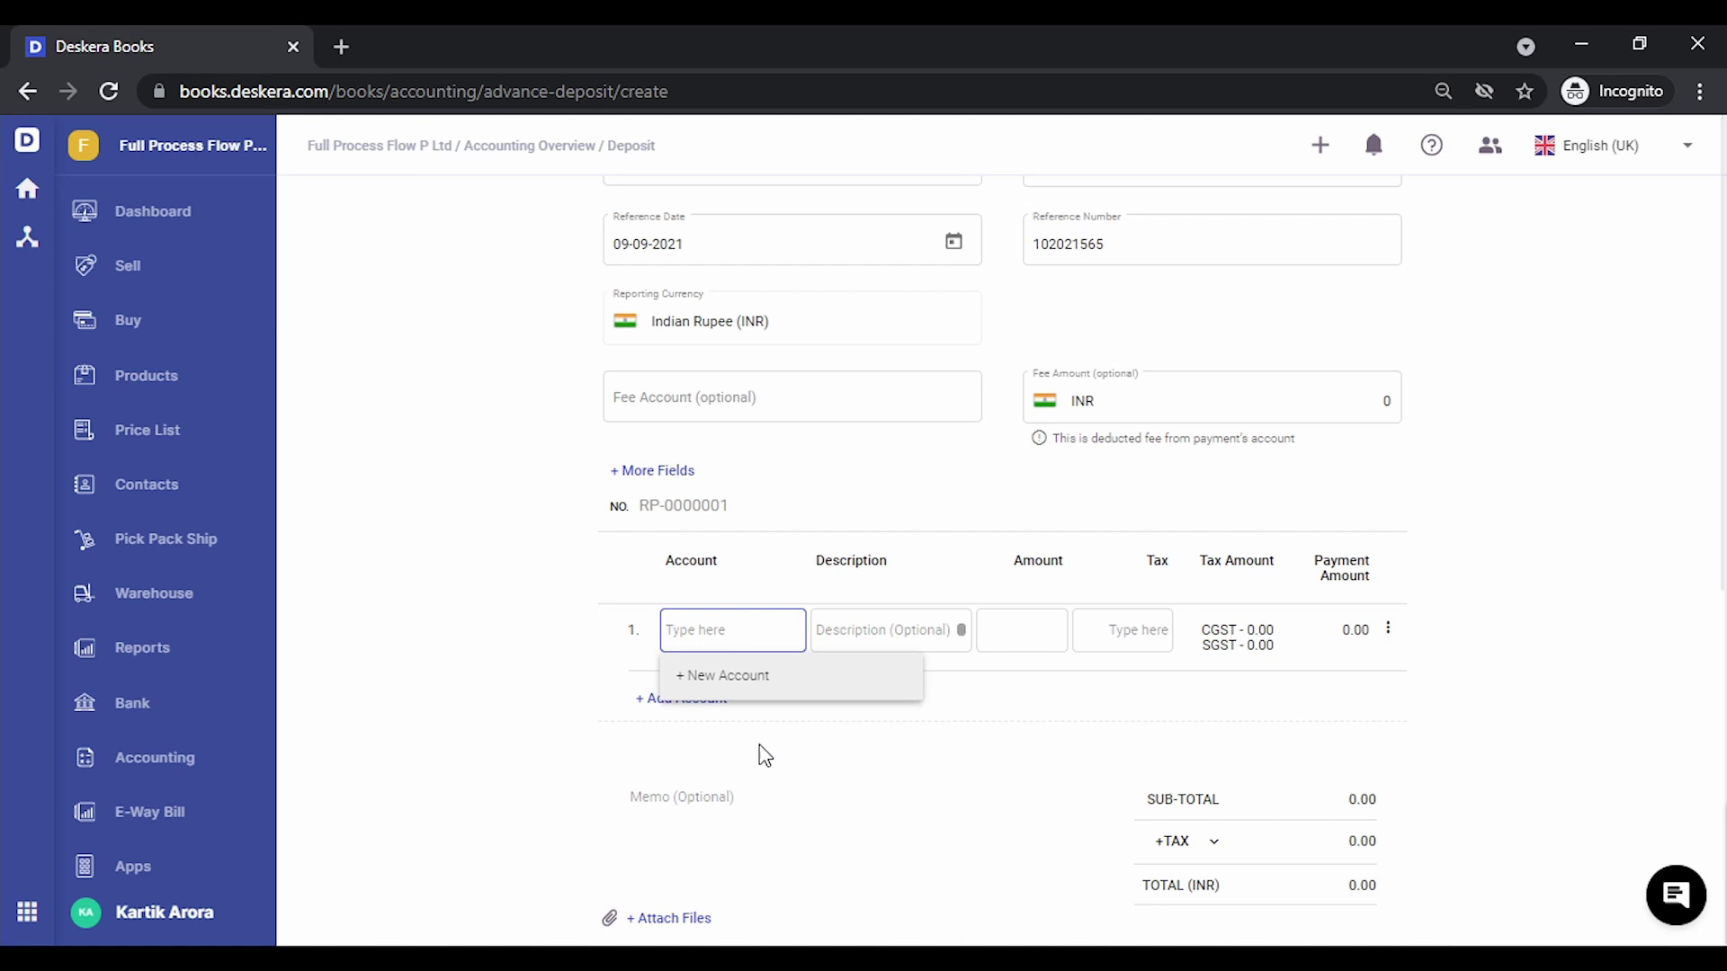
text(sales)
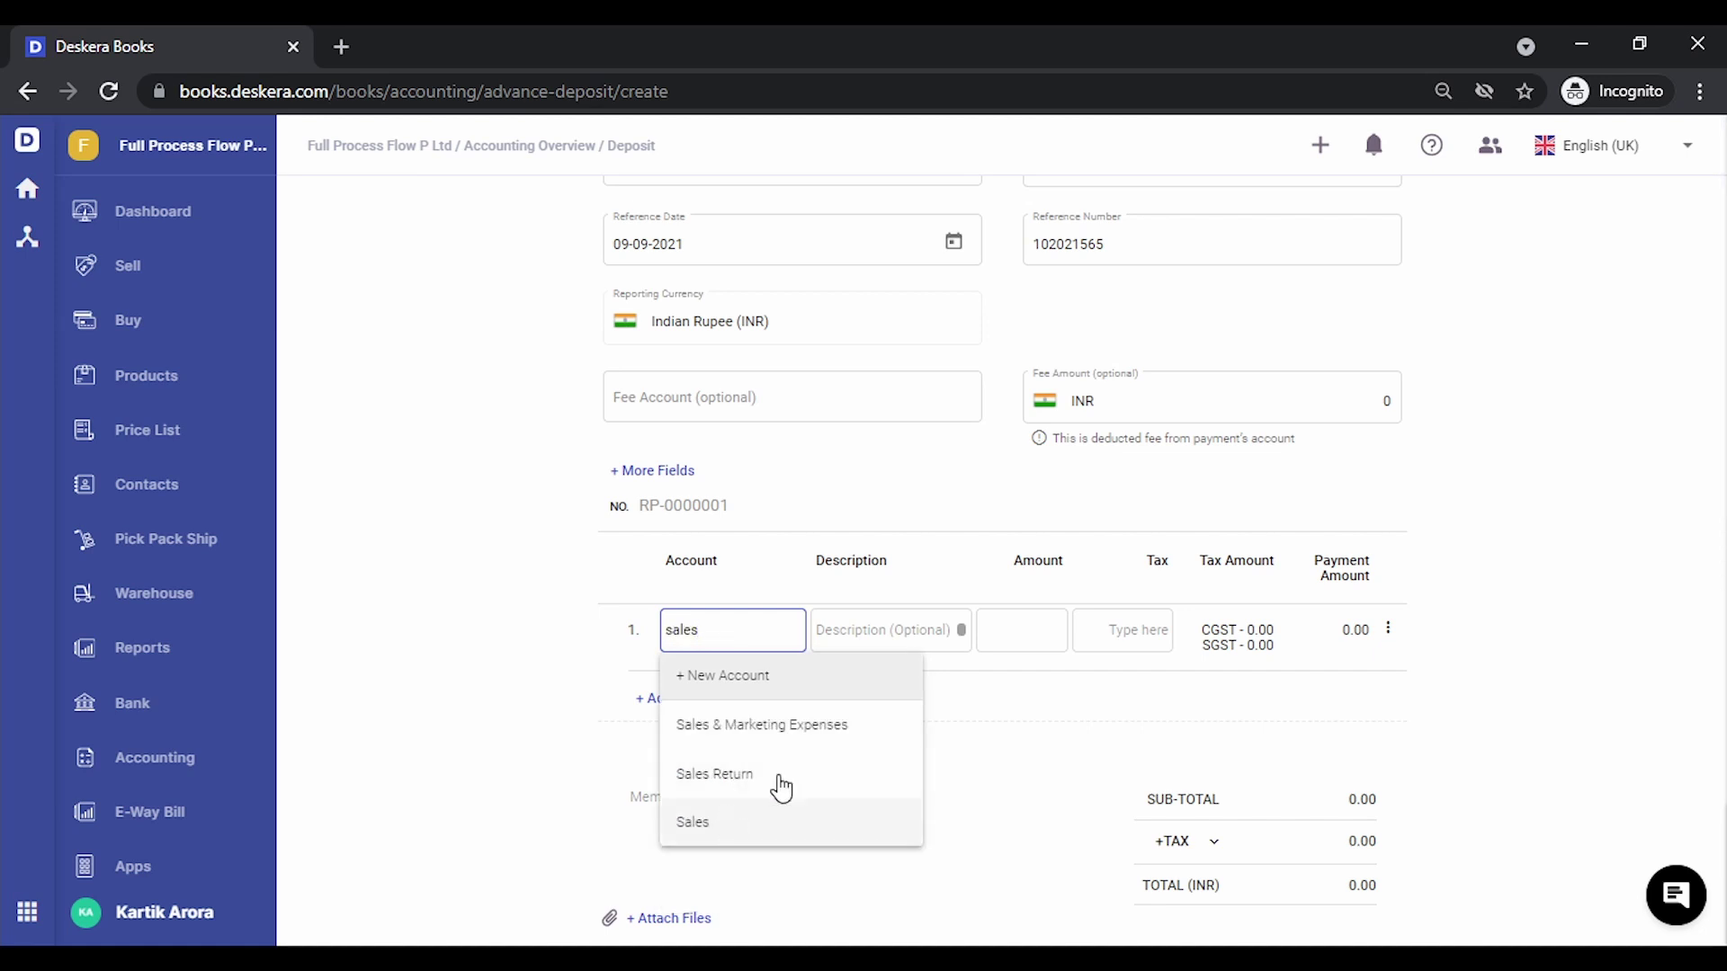
click(731, 824)
click(1023, 637)
text(1500)
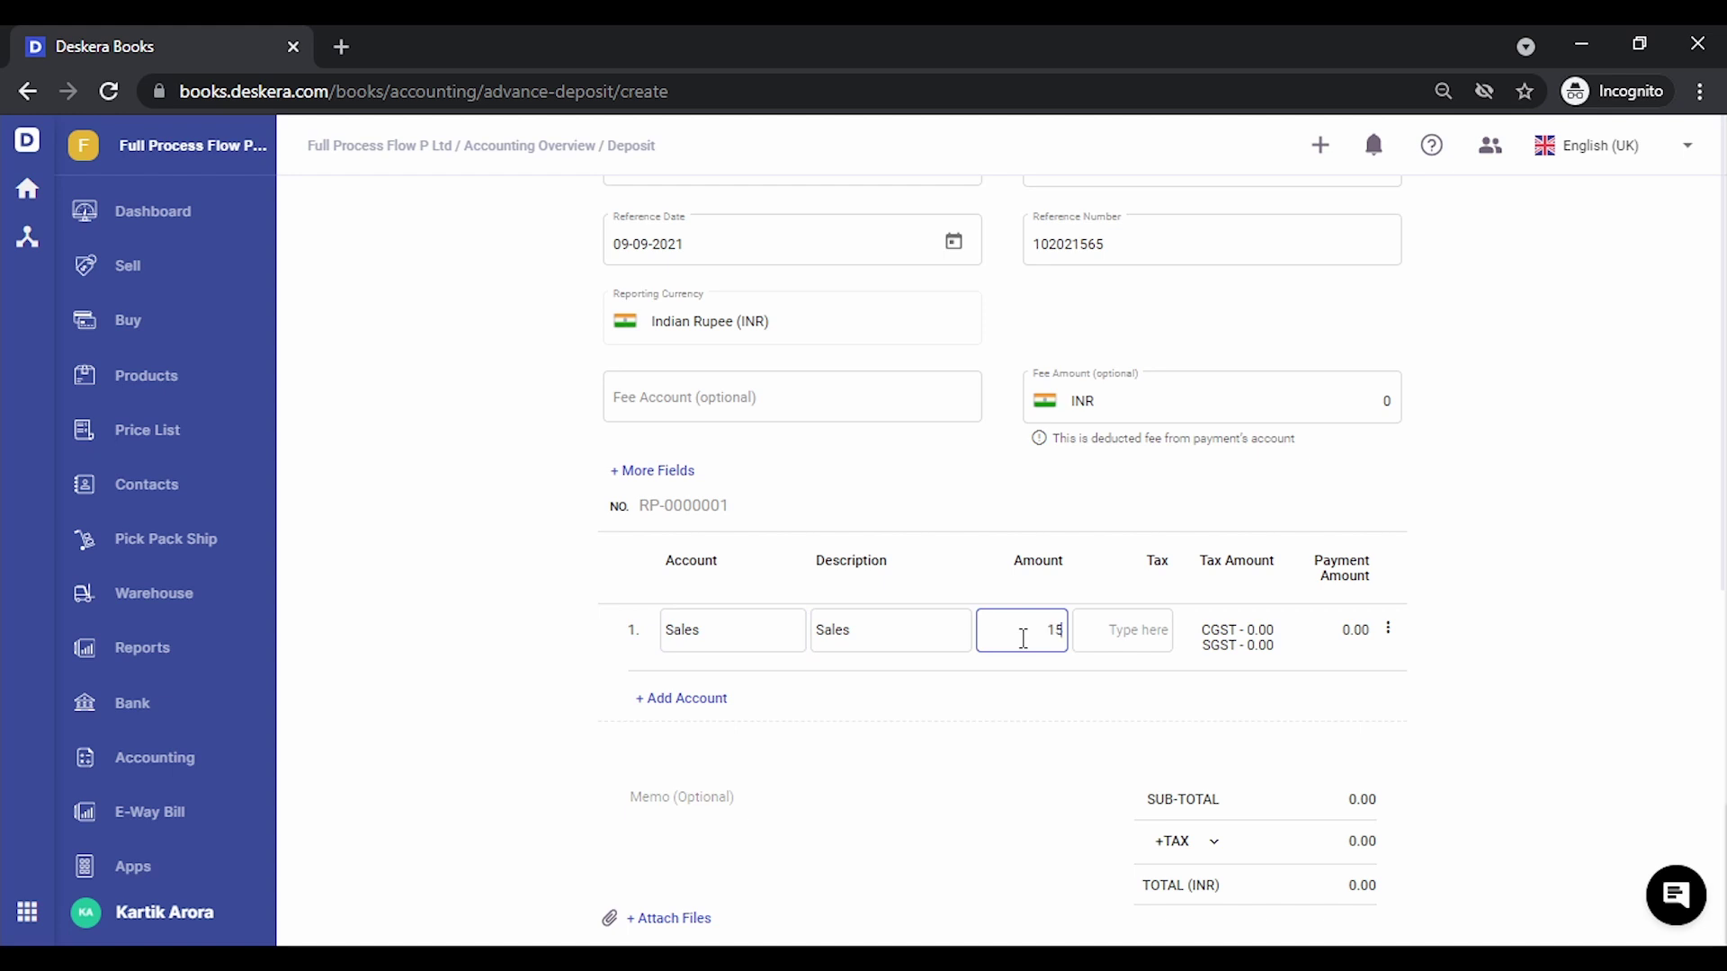
click(1594, 693)
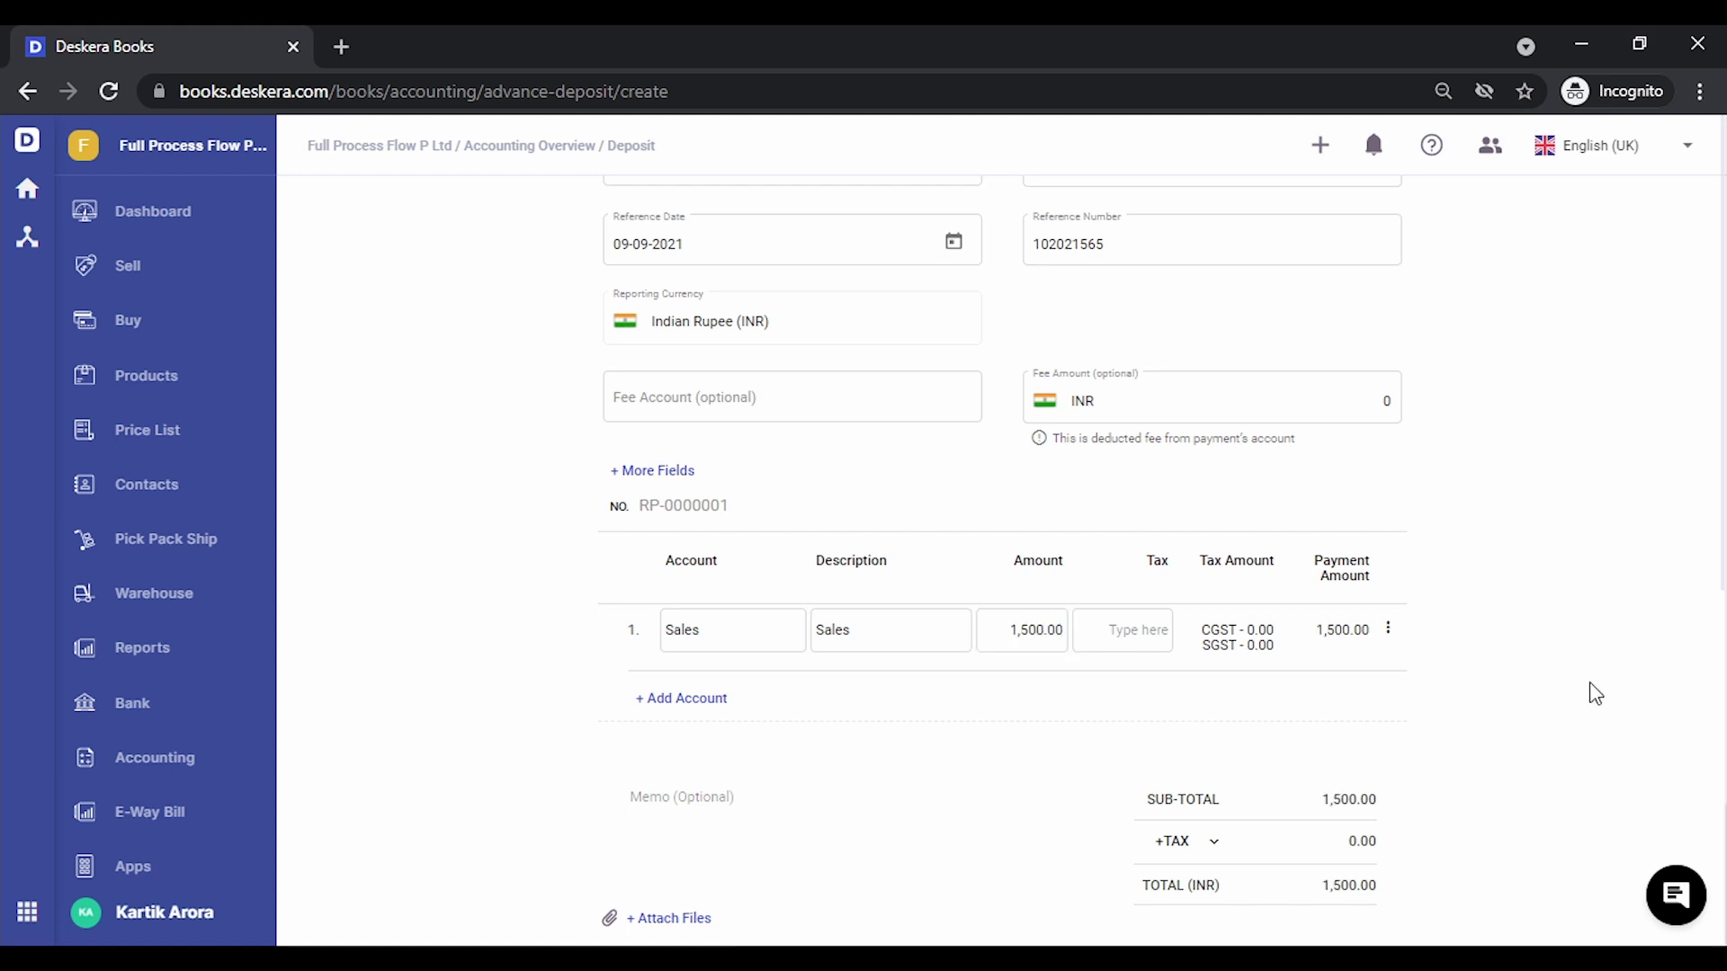
Save the advance payment as RP-0000088
scroll(1526, 539, up, 3)
scroll(1449, 440, down, 5)
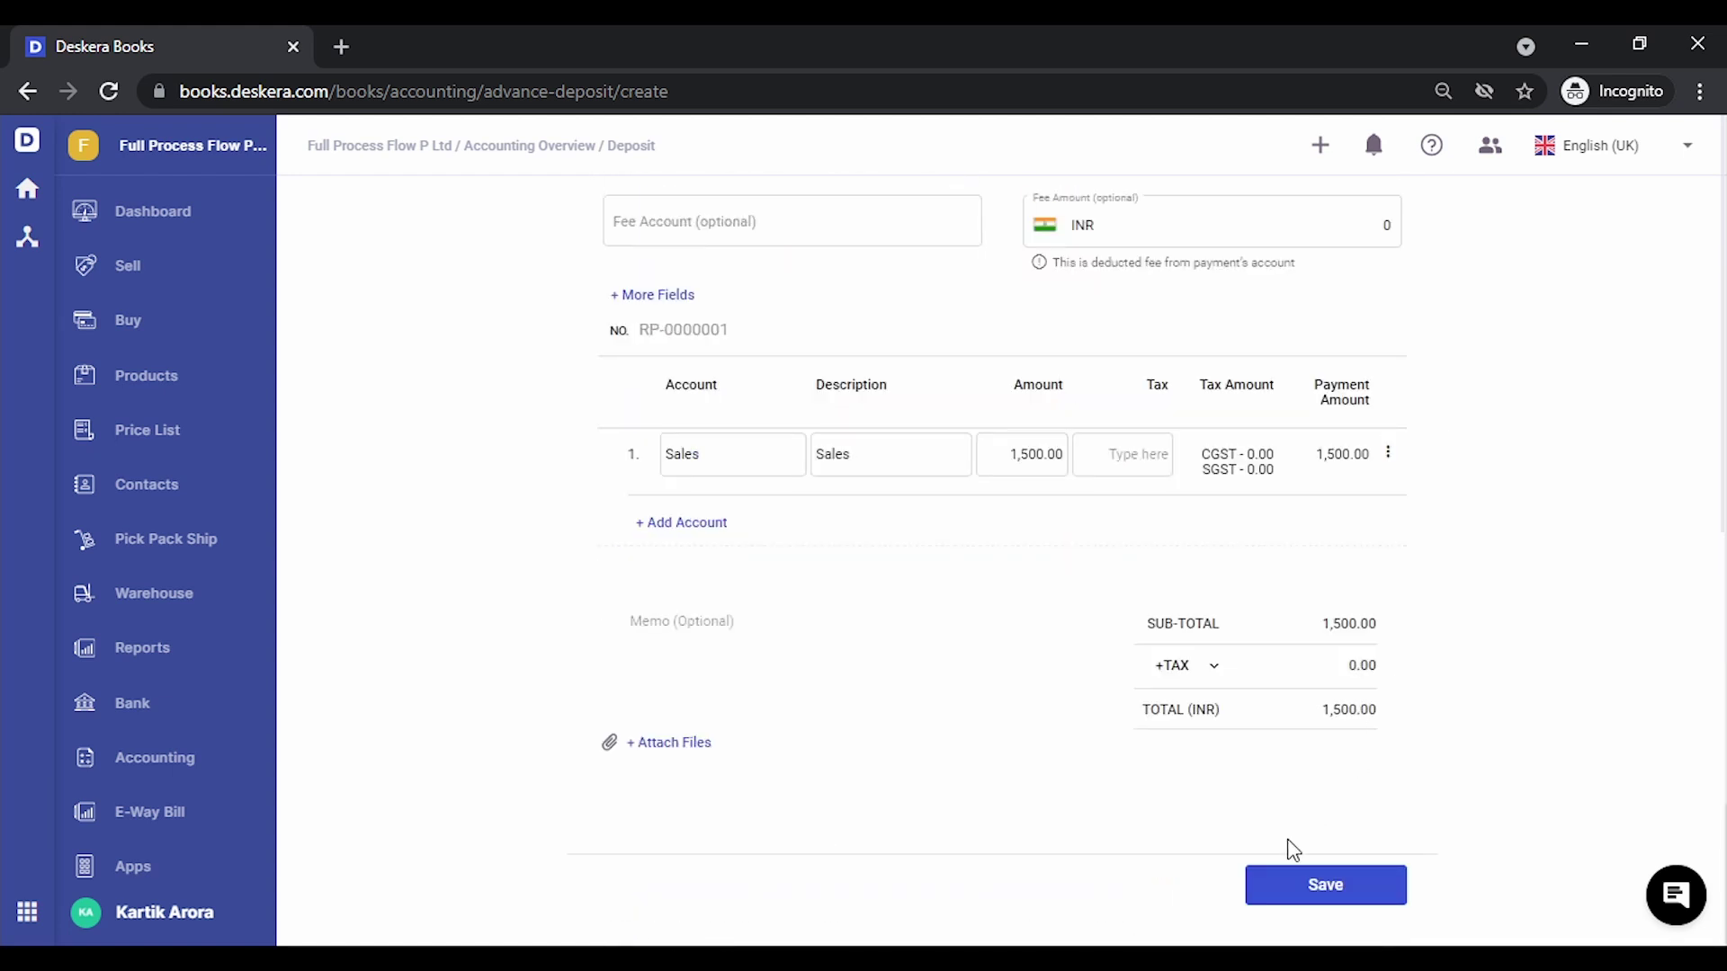
click(1291, 885)
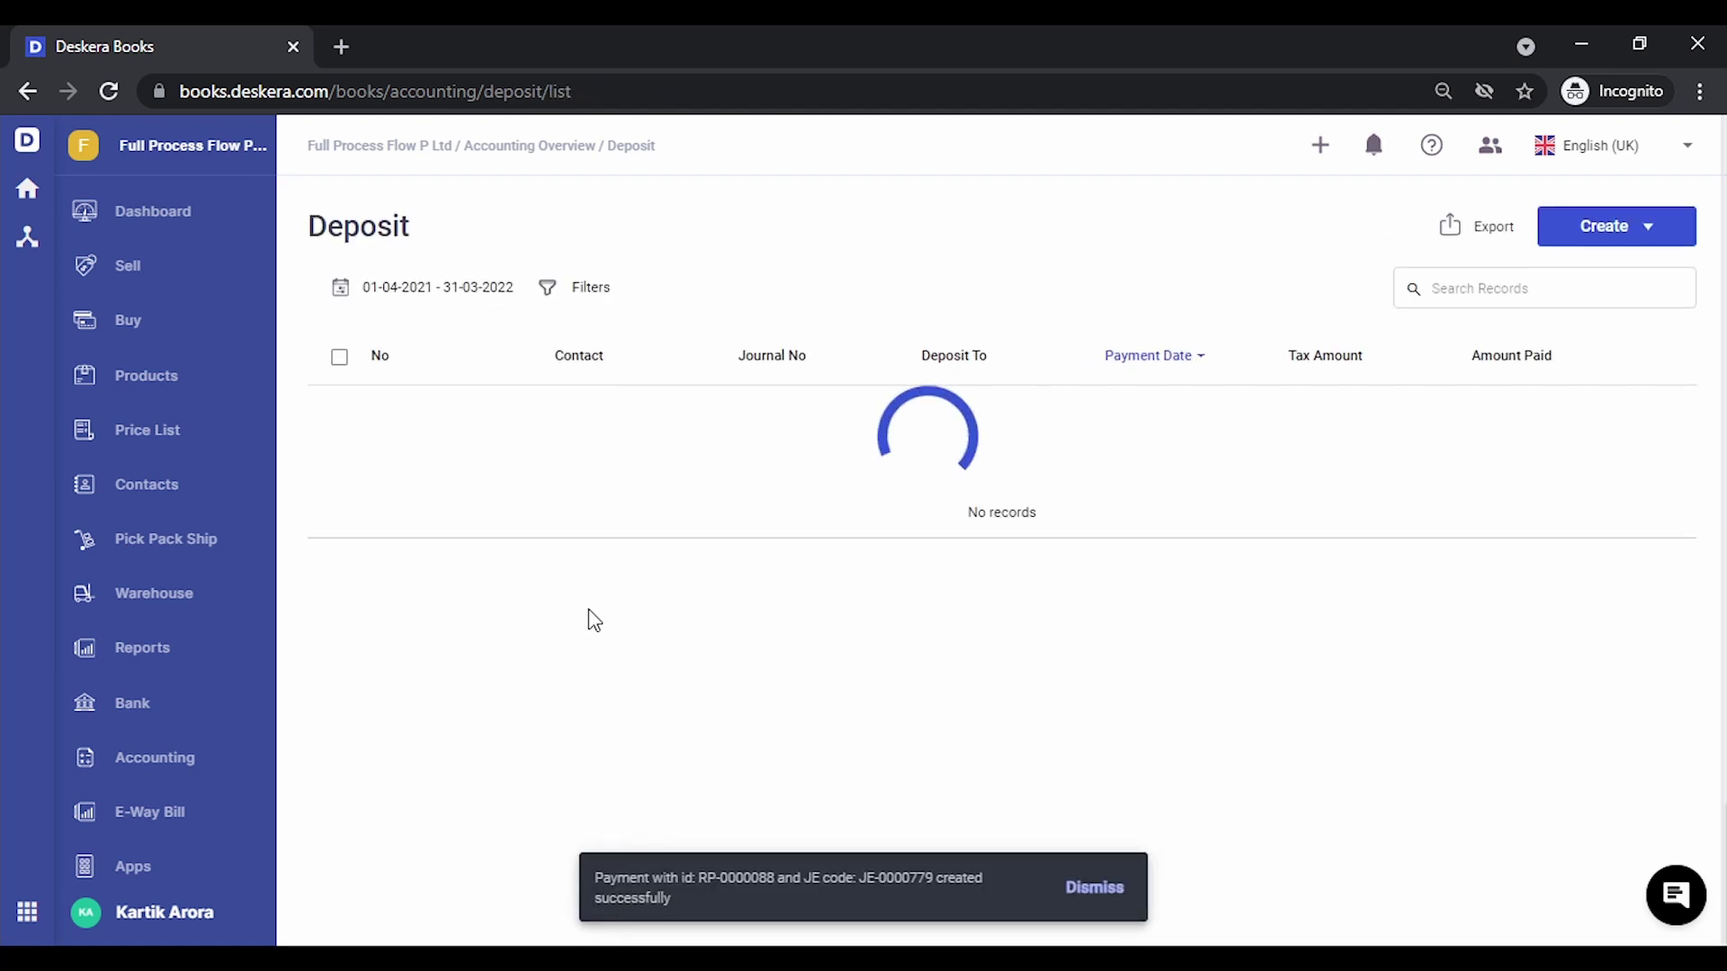
Start a new sales invoice billed to Shri Ram Enterprises
click(150, 288)
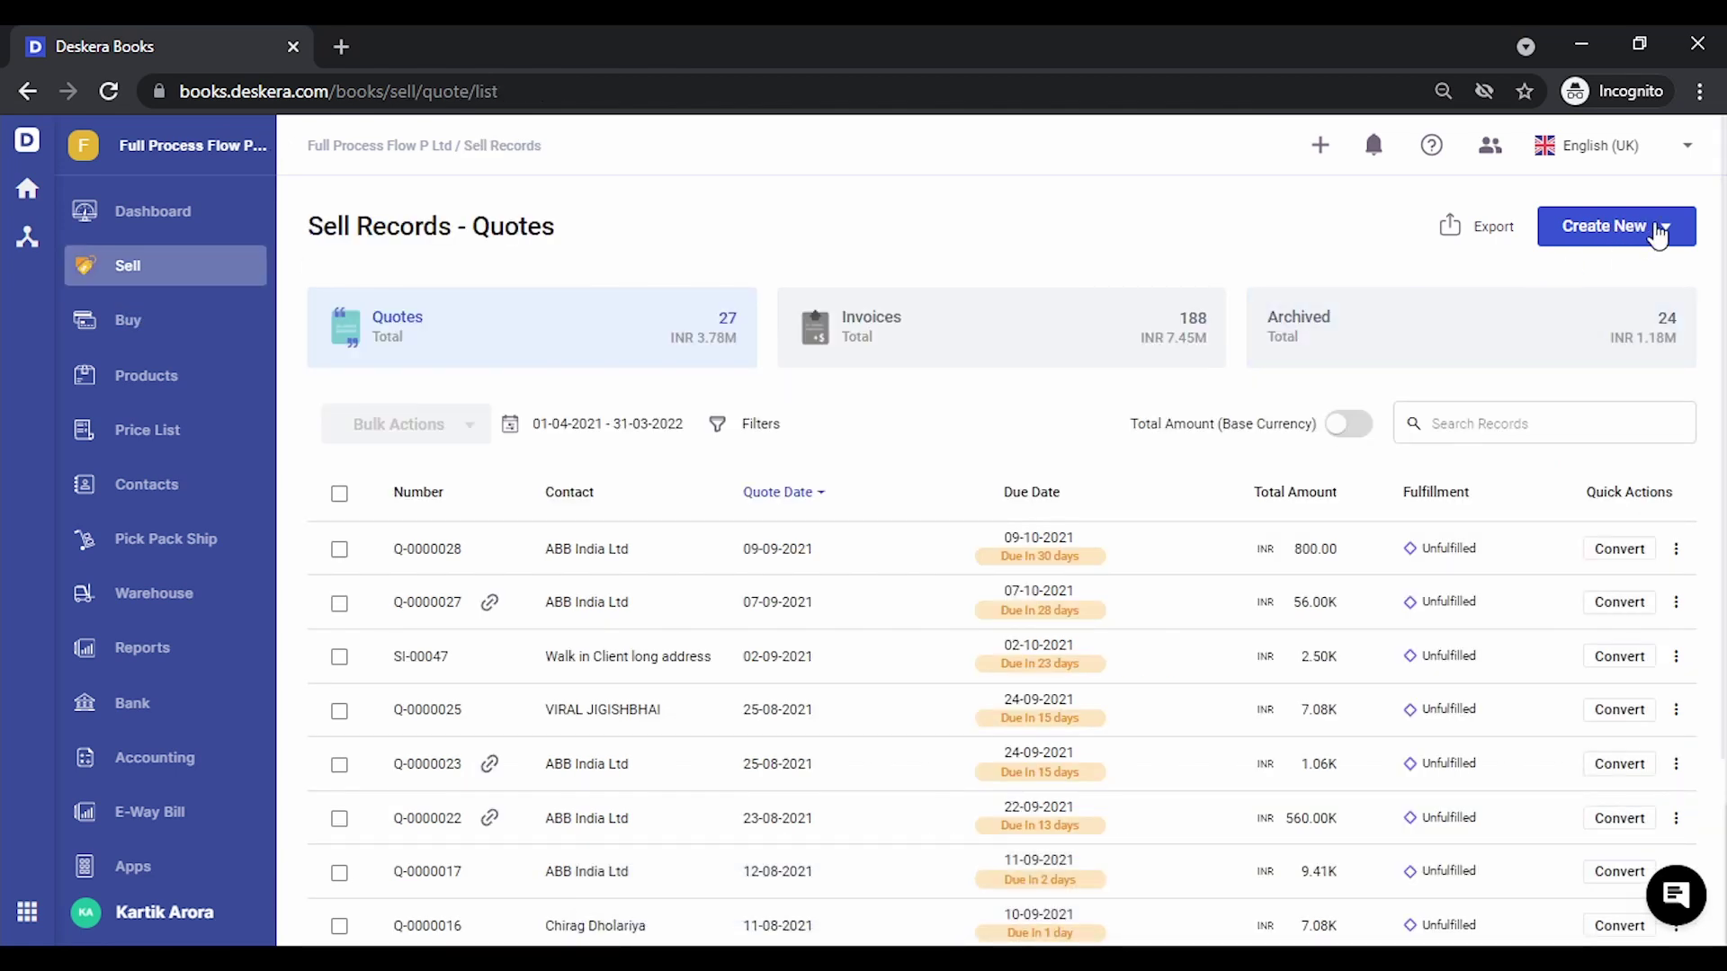
click(1657, 230)
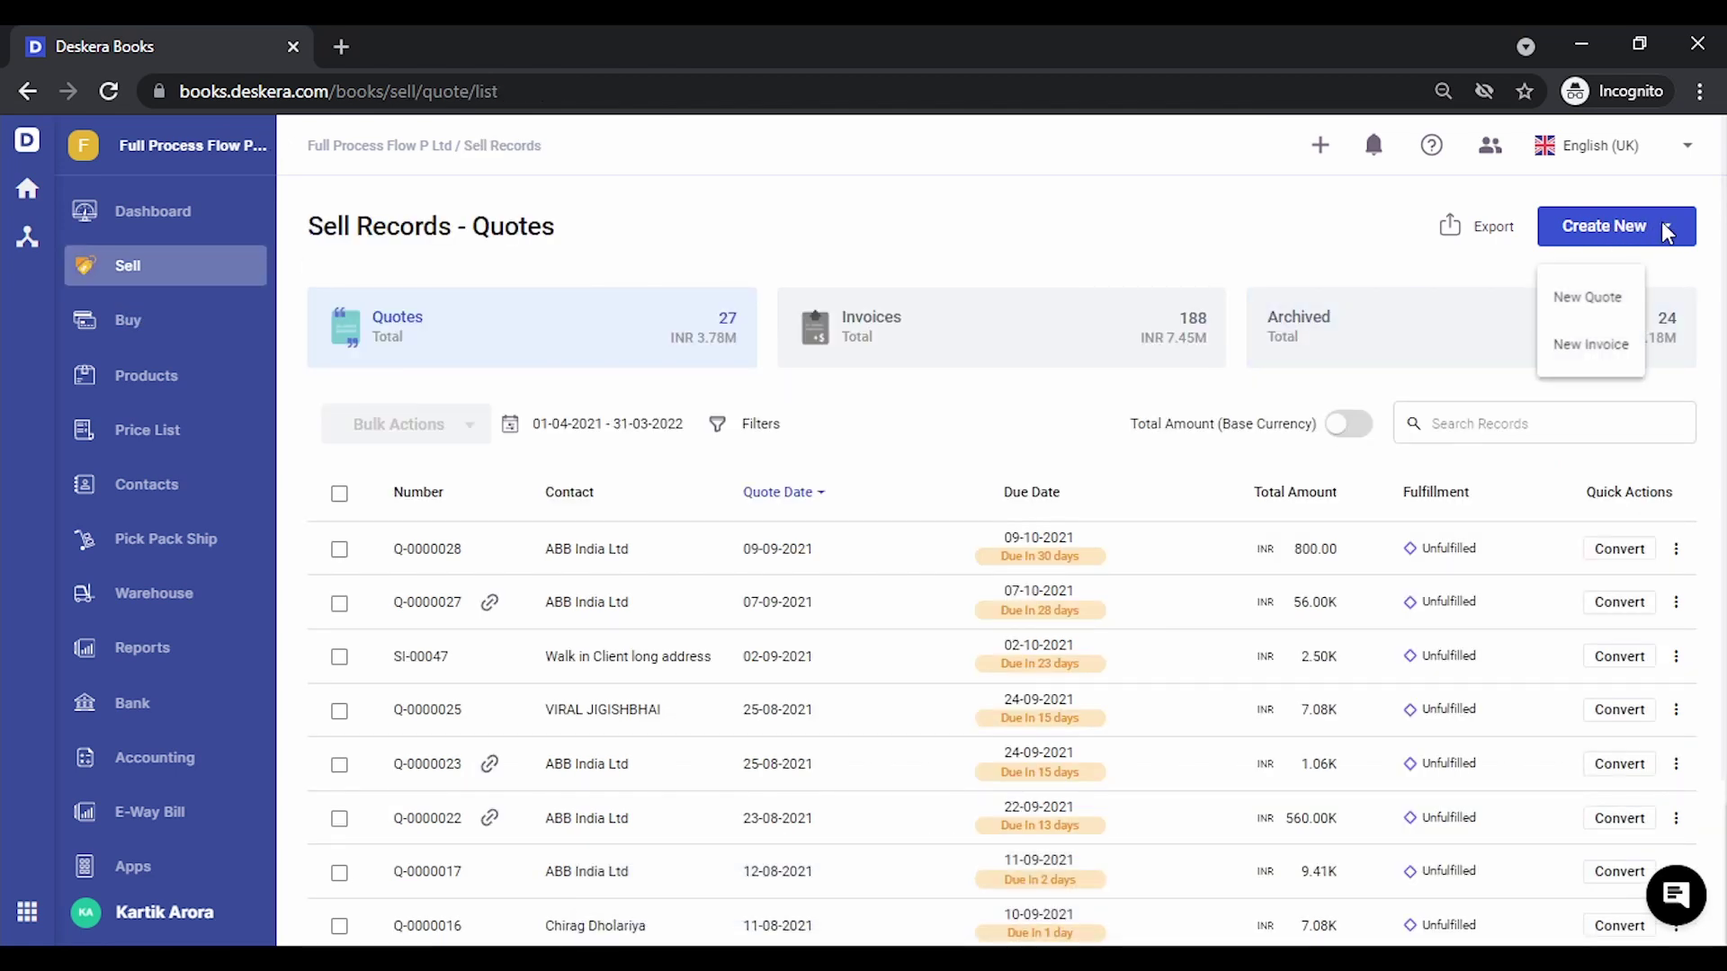
click(1592, 350)
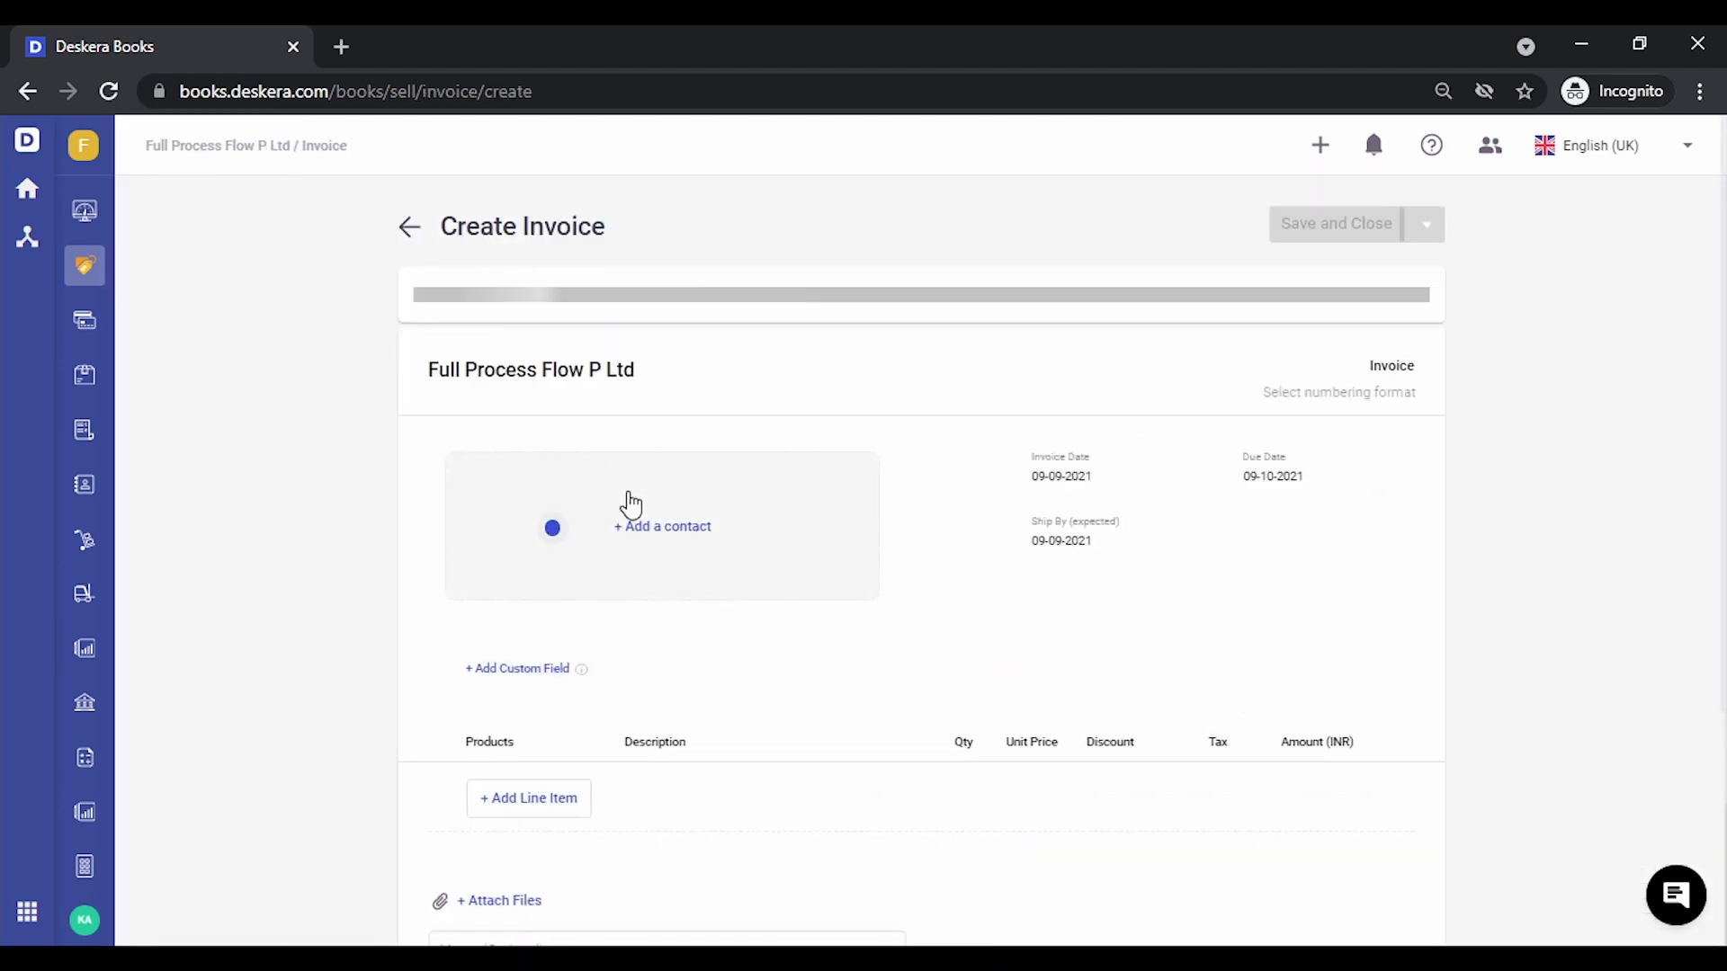
click(622, 531)
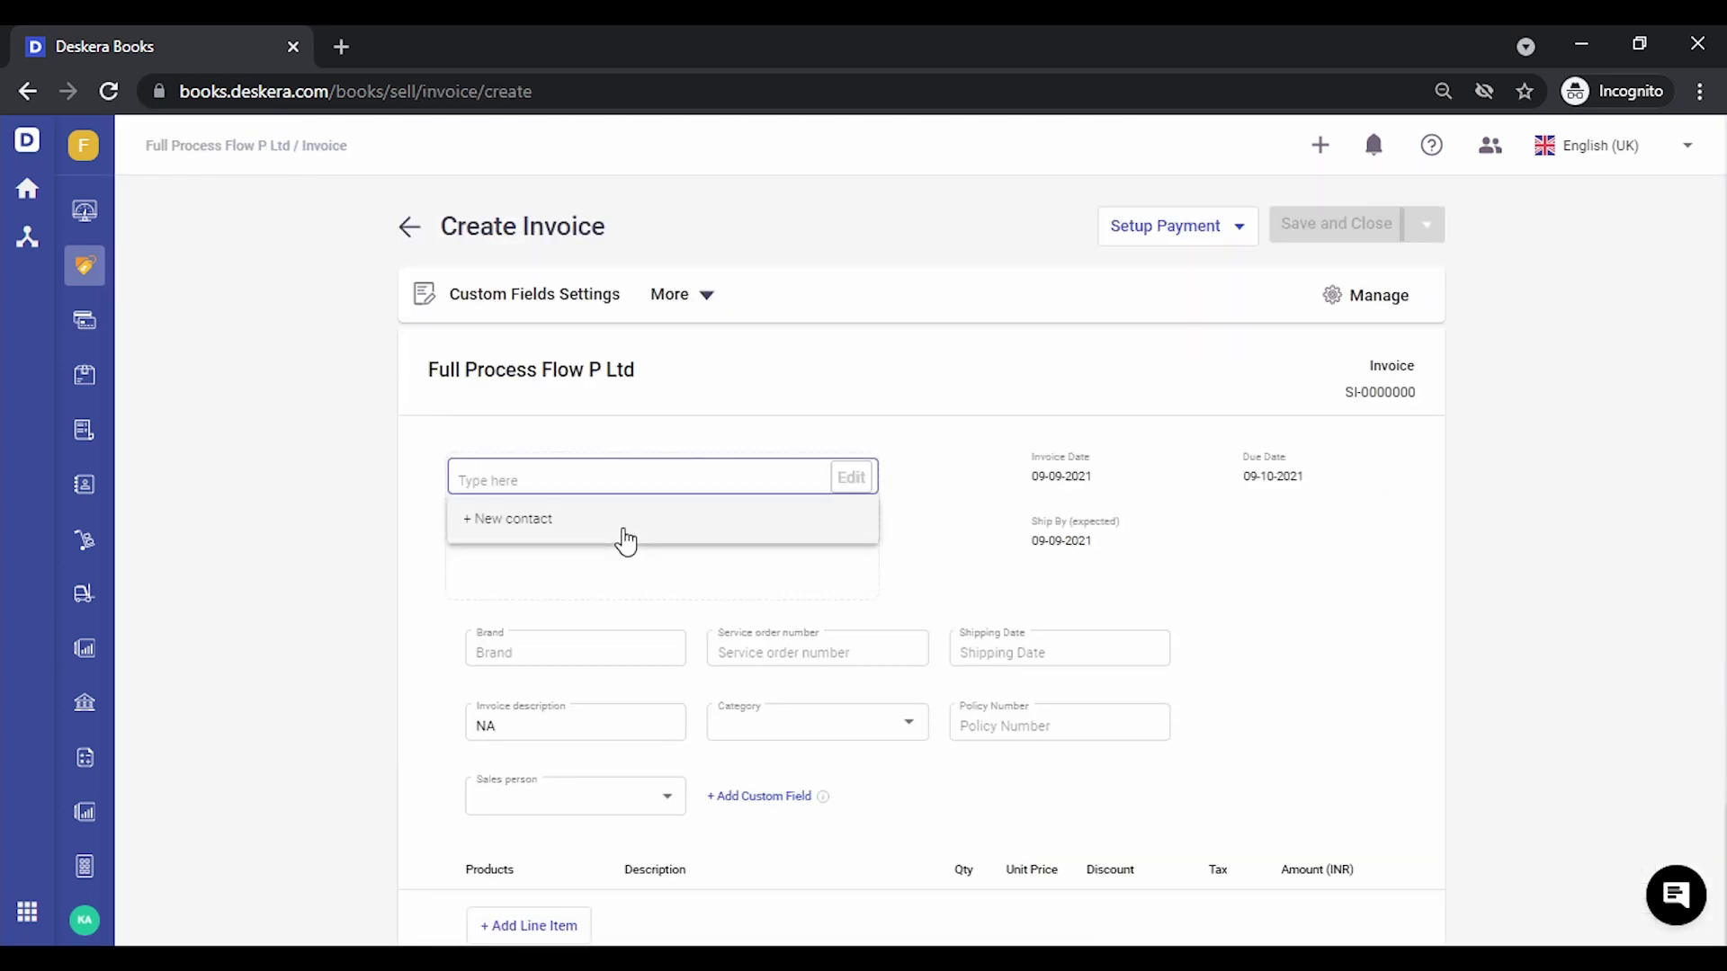
text(shri)
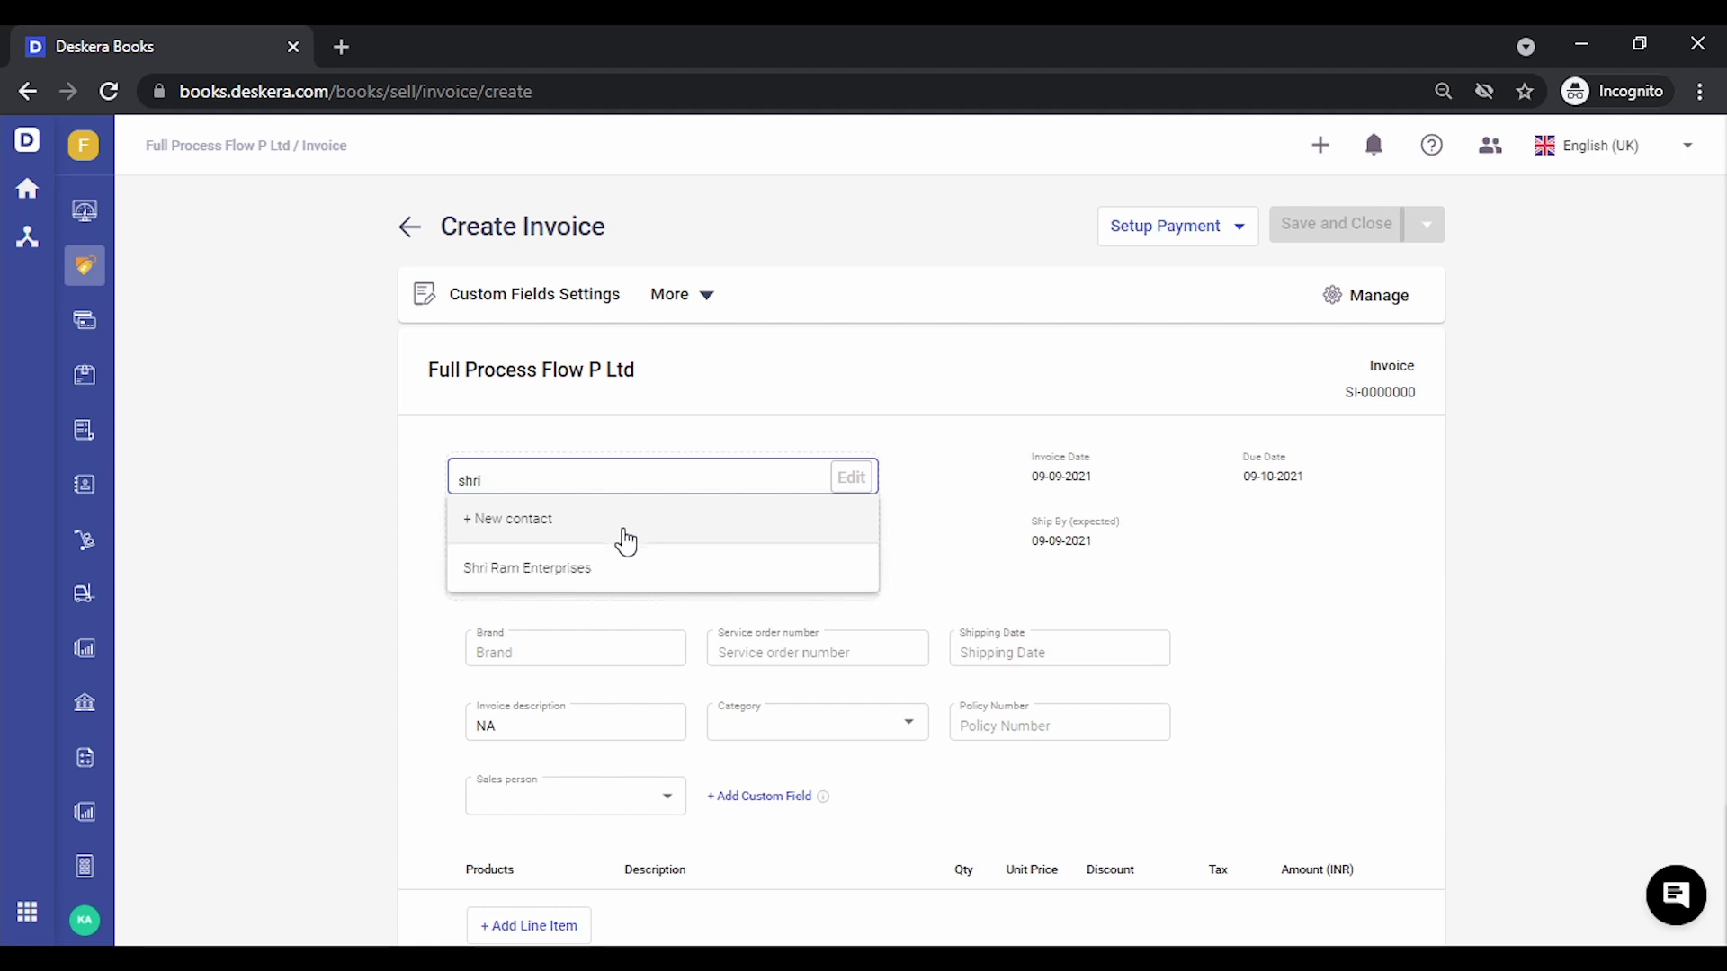
click(614, 576)
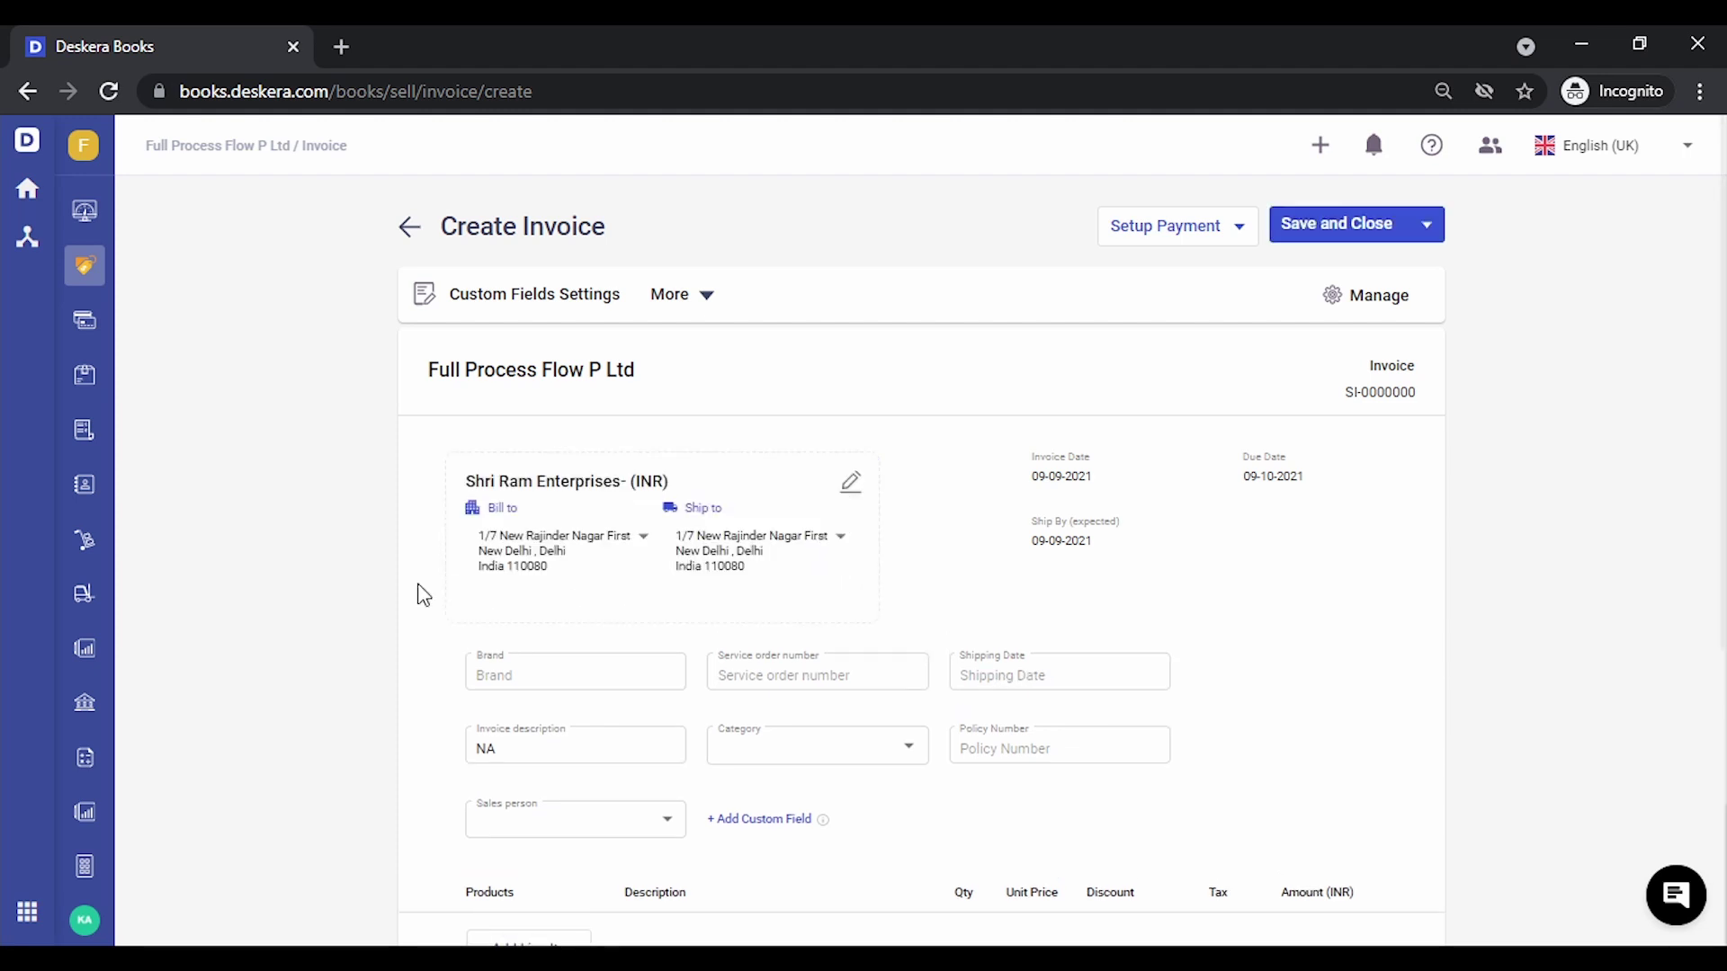
Add a Wireless Keyboard - Dell line item, totalling INR 9,410.50
scroll(358, 644, down, 3)
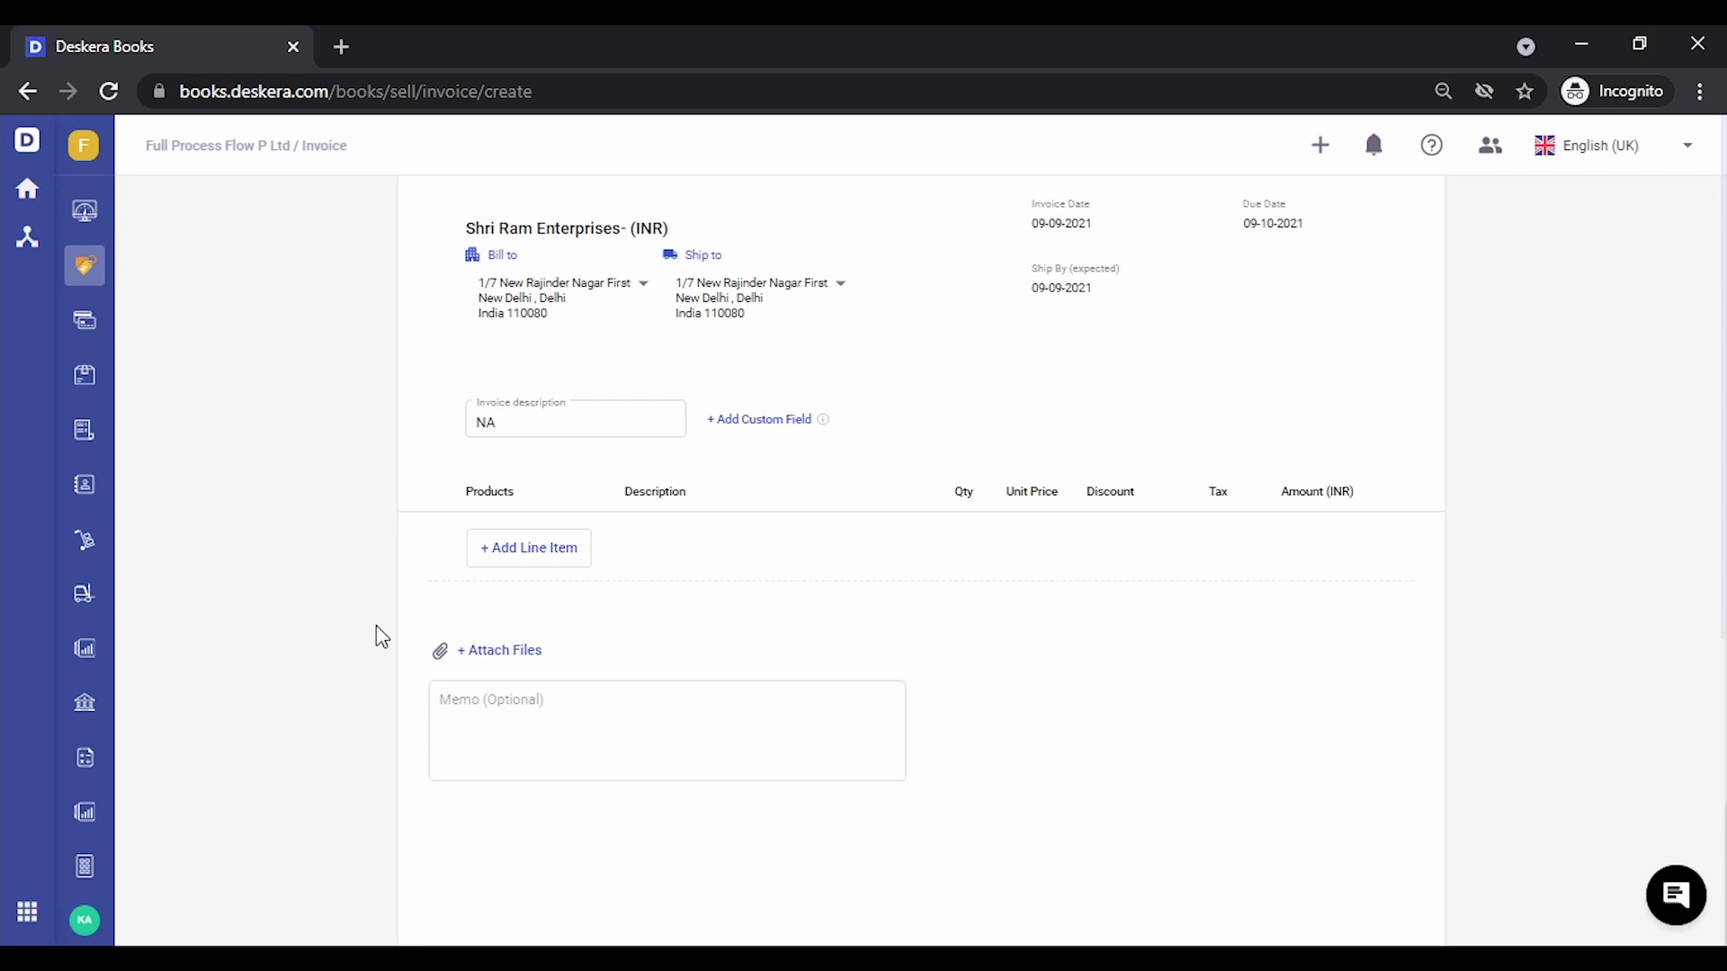
click(520, 551)
text(wire)
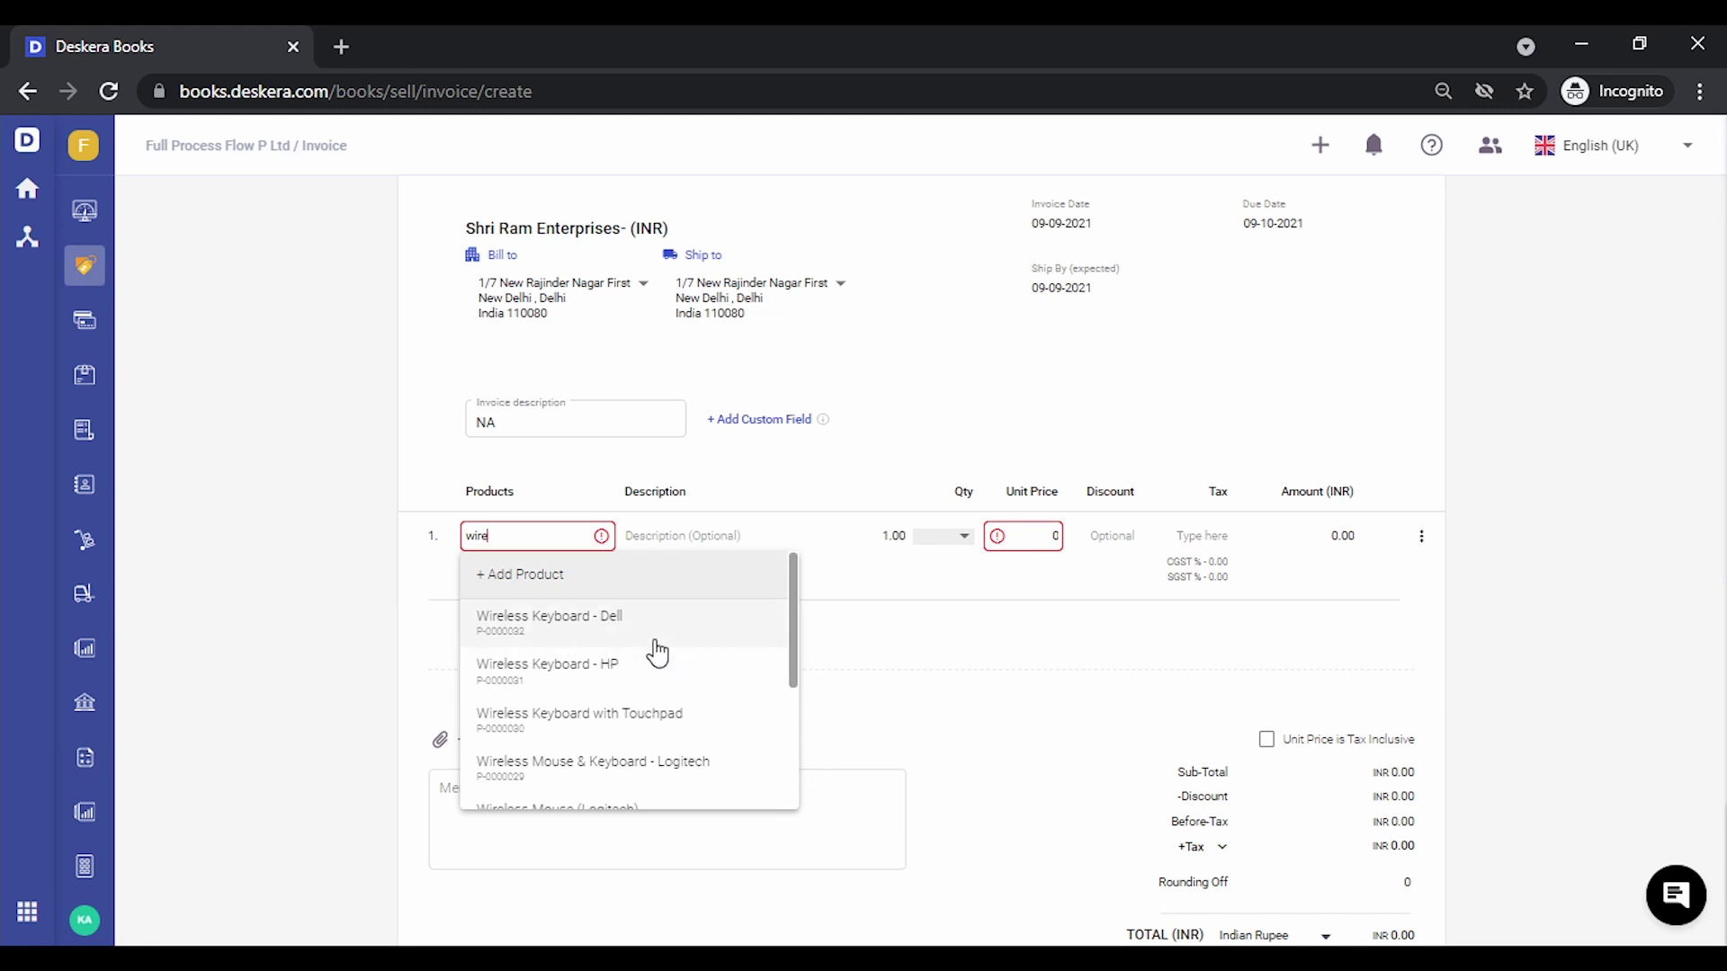
click(684, 636)
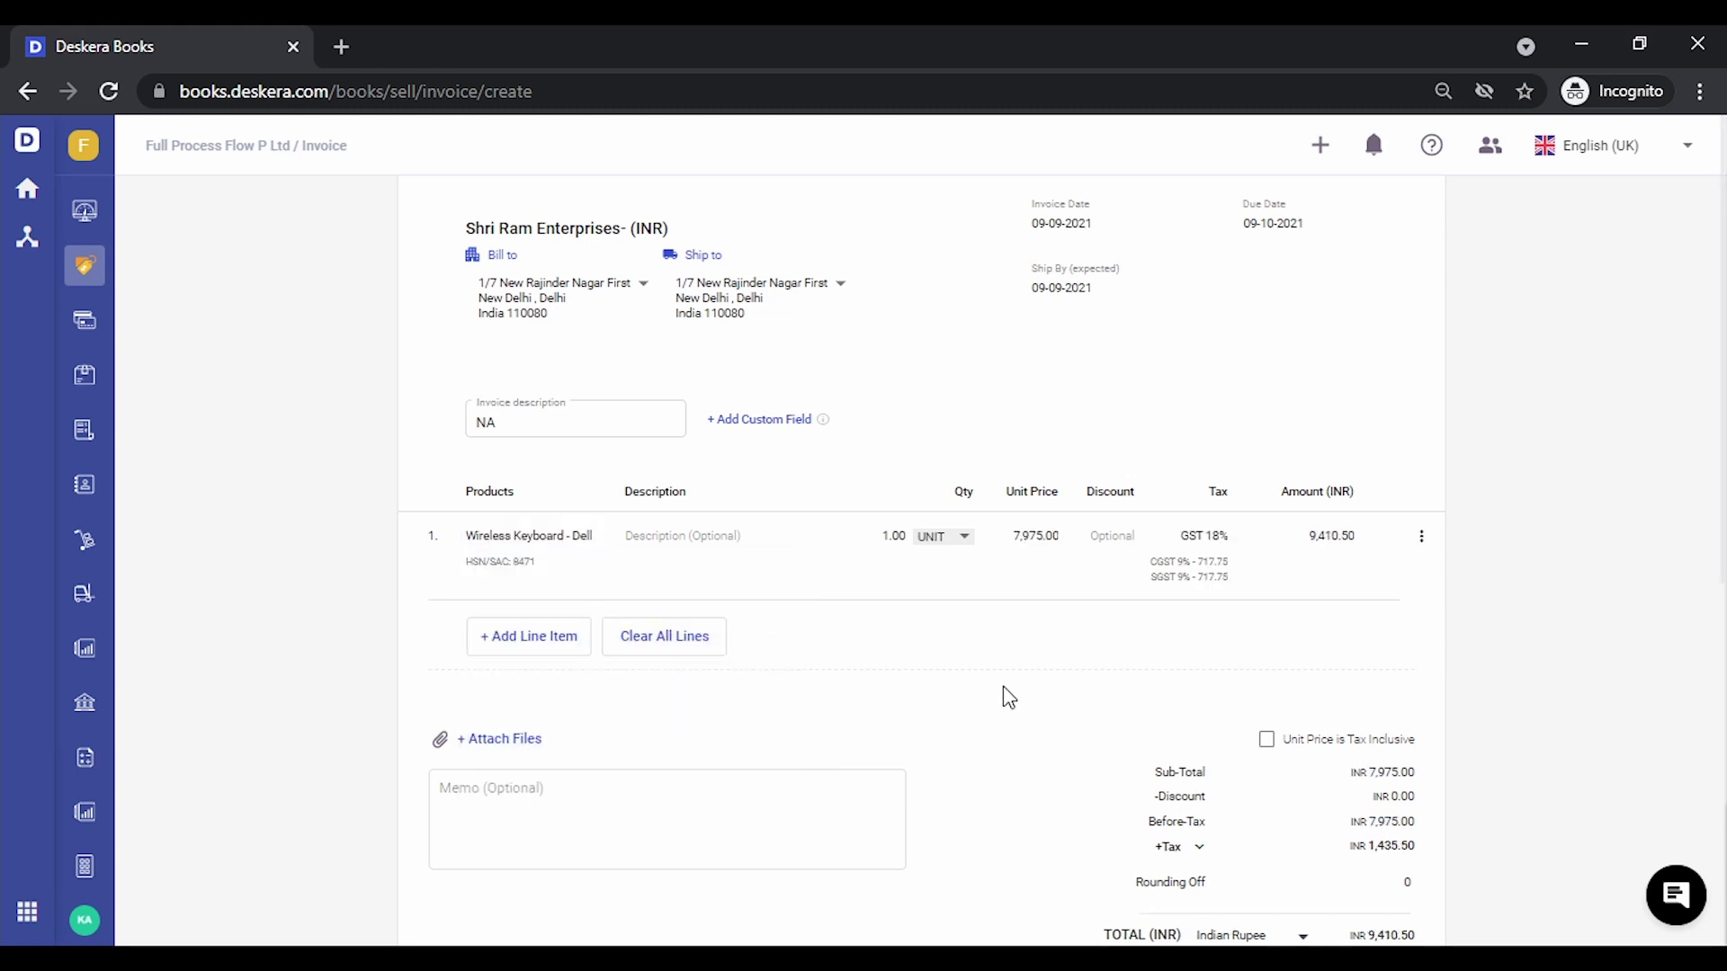
scroll(1009, 698, up, 3)
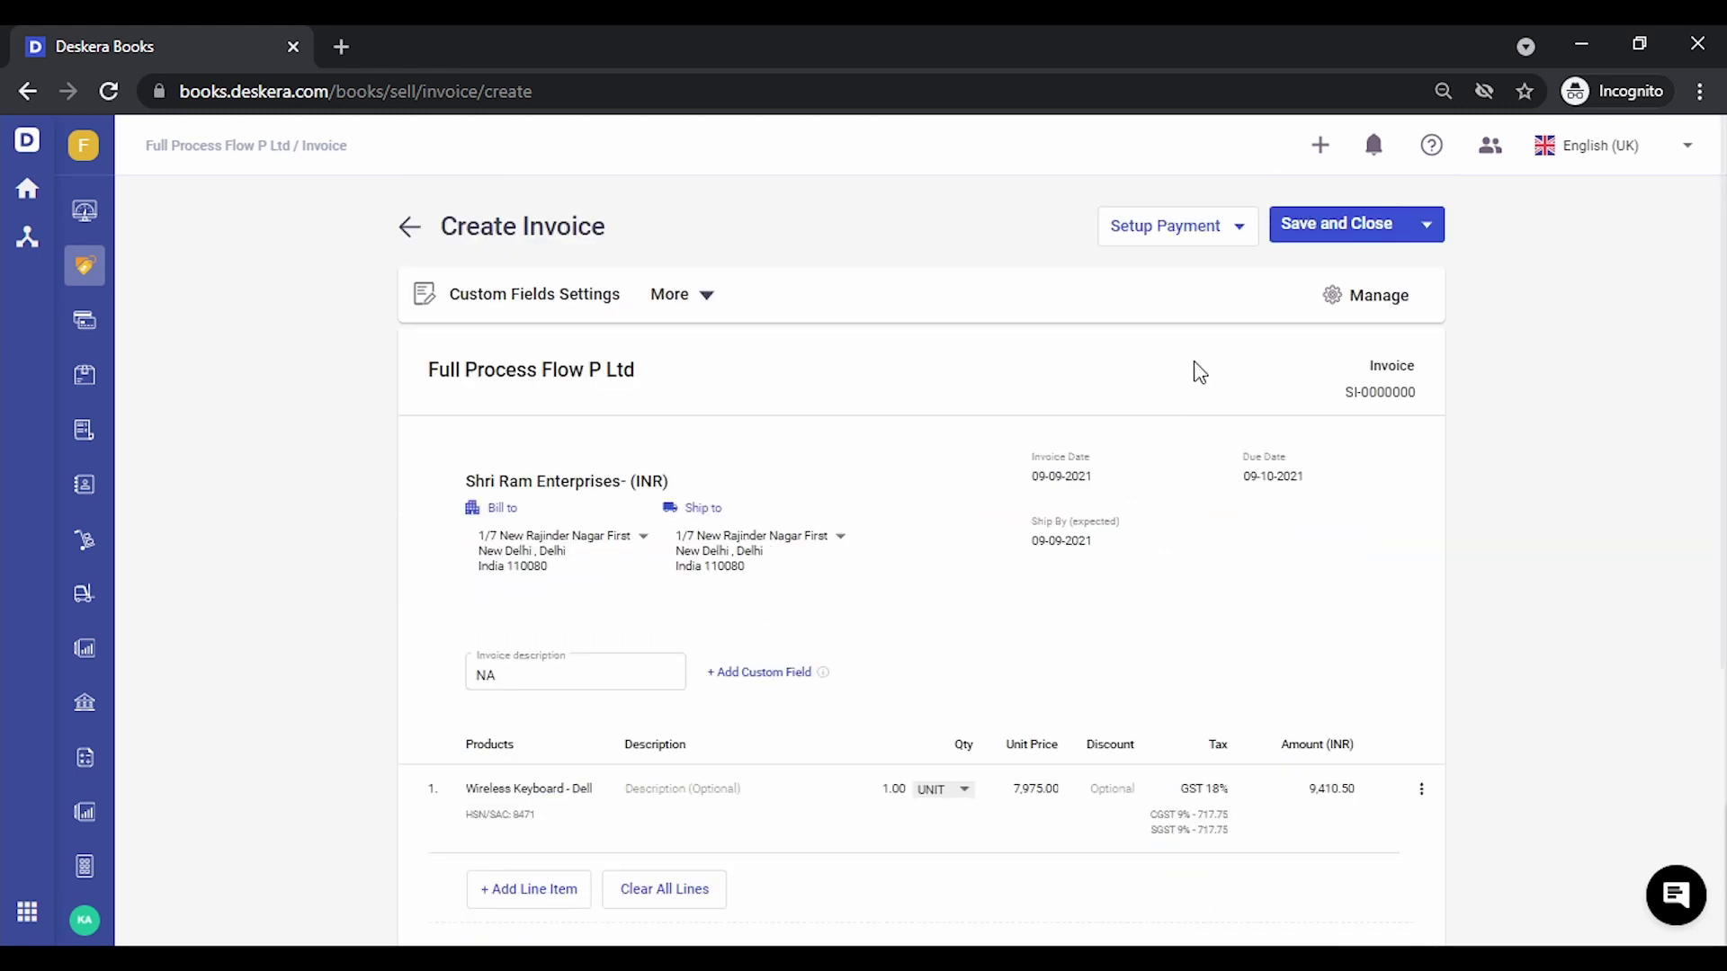
Save the invoice, receive payment on SI-0000127, and turn on advance payments showing RP-0000088
click(1313, 249)
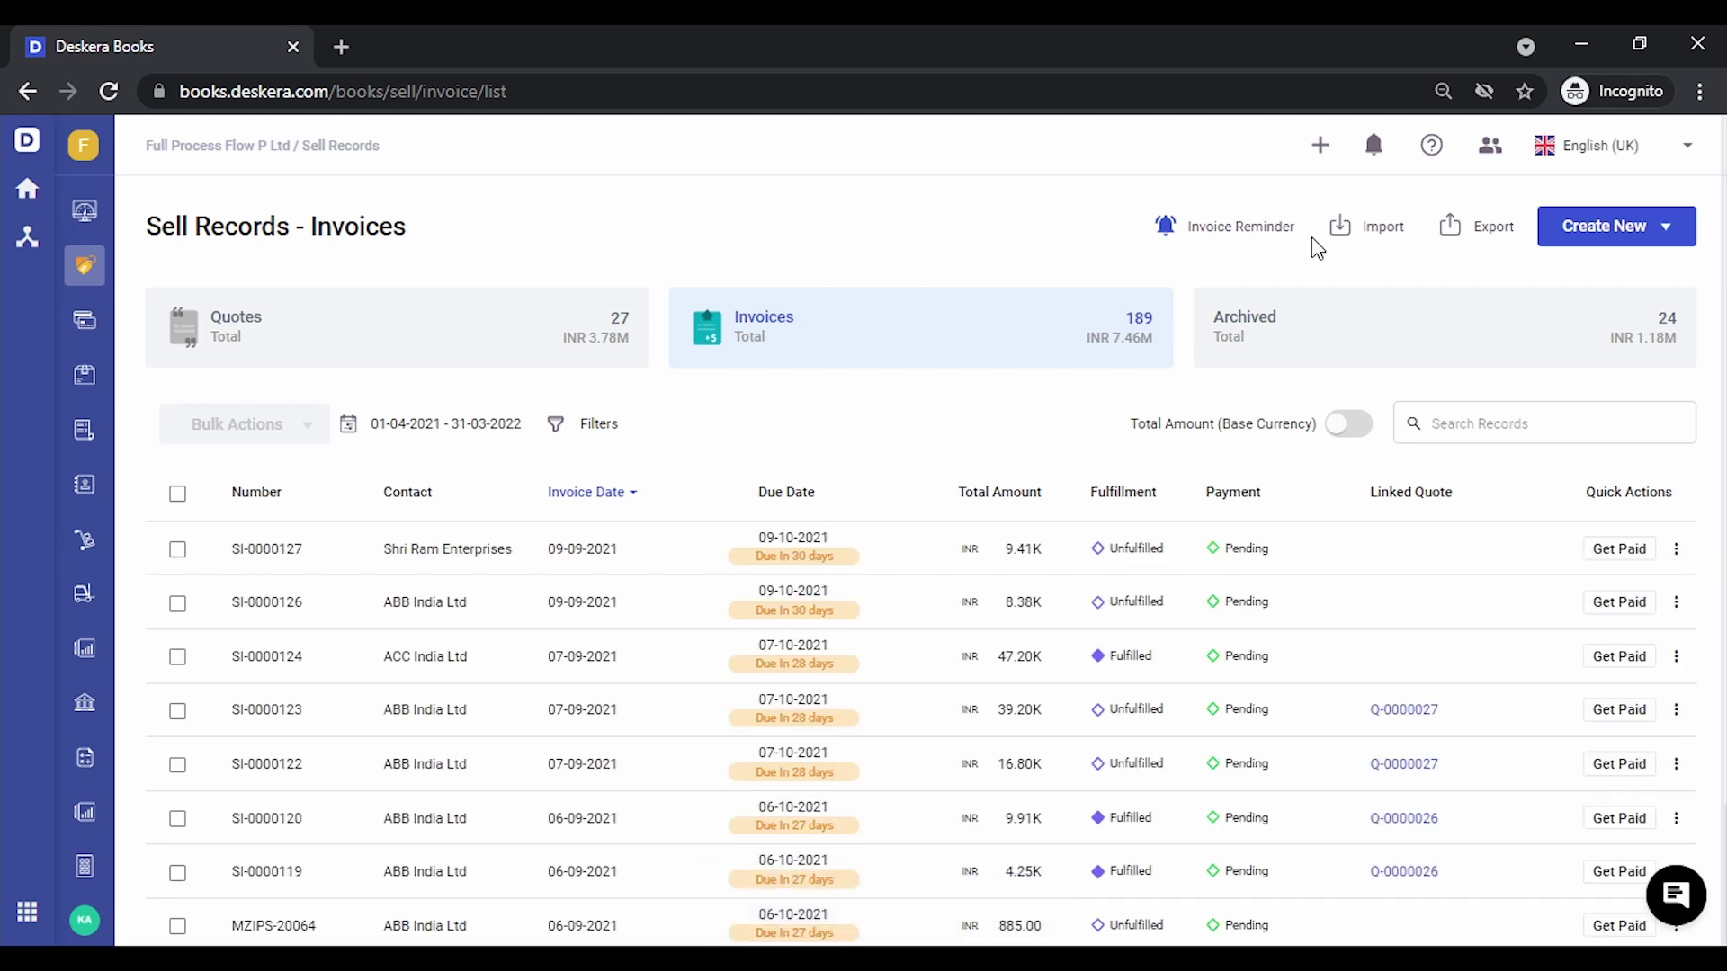
click(1609, 550)
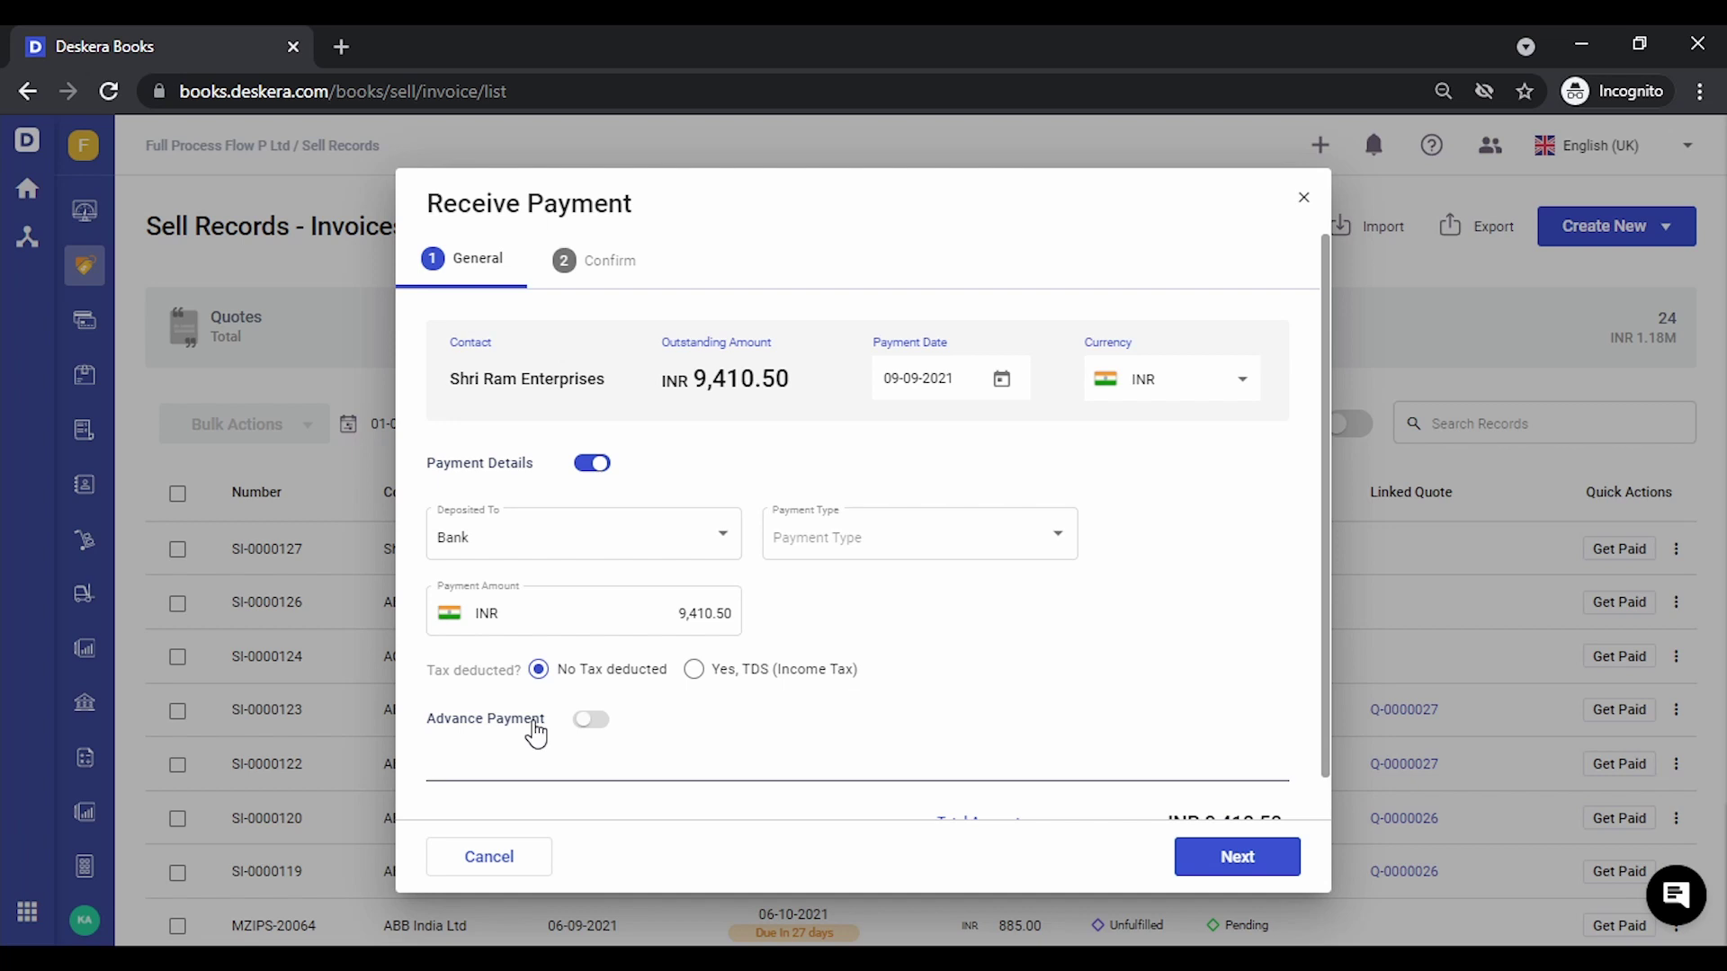
scroll(782, 675, down, 1)
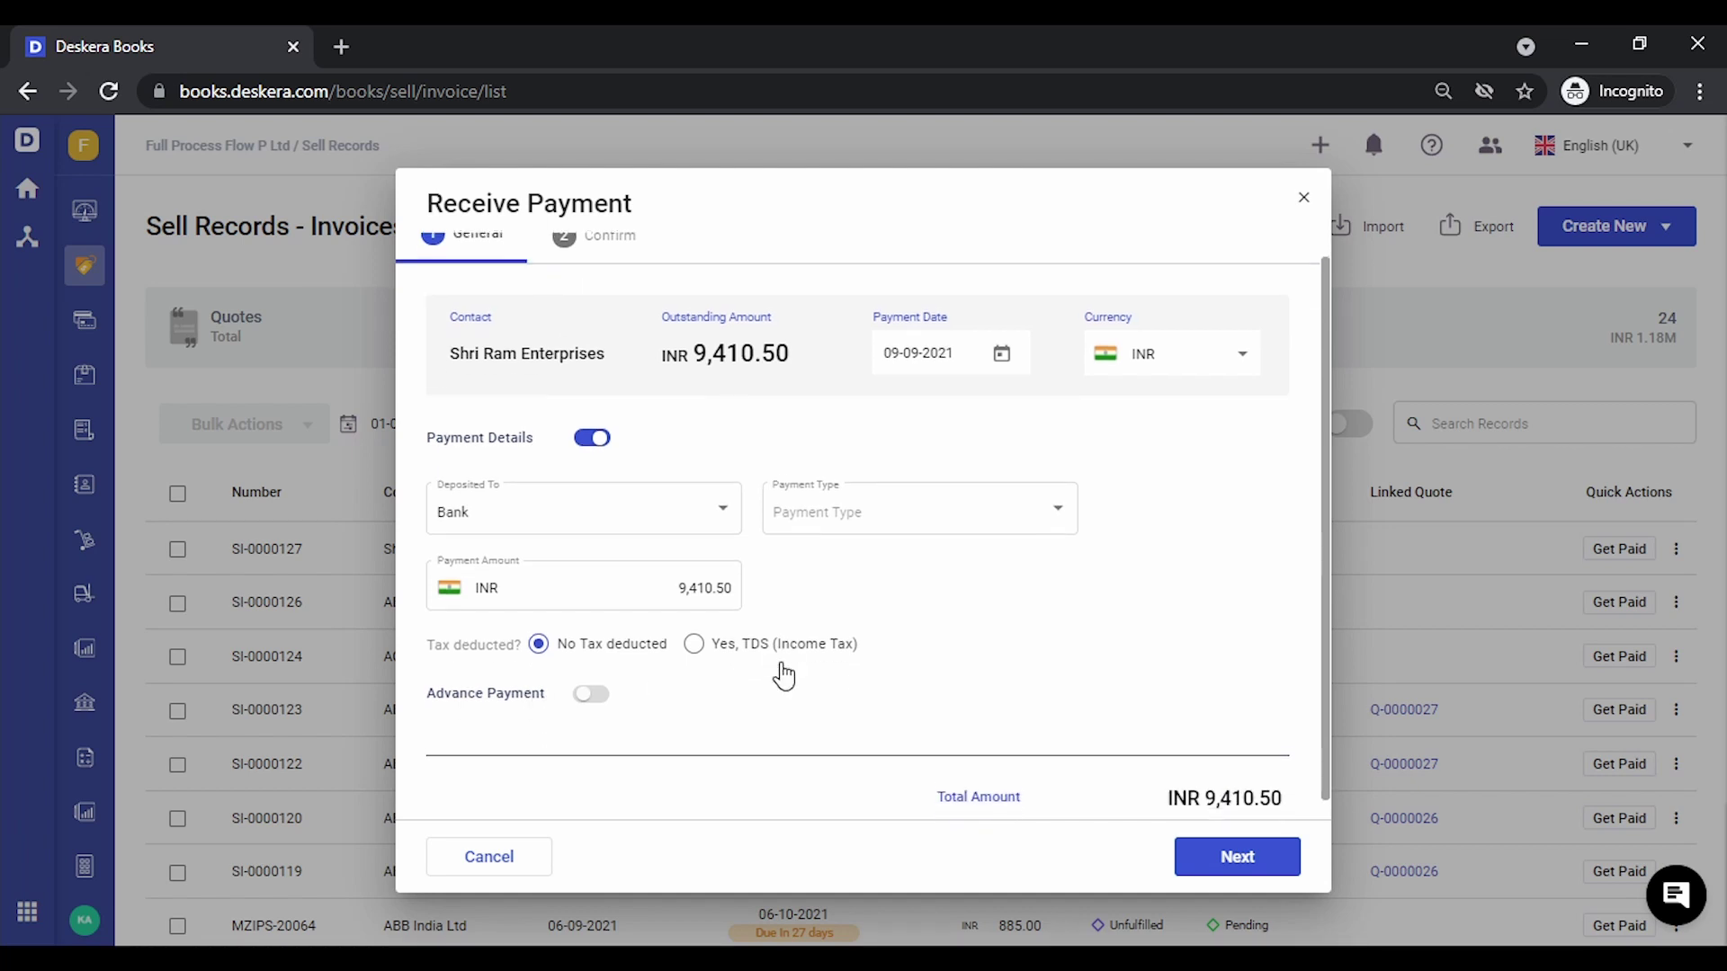
click(592, 676)
scroll(794, 661, down, 2)
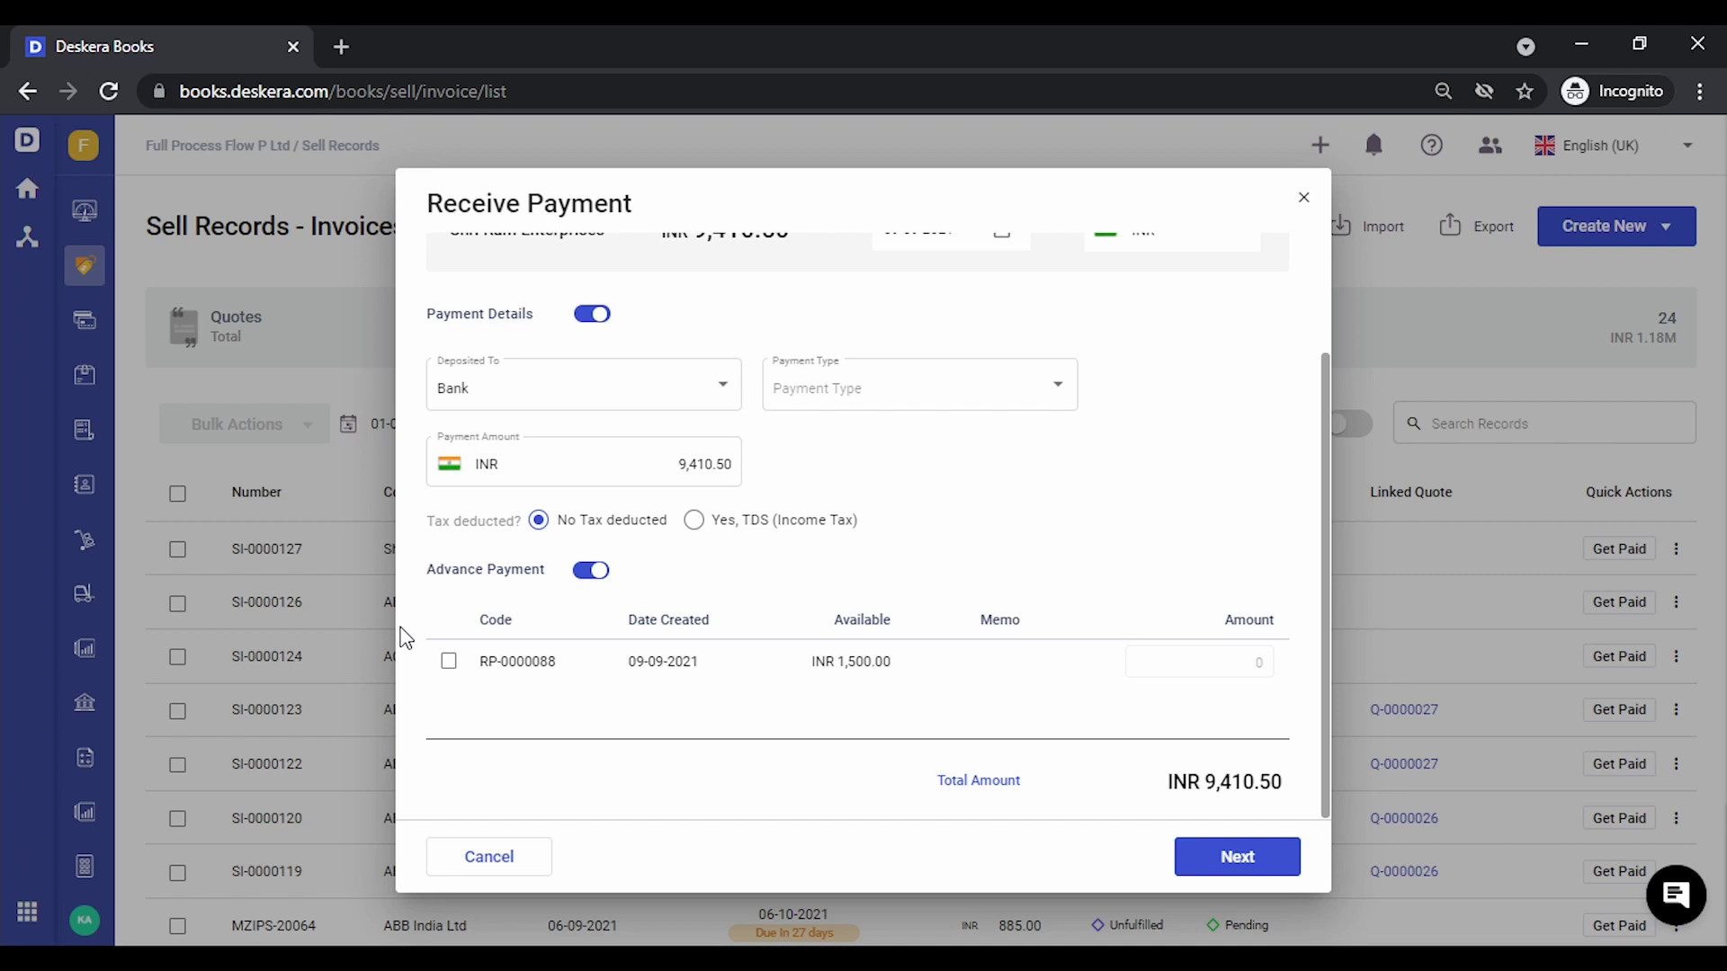
Apply the 1,500.00 advance RP-0000088 and pay the remaining 7,910.50 by cheque 000058
click(449, 662)
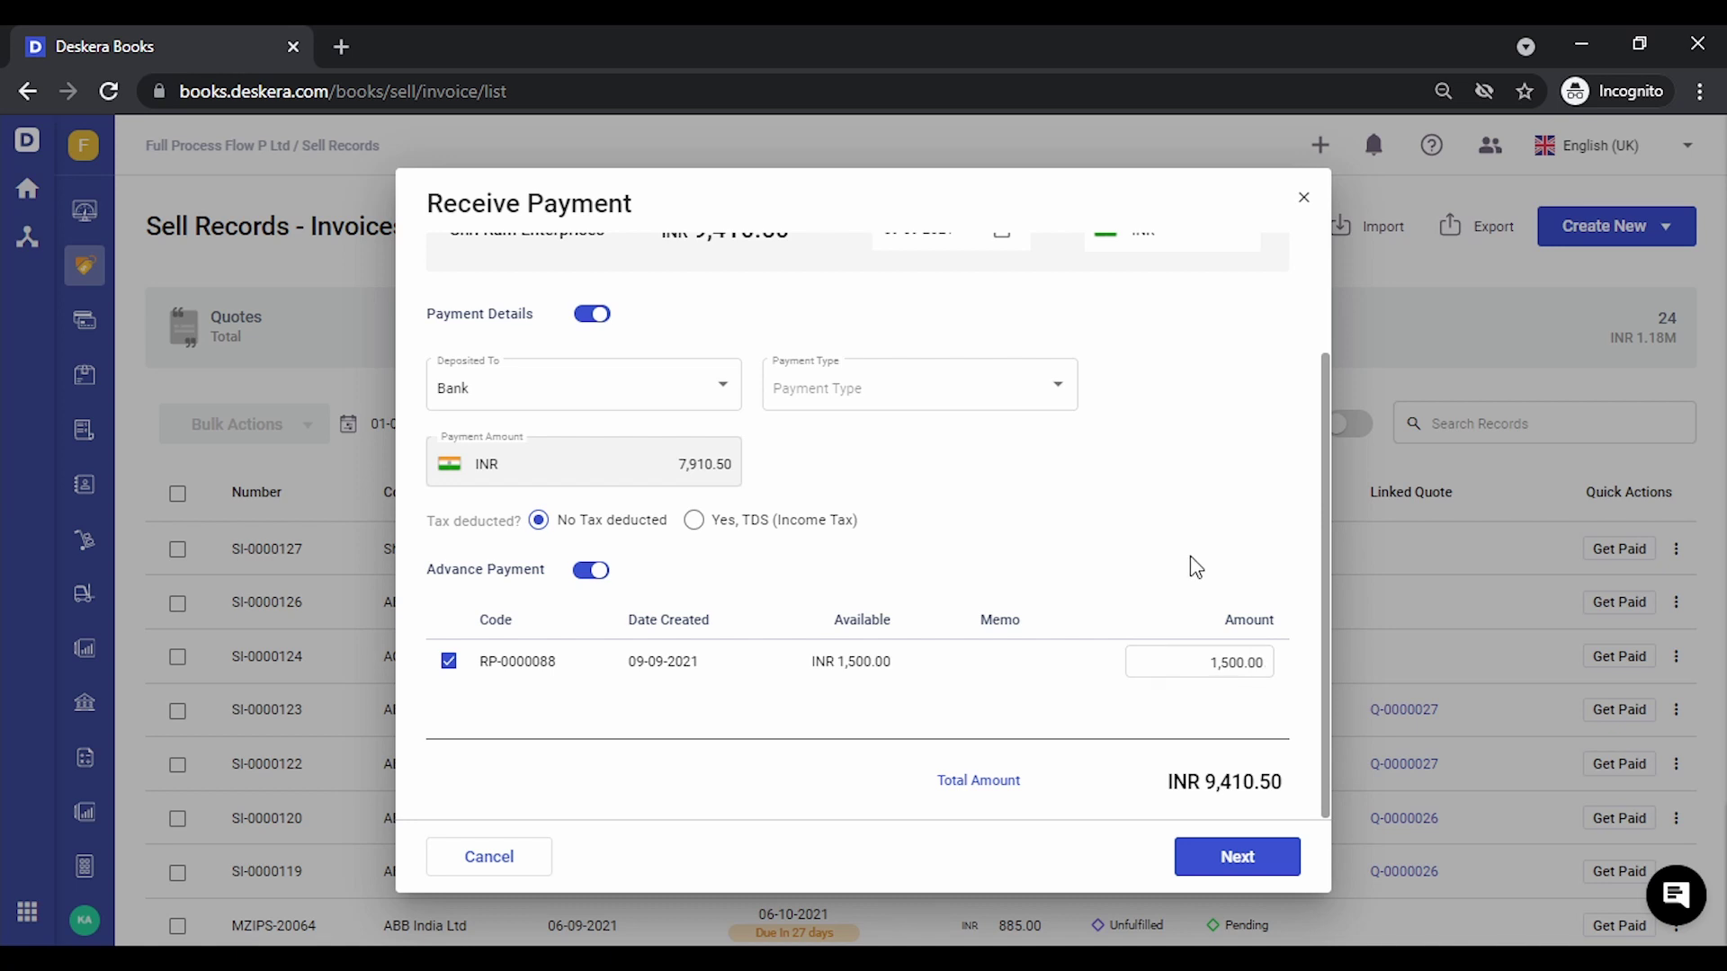
scroll(1195, 566, up, 2)
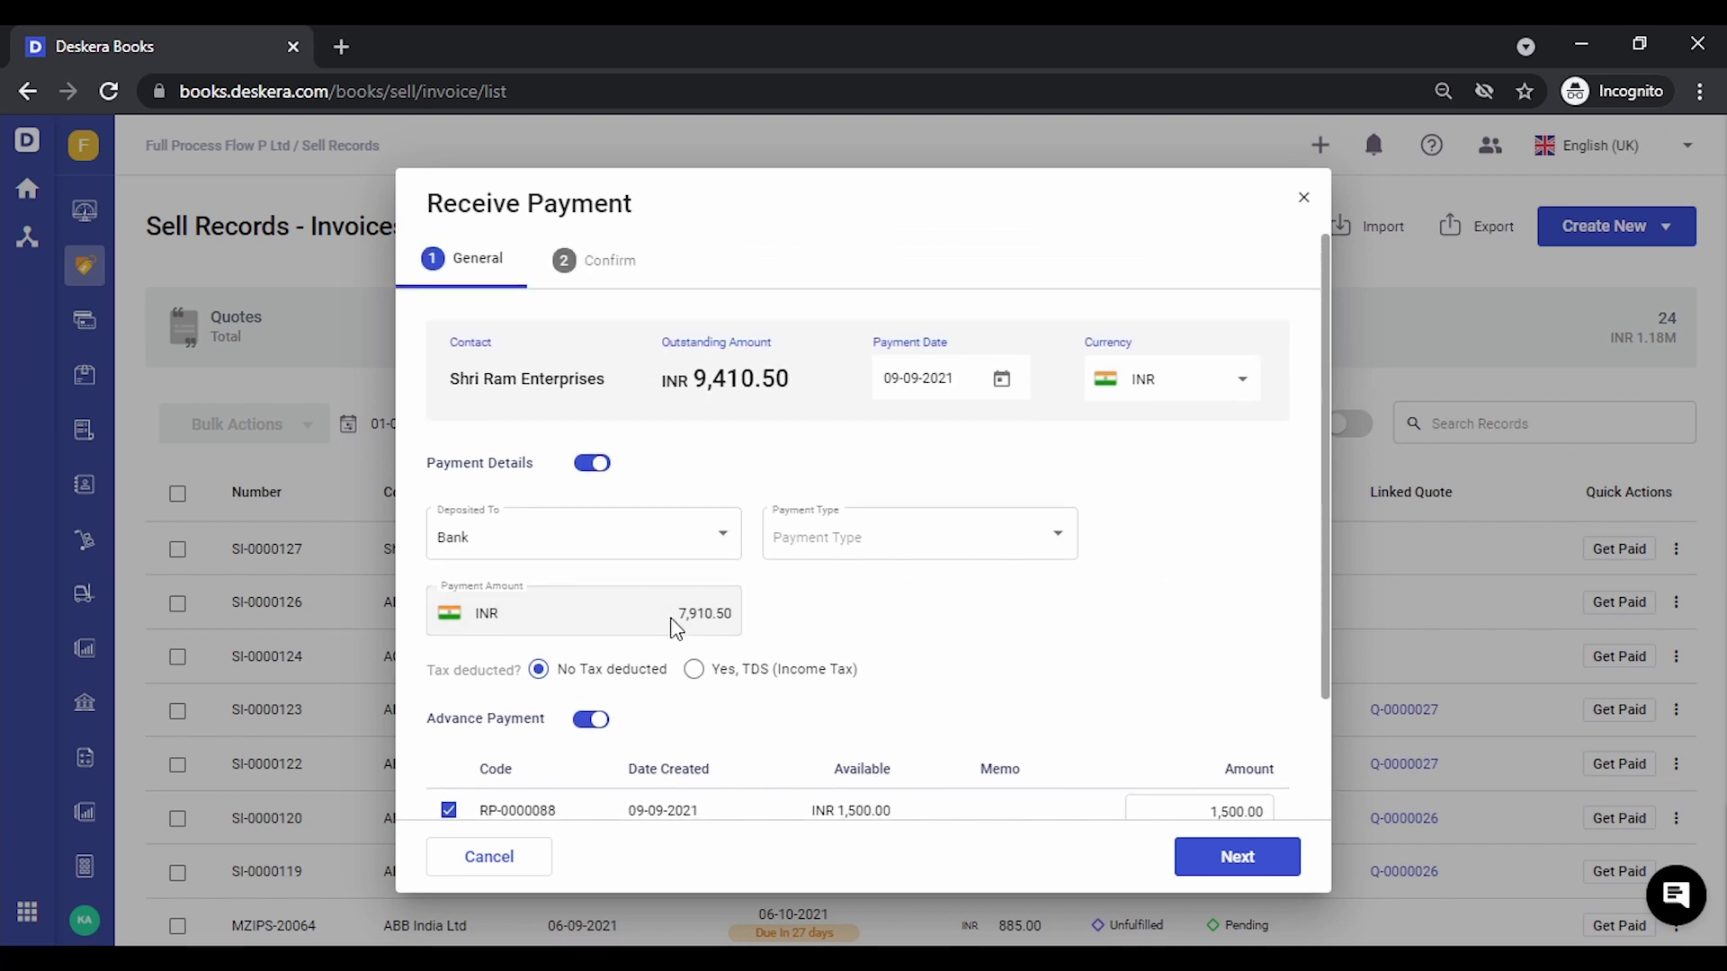
click(938, 536)
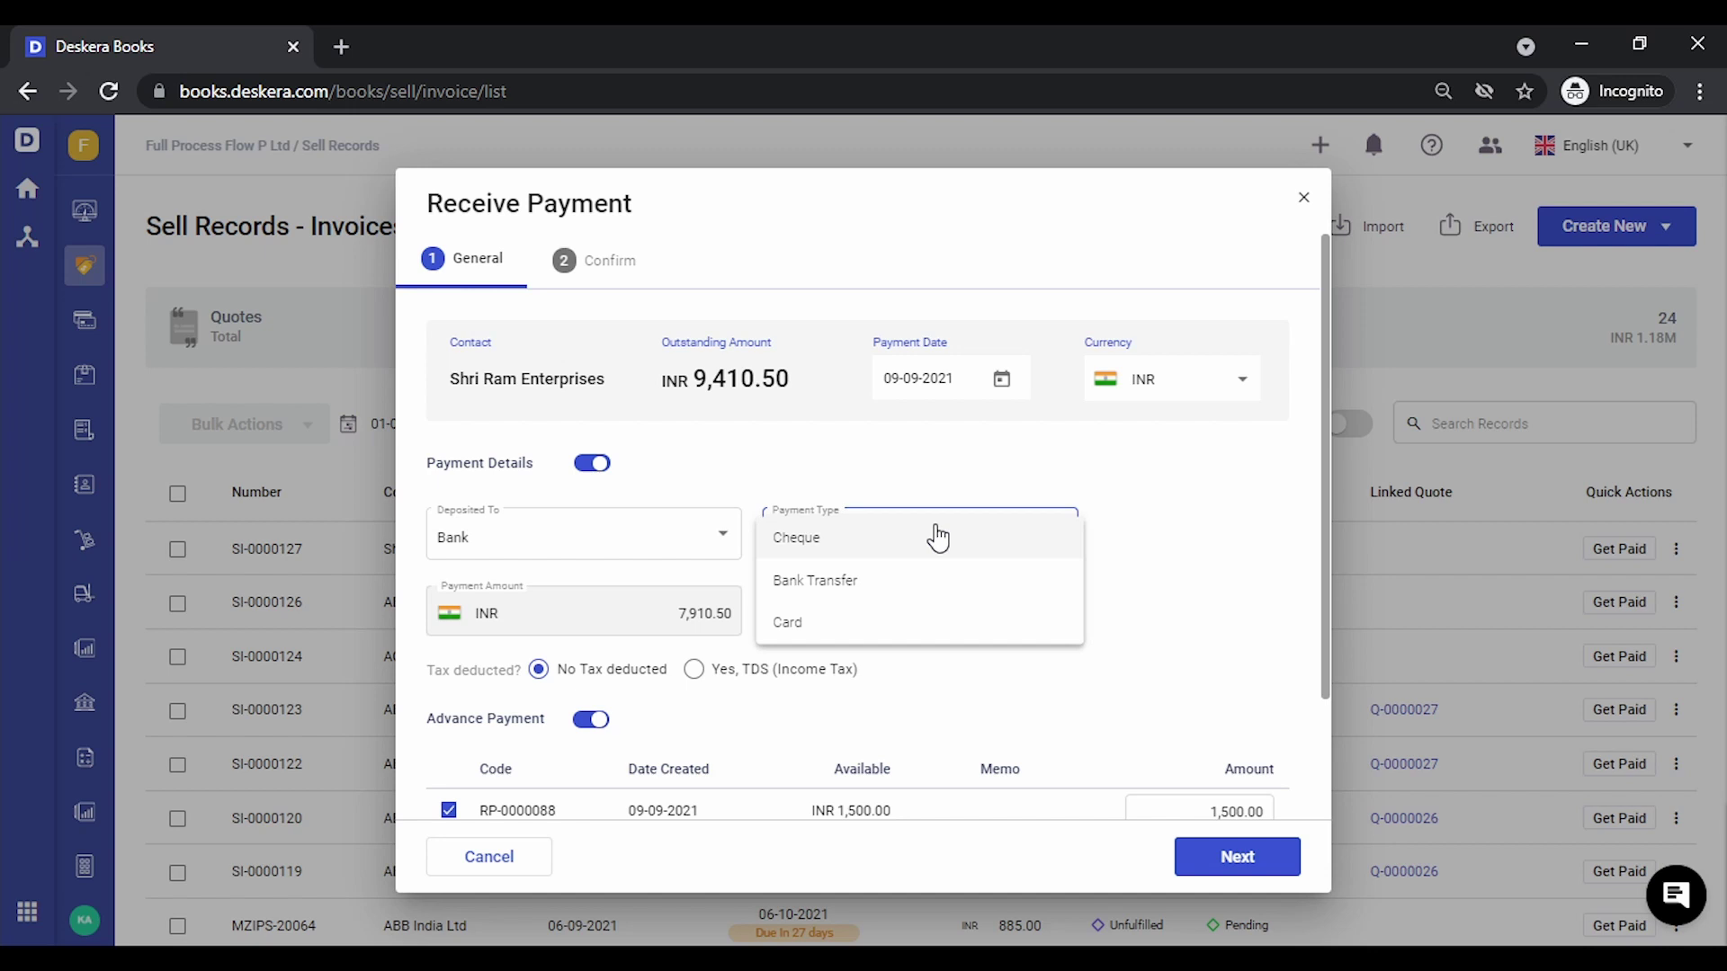
click(938, 537)
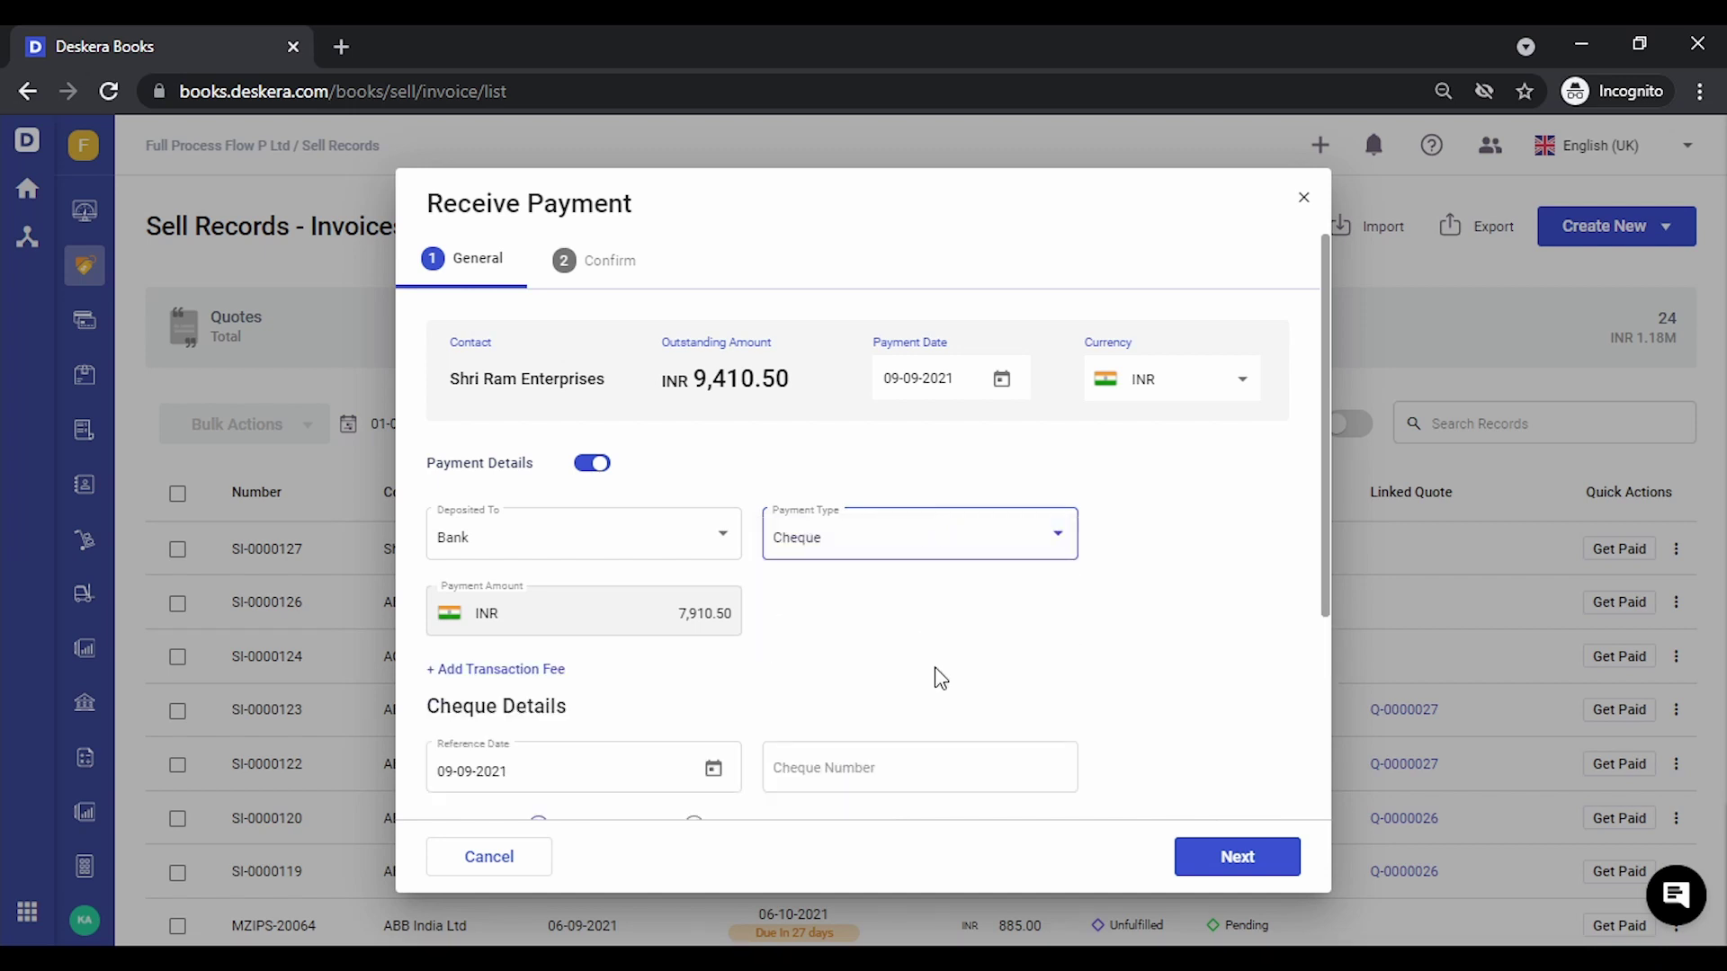
scroll(938, 677, down, 3)
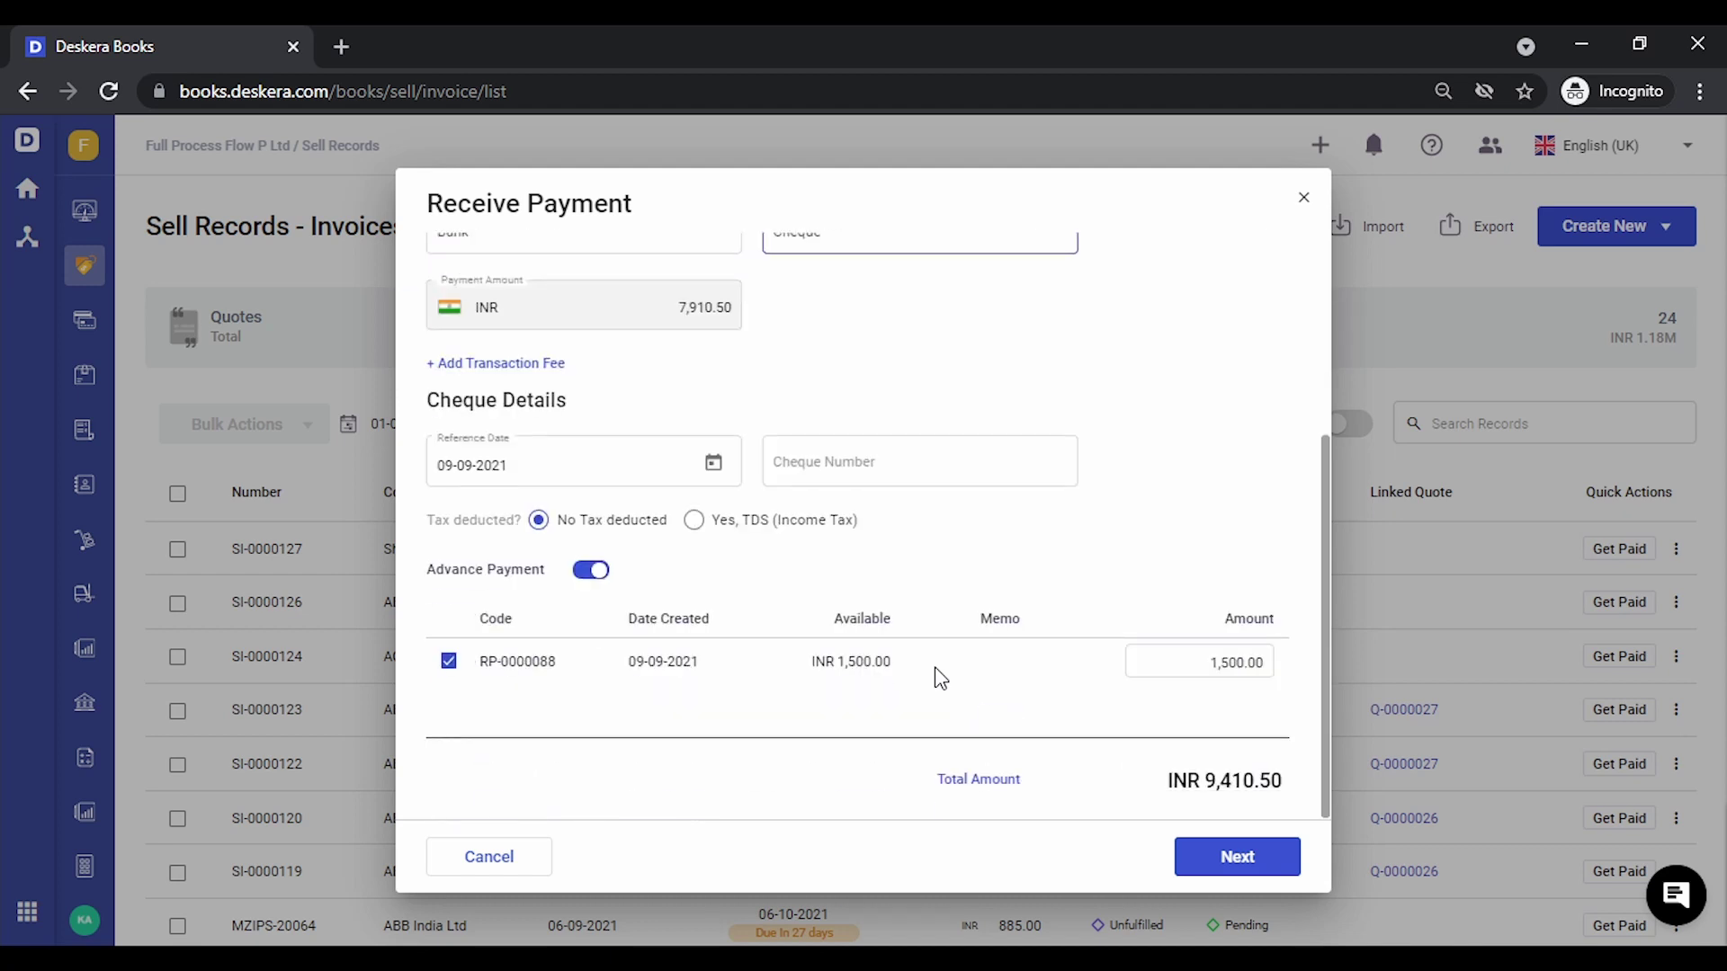
click(990, 468)
text(0)
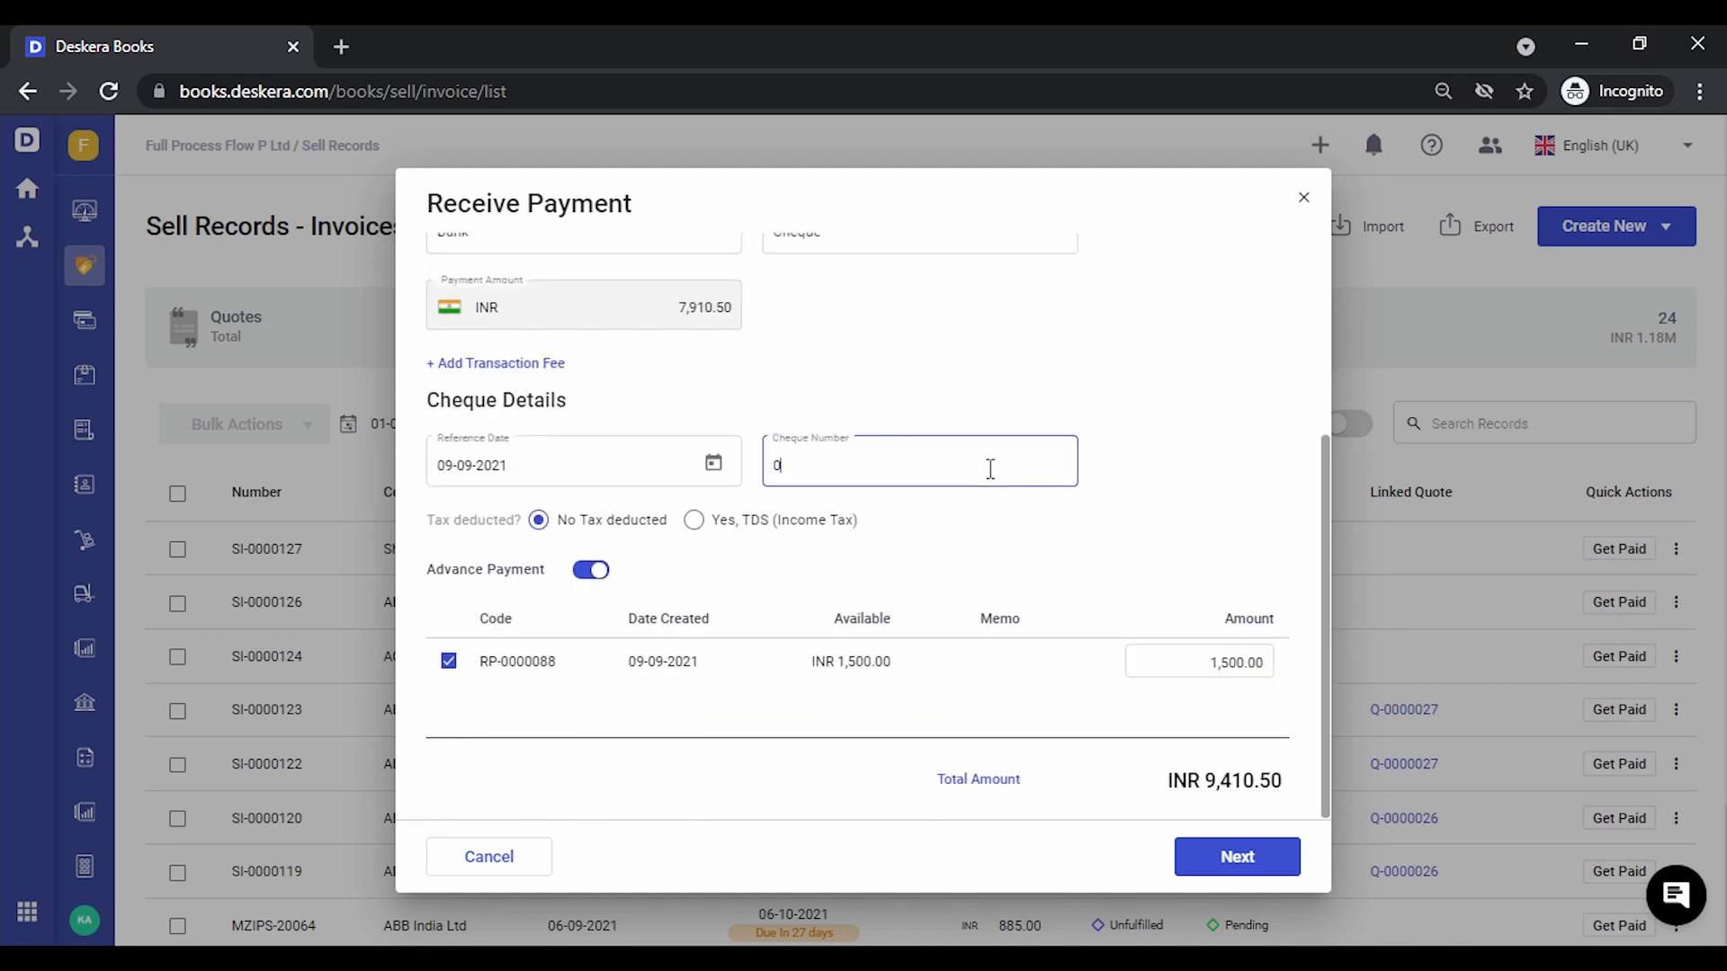
text(00058)
Review and confirm the 7,910.50 cheque payment, then close the payment received record
click(1202, 865)
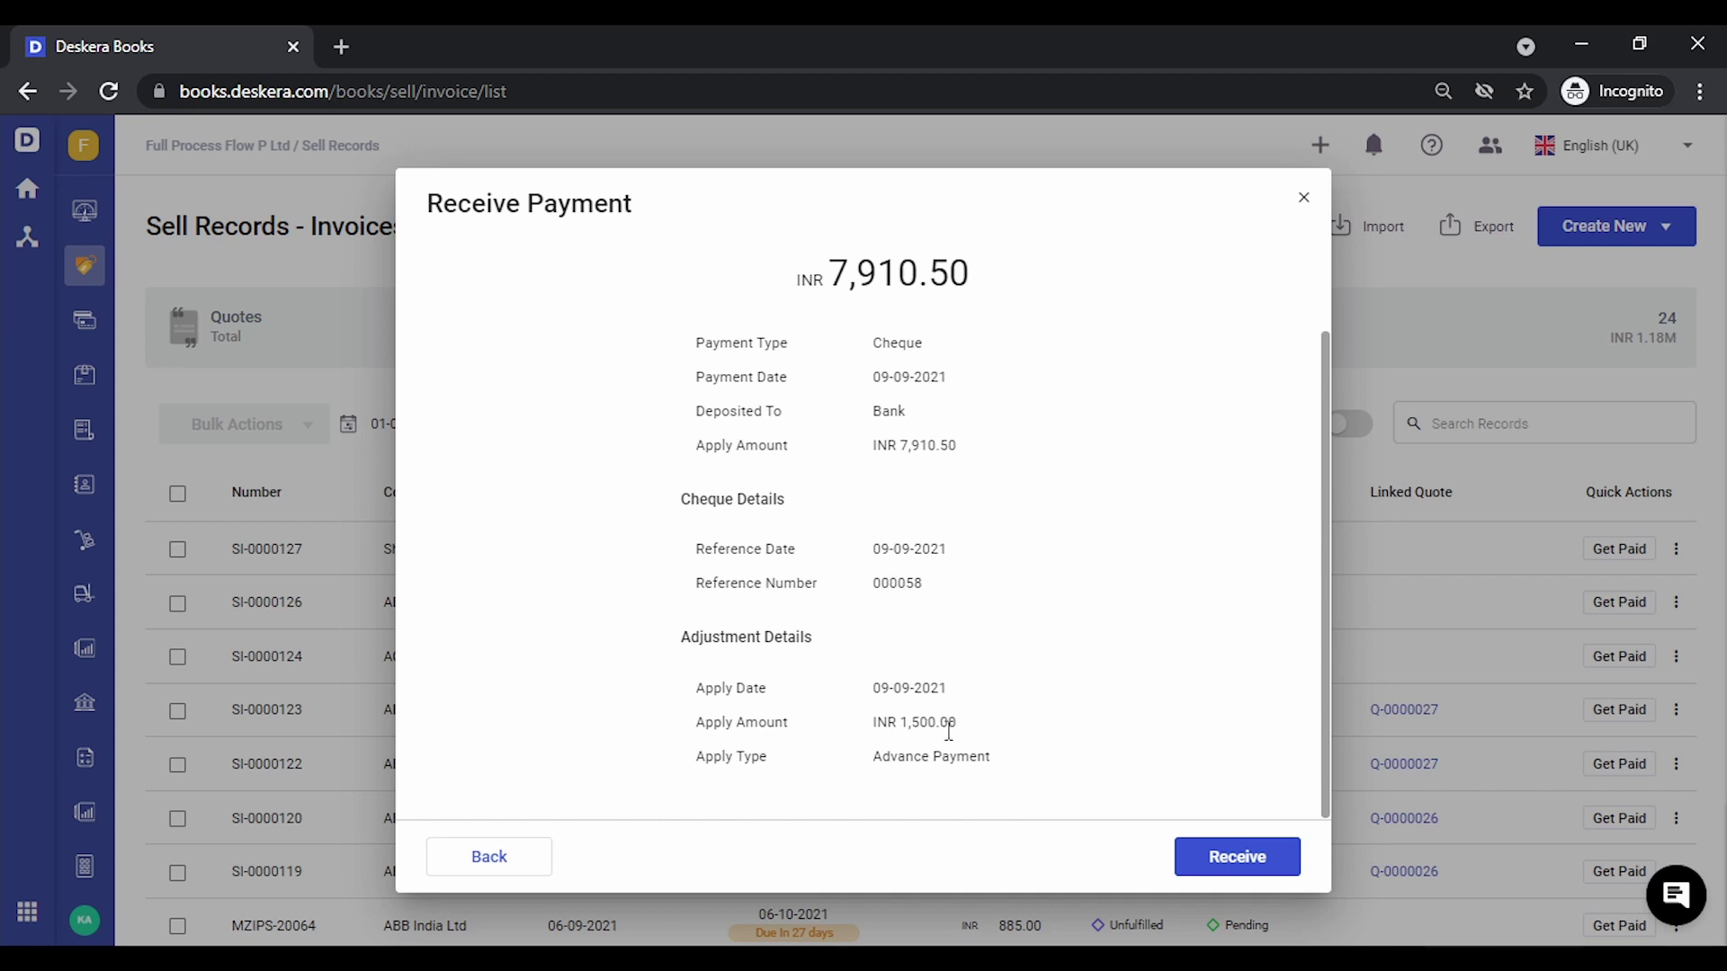
click(1230, 859)
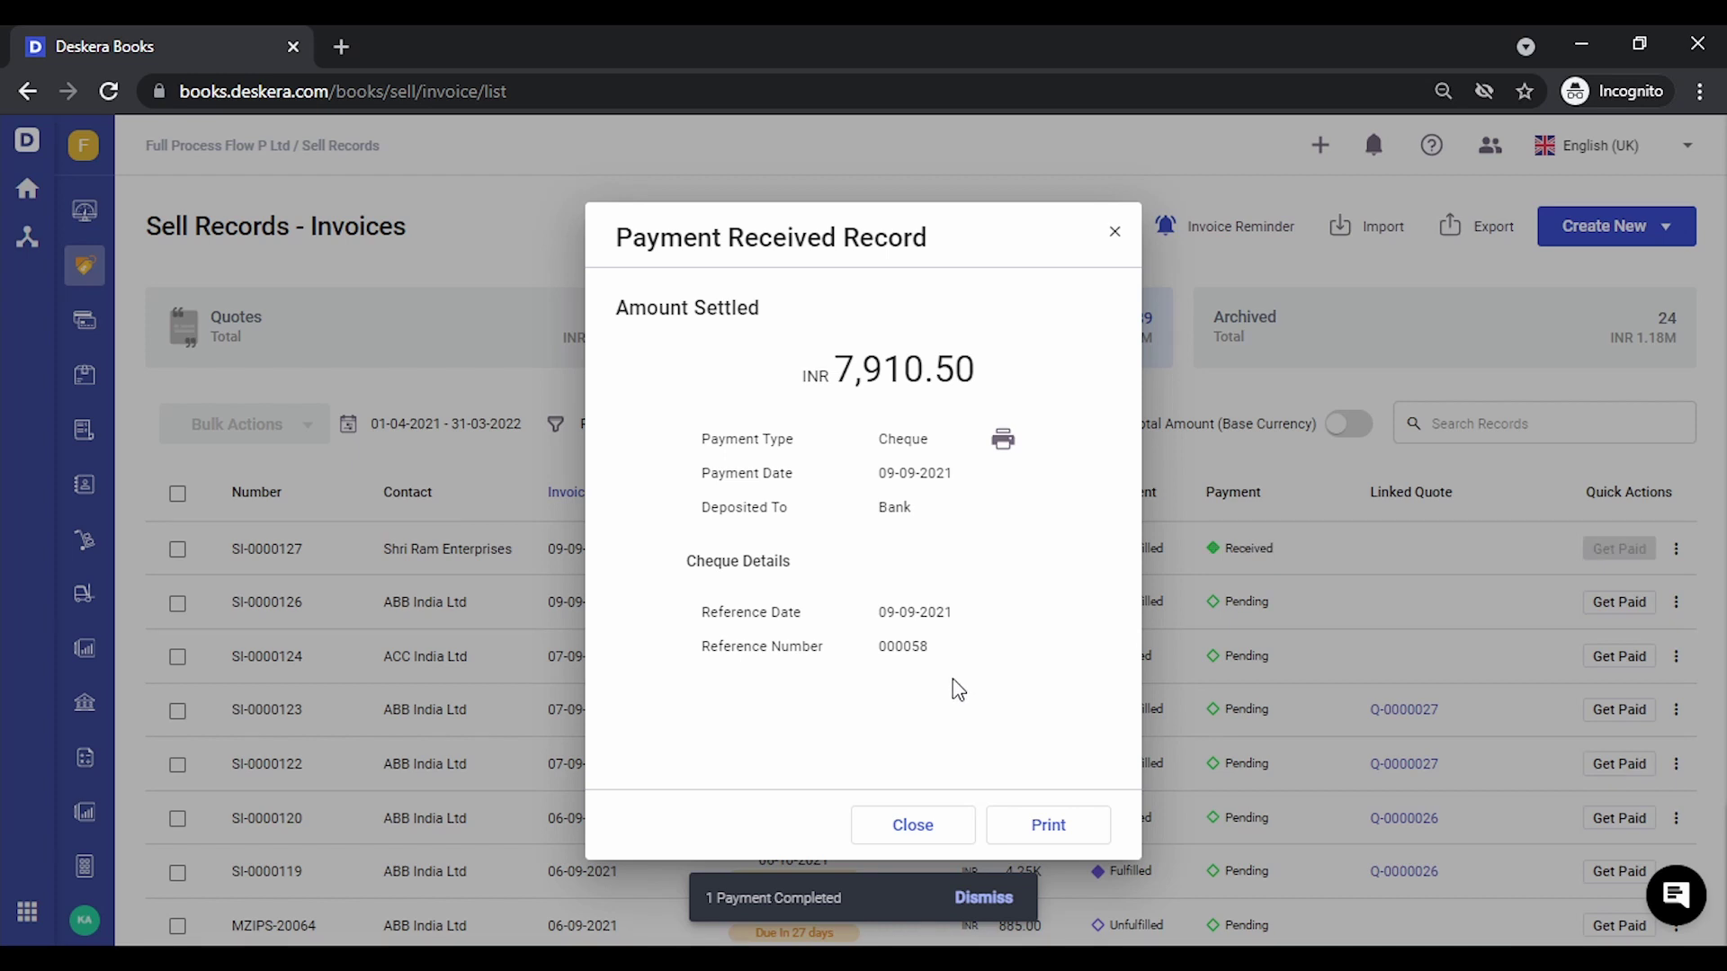
click(953, 828)
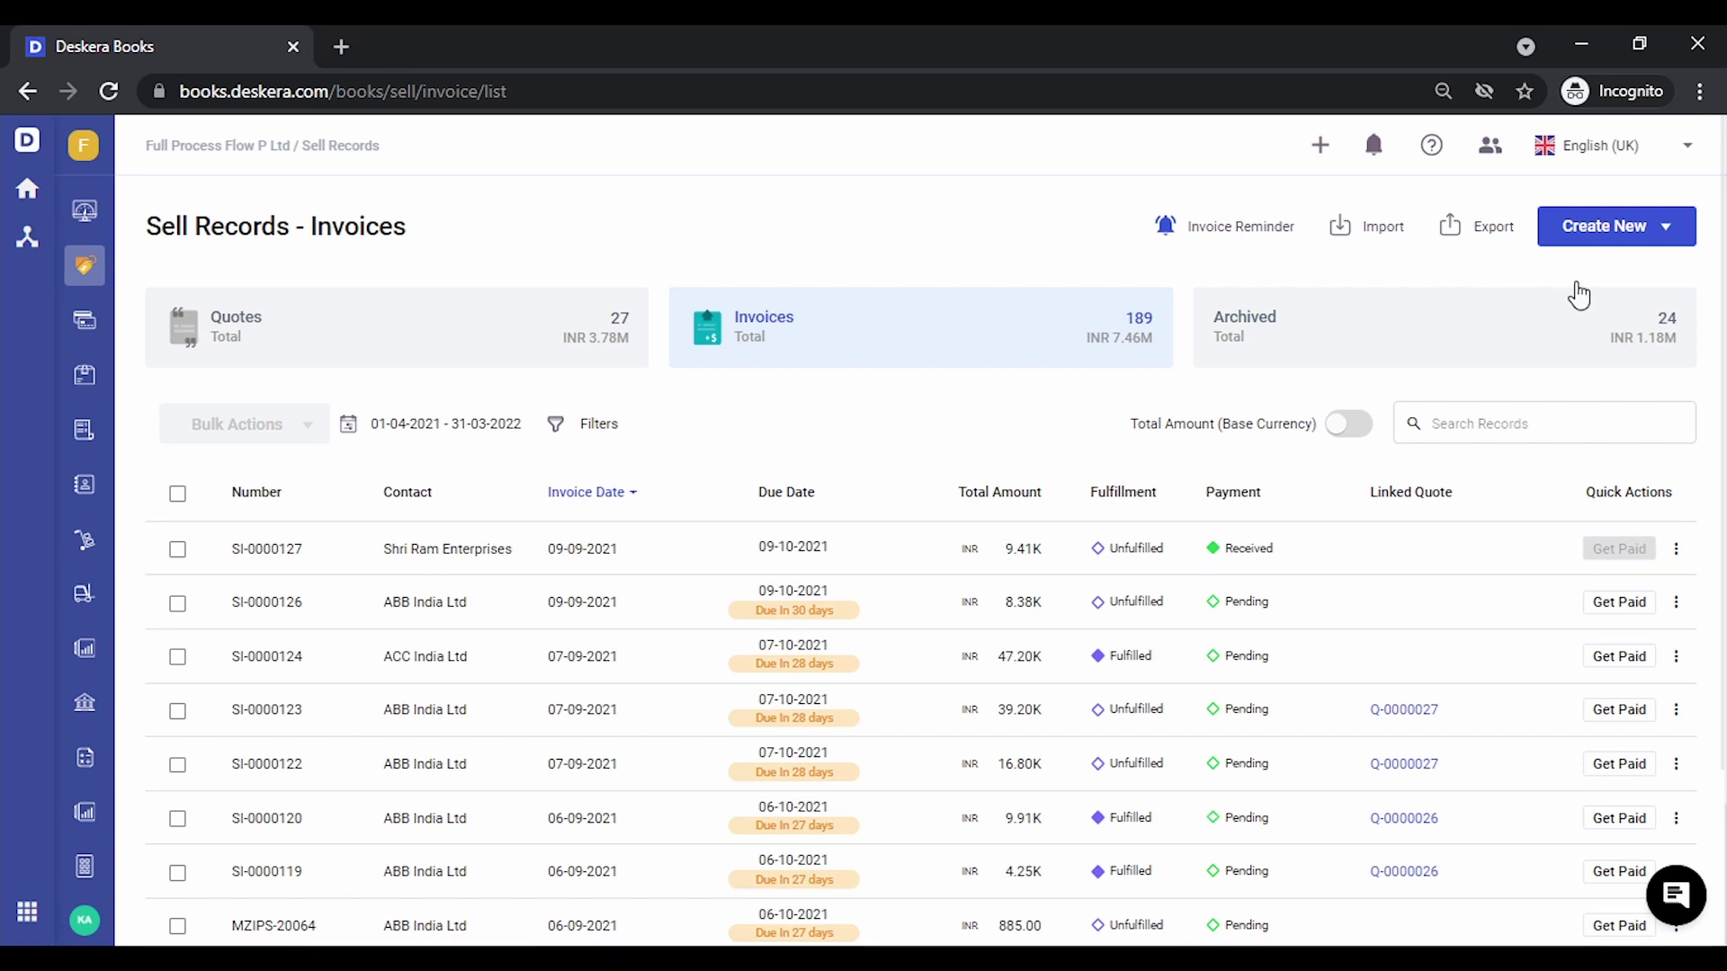
Start another new invoice for customer Shri Ram Enterprises
click(1665, 244)
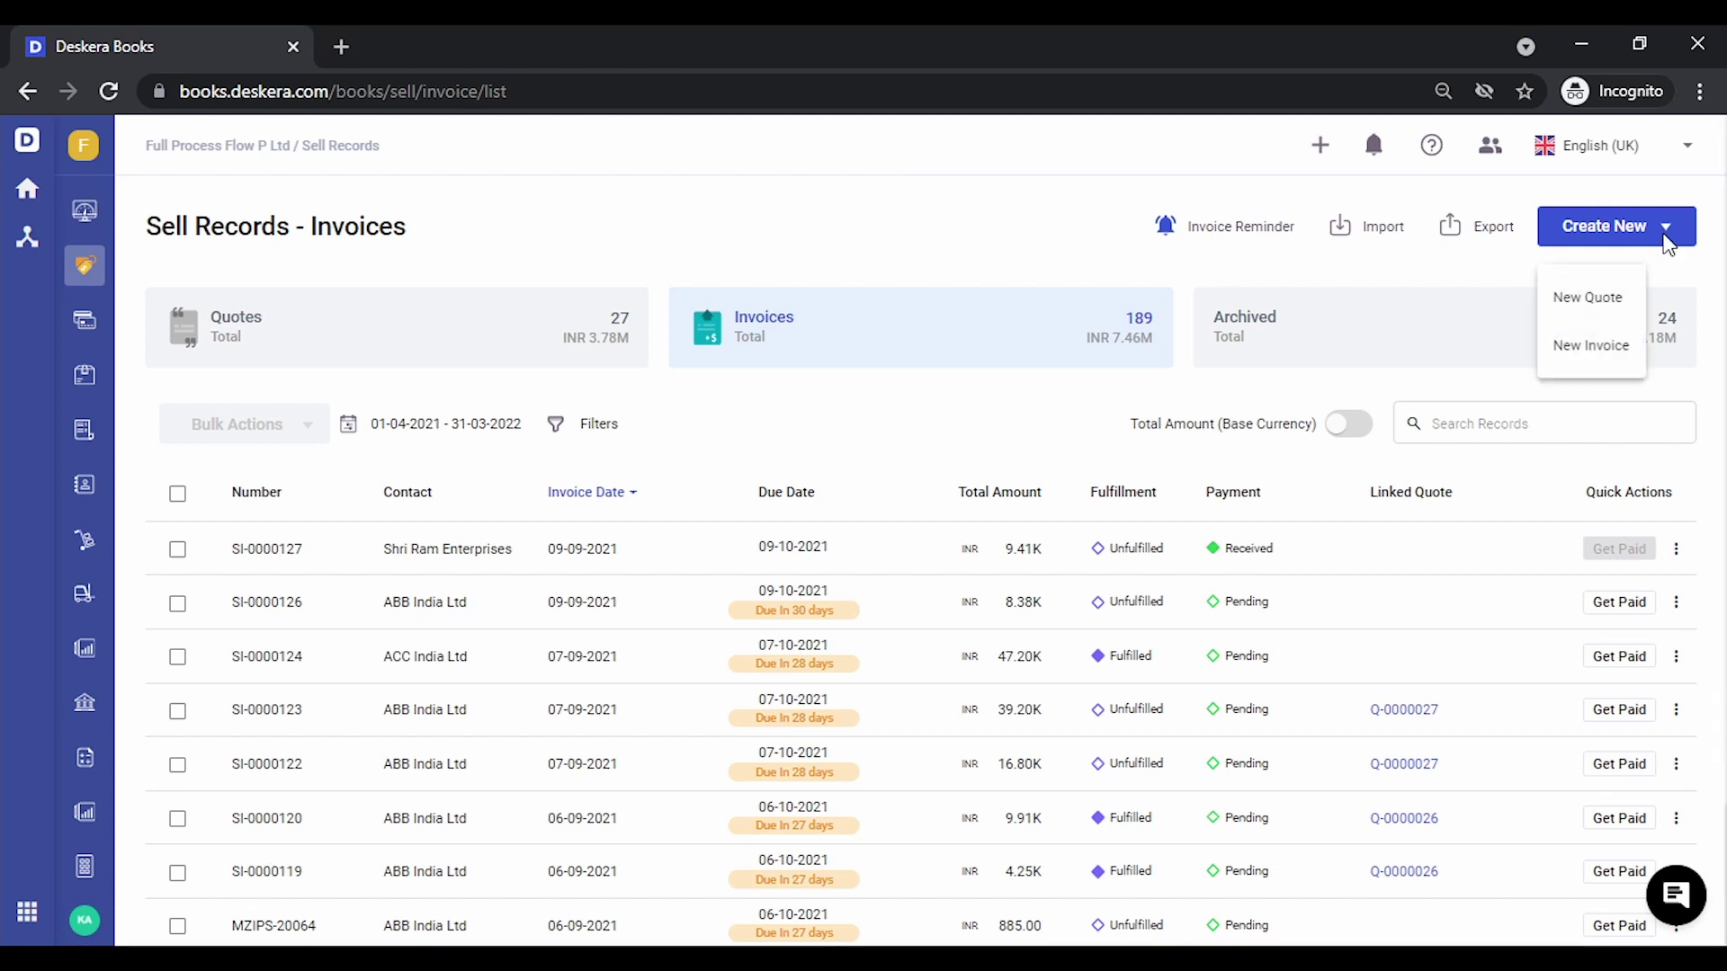
click(1590, 356)
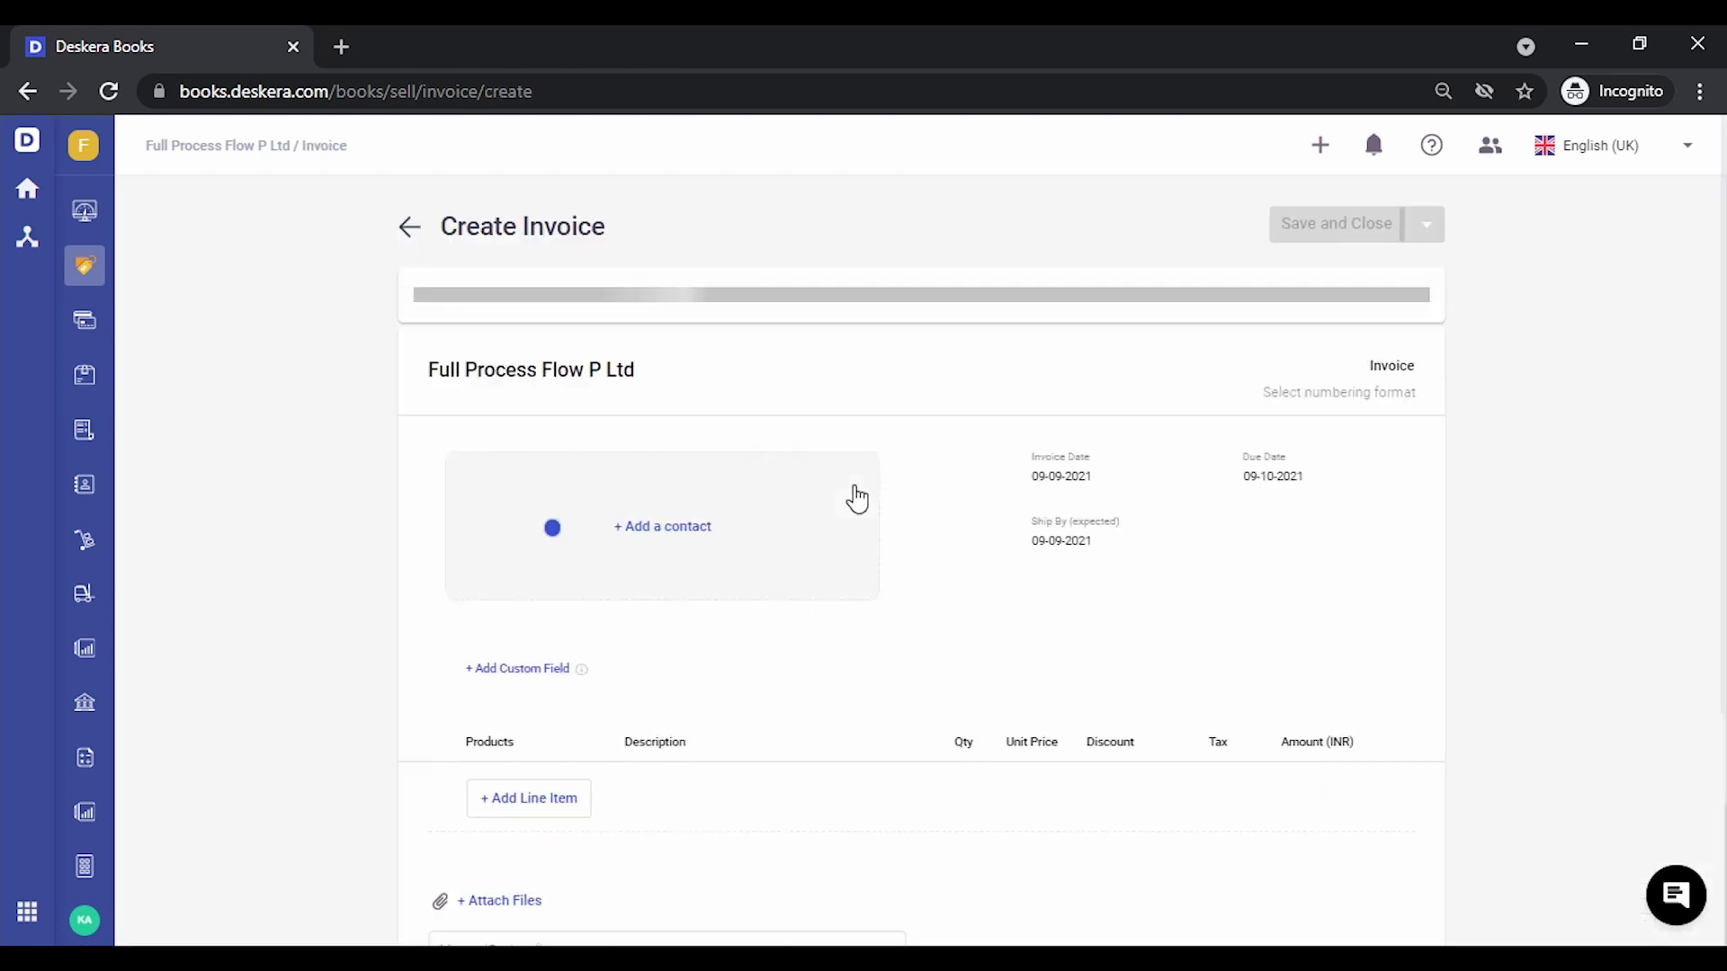
click(665, 526)
text(s)
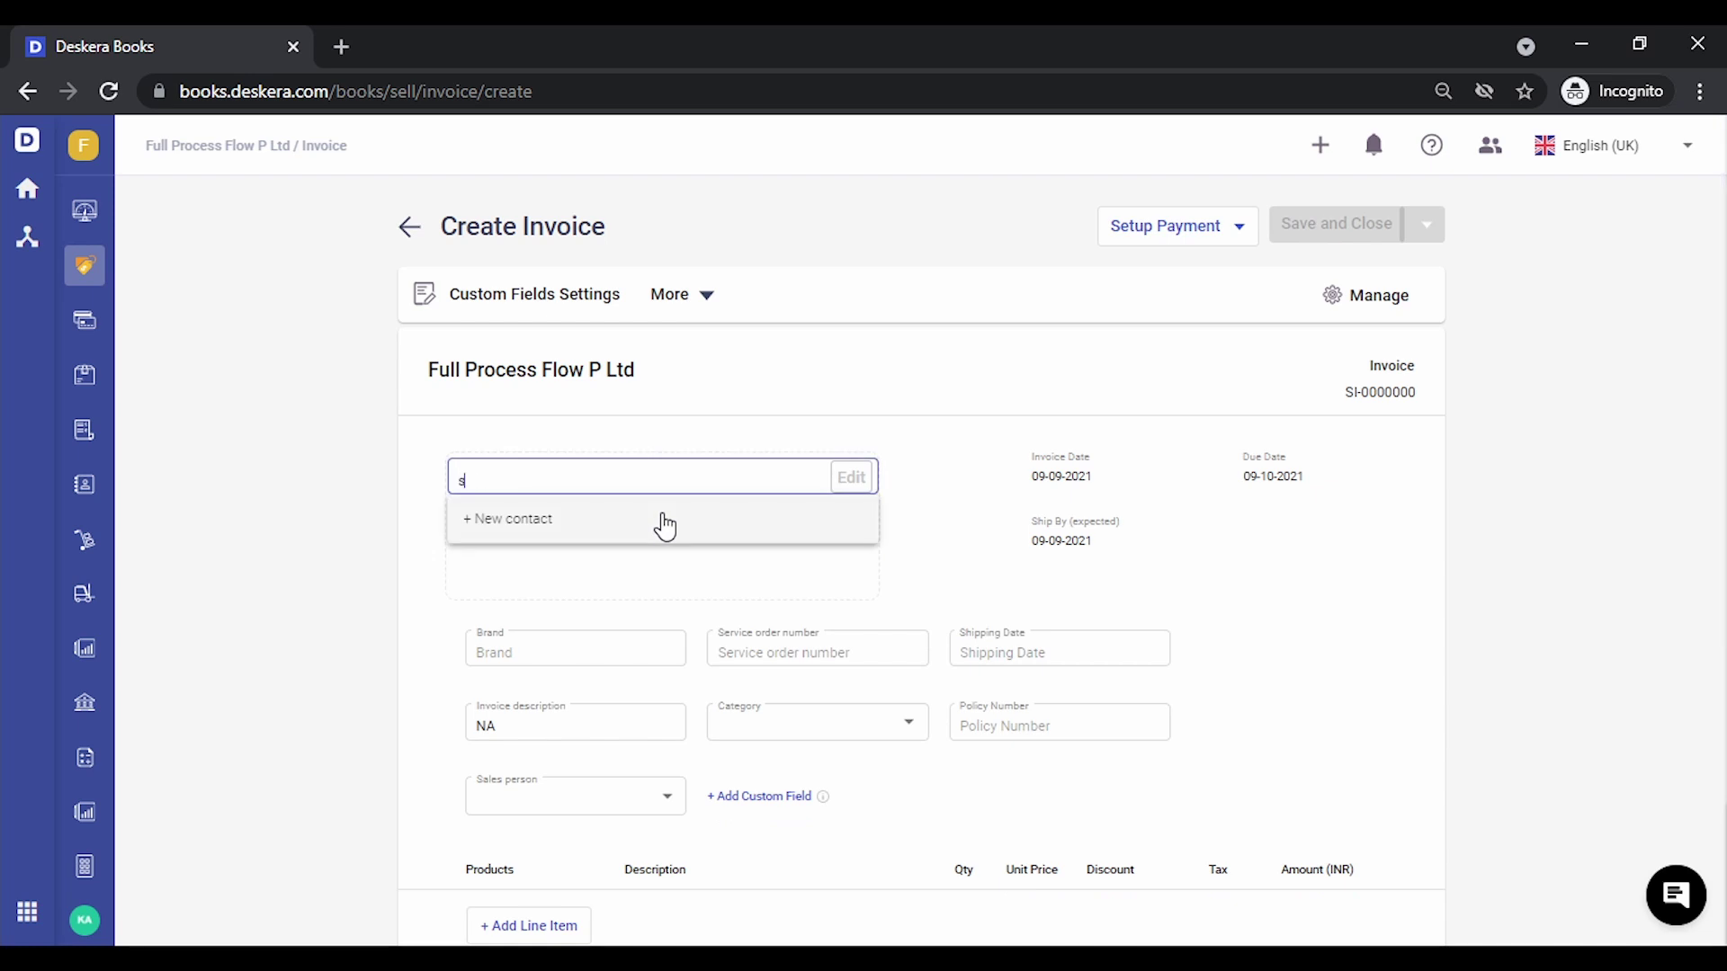
text(hri)
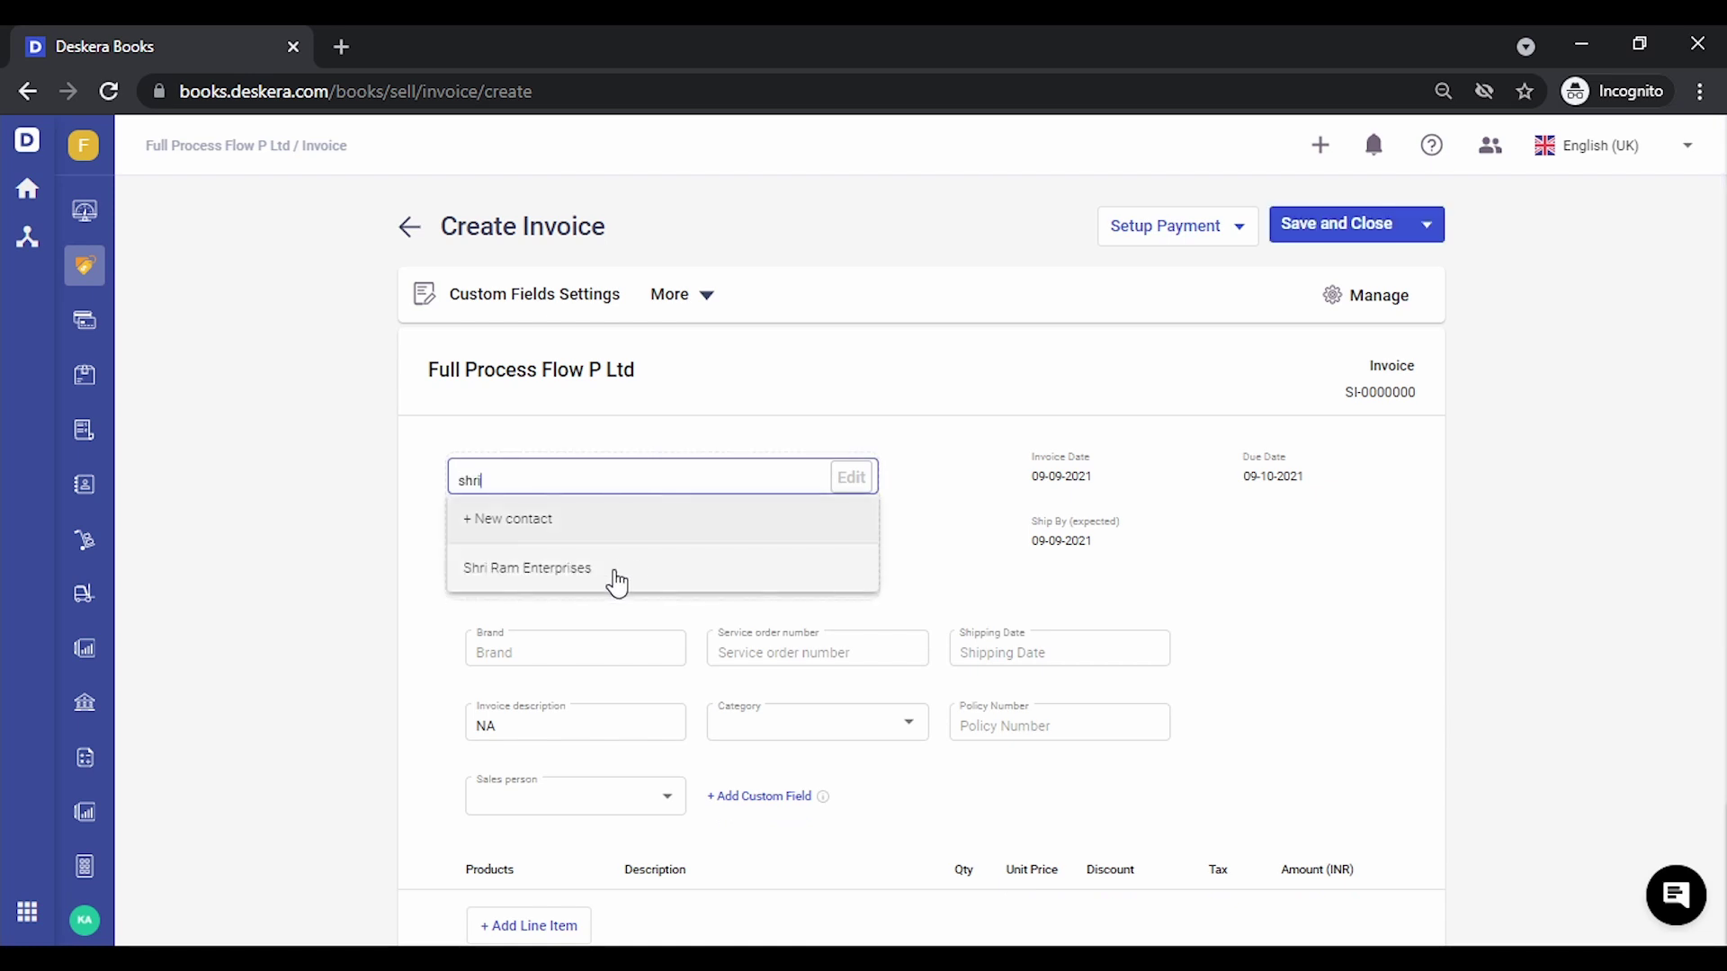
click(608, 582)
Add Implementation Services at unit price 50,000 and save the invoice as SI-0000128
scroll(347, 636, down, 3)
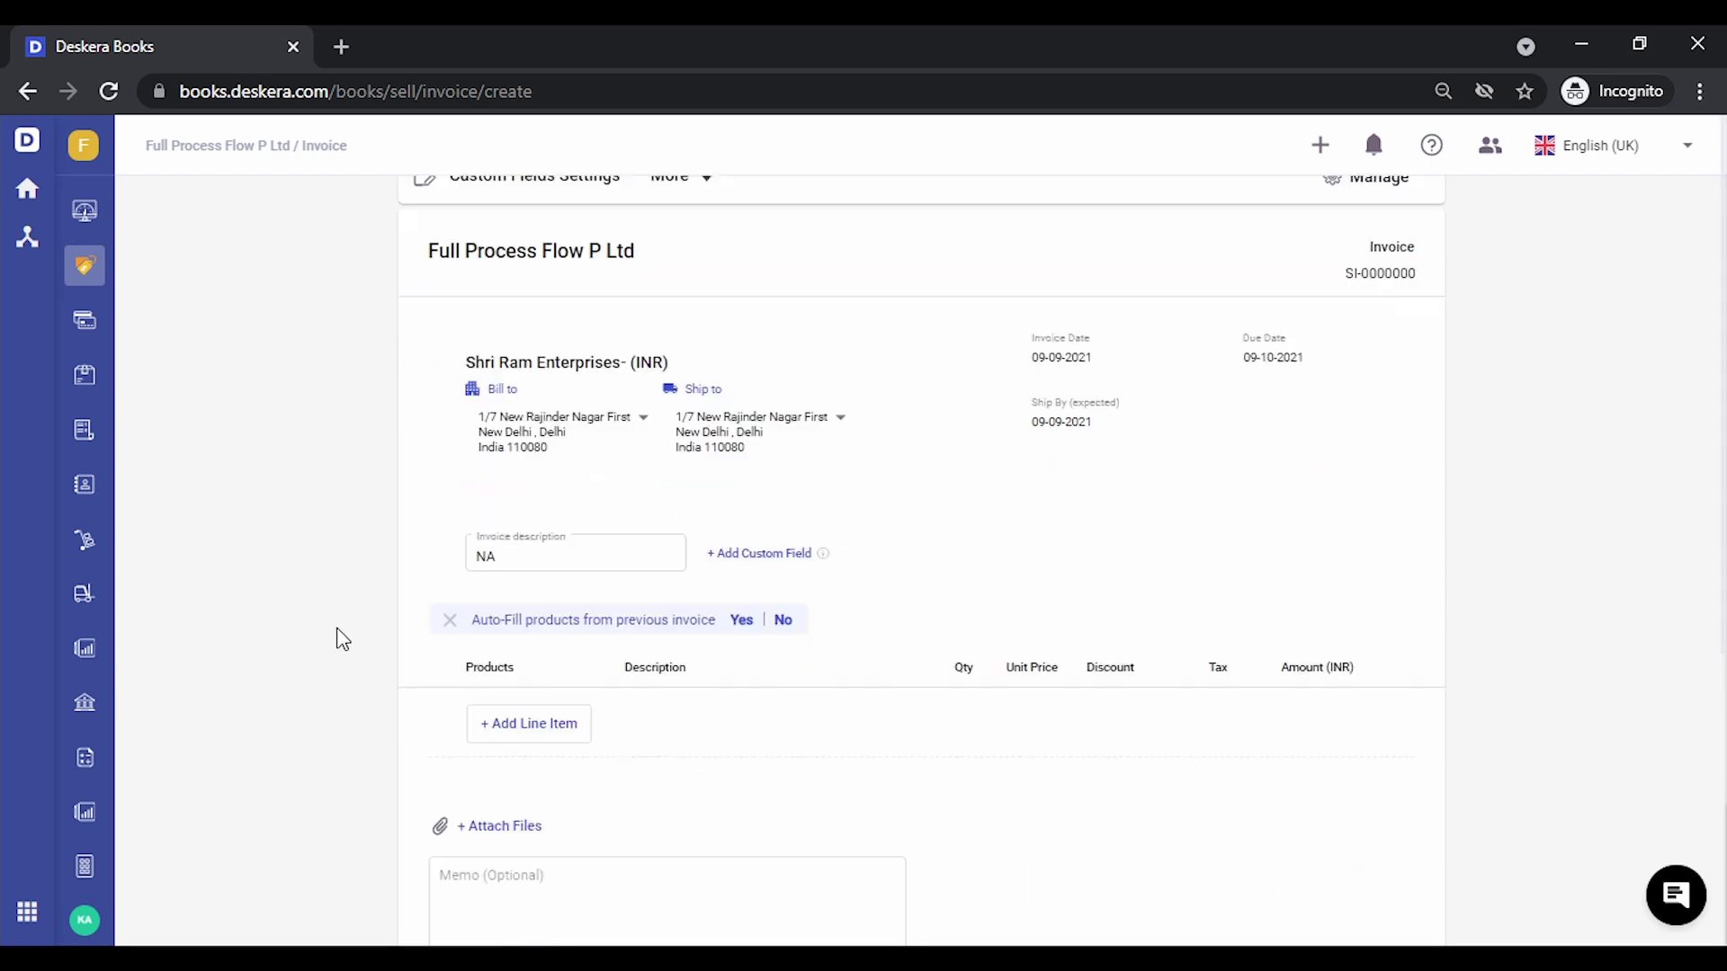
click(544, 593)
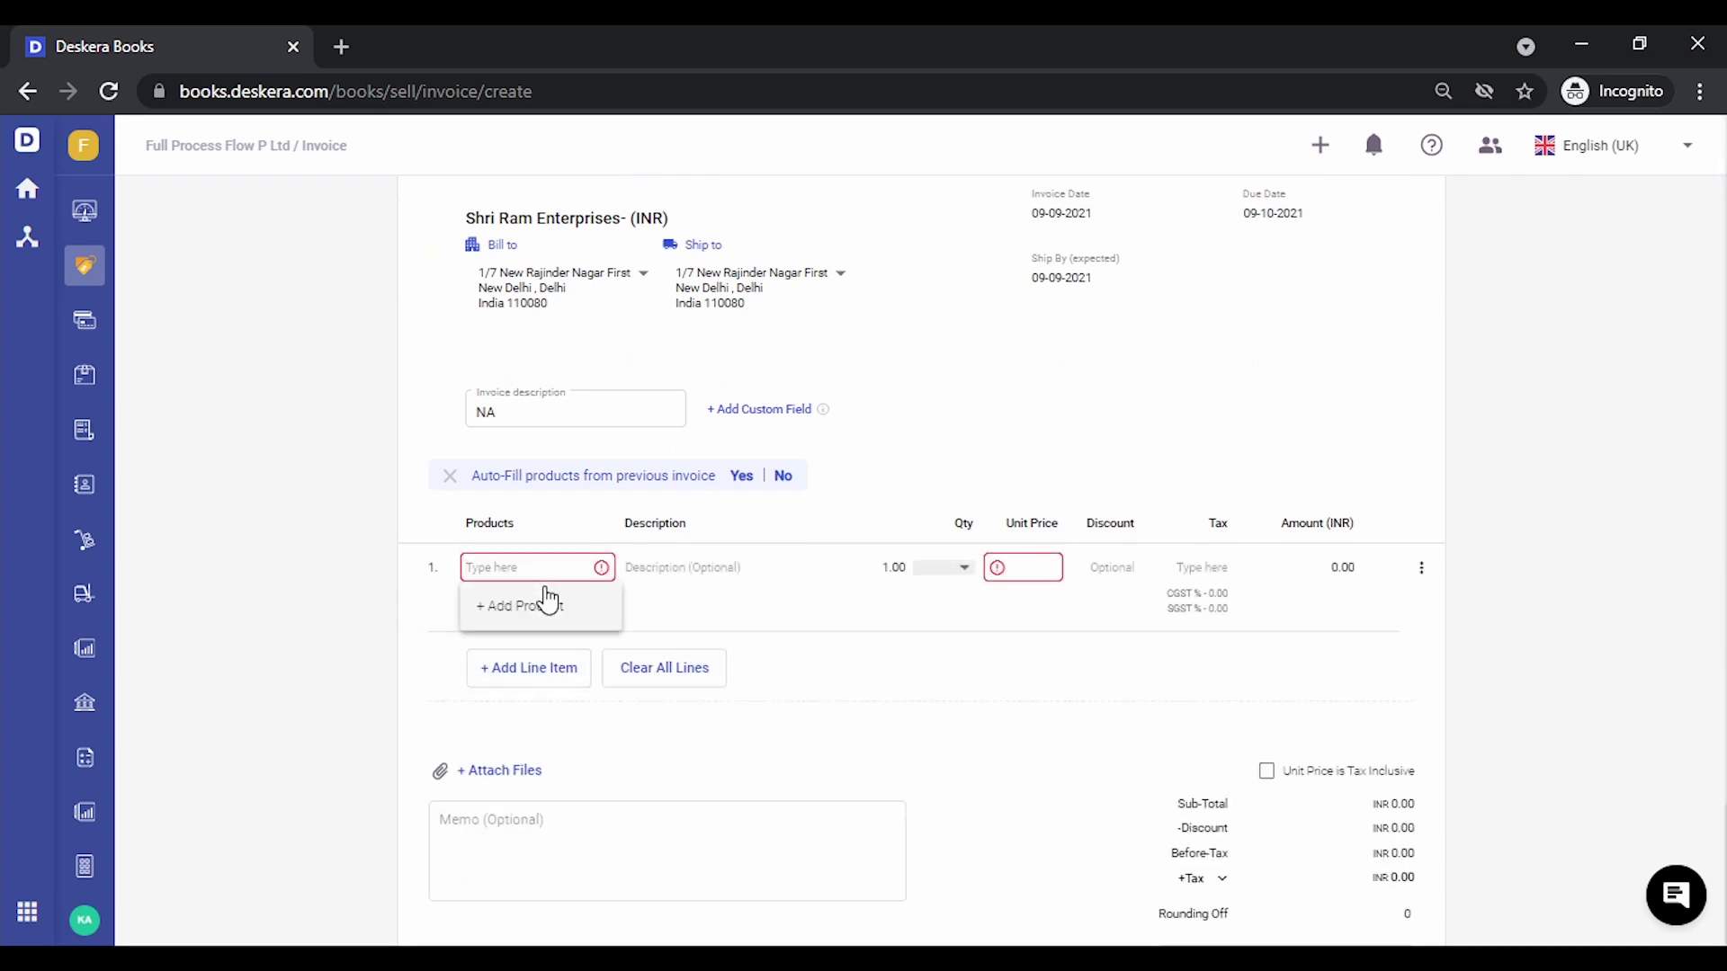
text(serv)
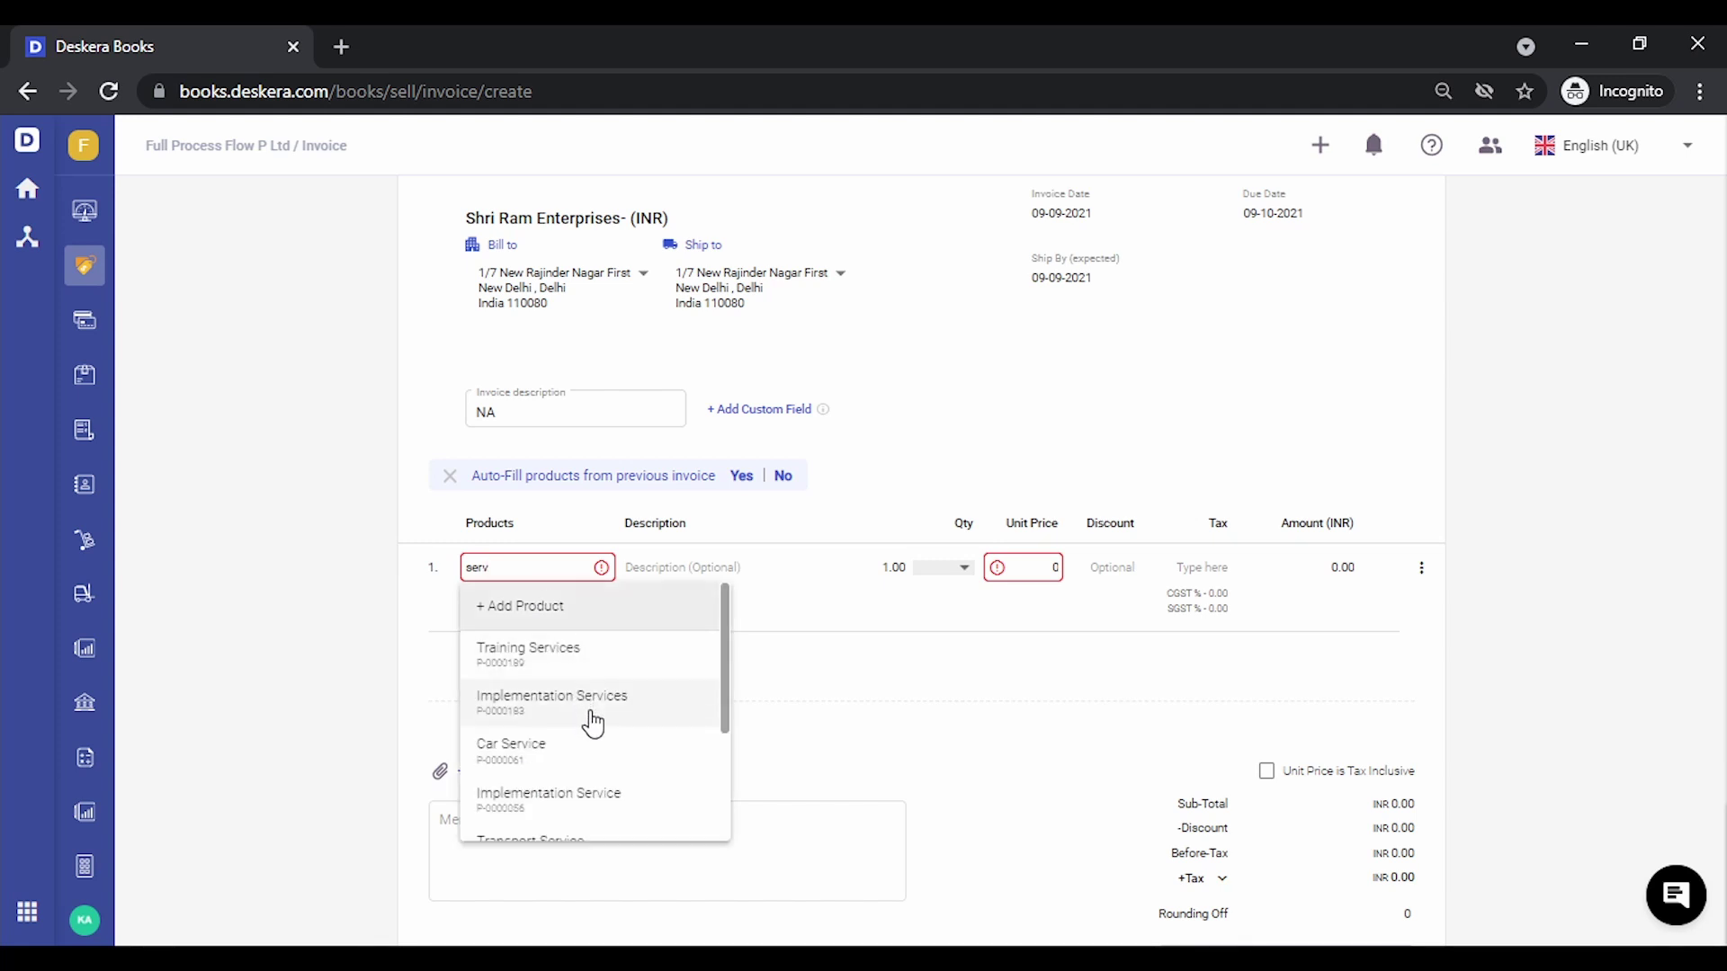
click(594, 710)
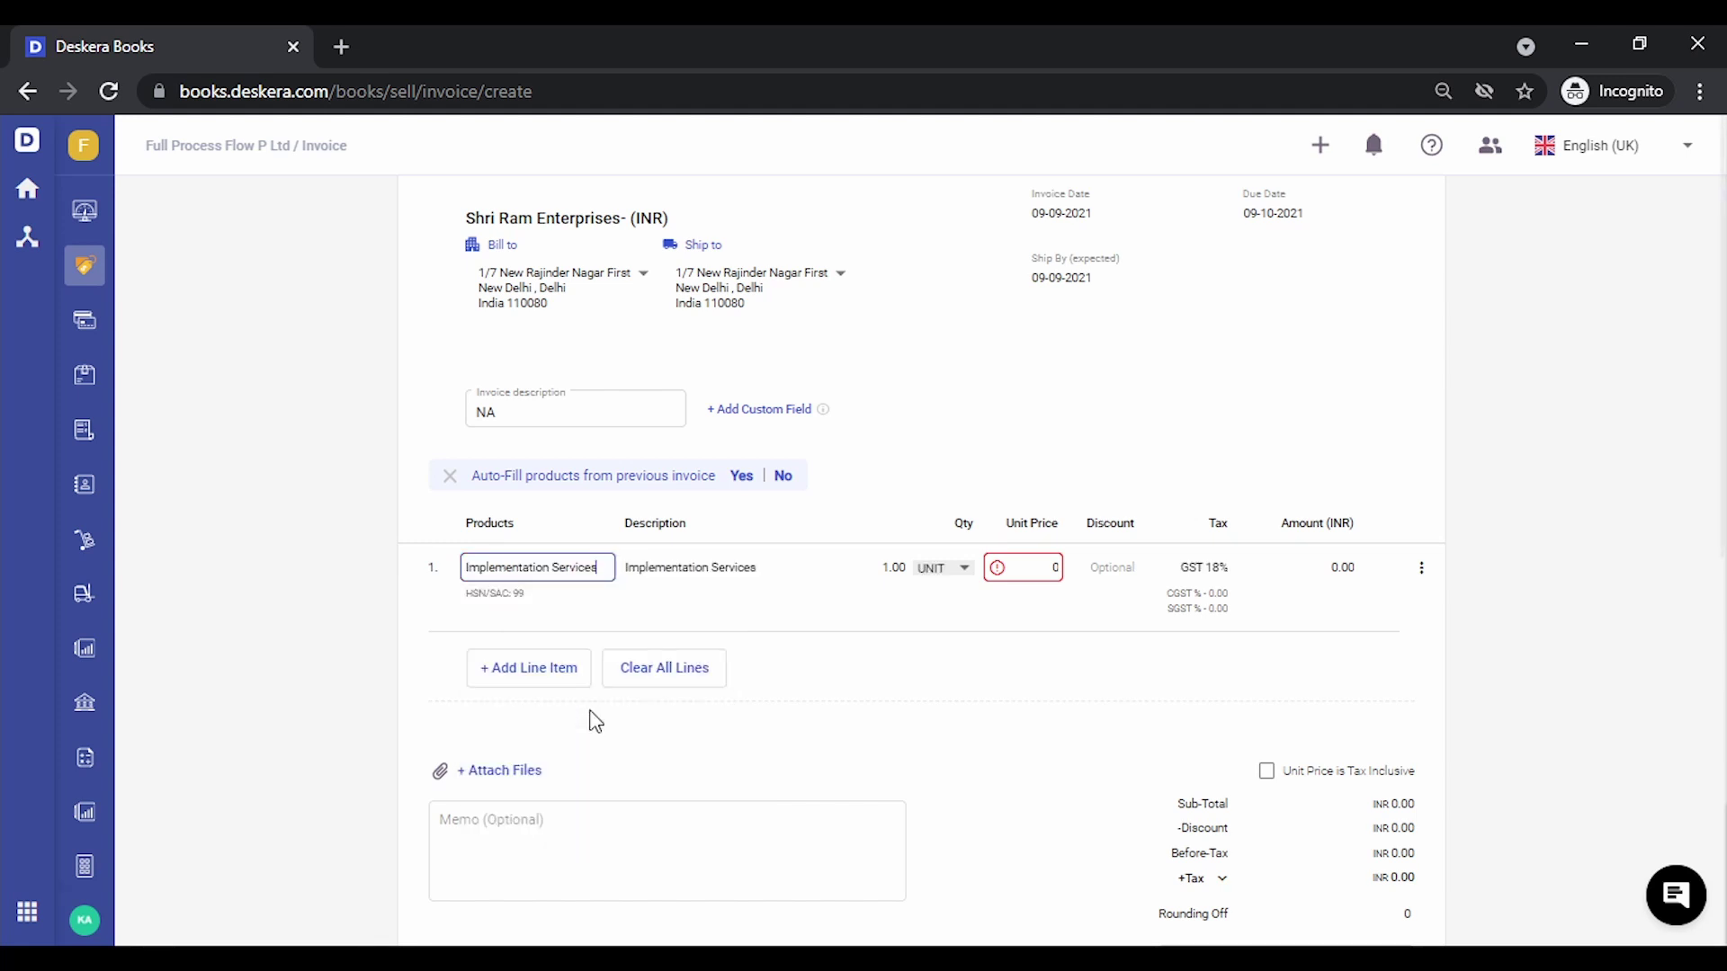
click(1054, 566)
text(50000)
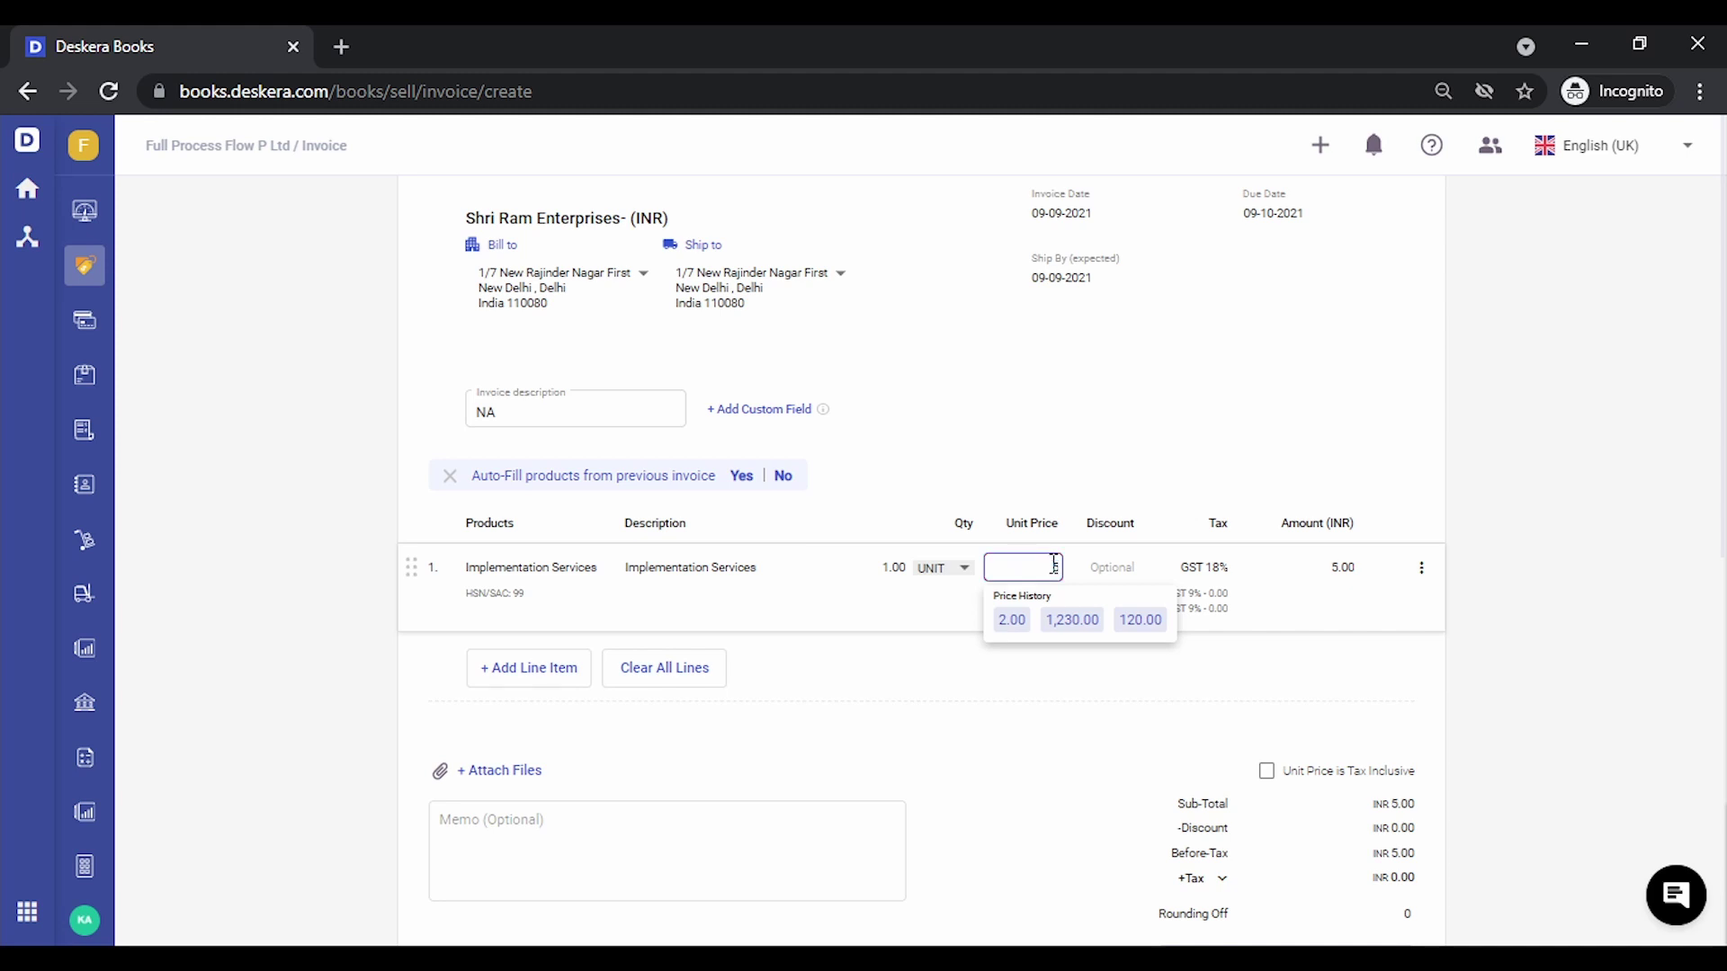
click(1505, 474)
scroll(1505, 474, down, 2)
scroll(1505, 474, up, 1)
scroll(1504, 471, up, 4)
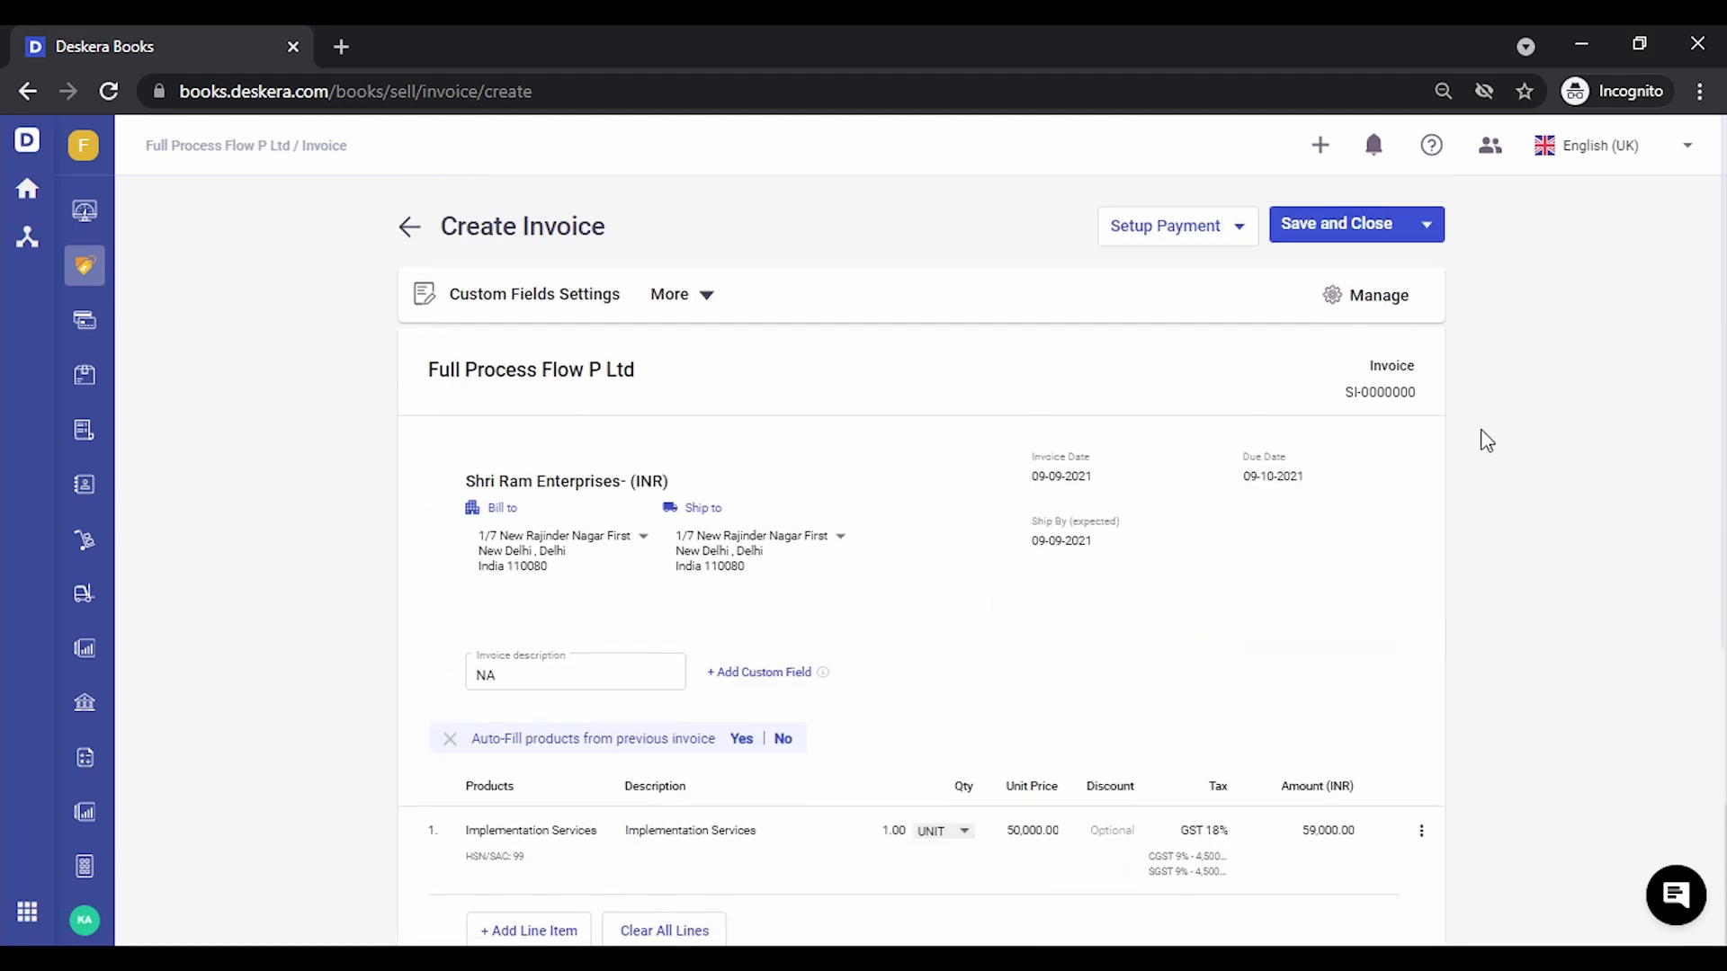
click(1334, 227)
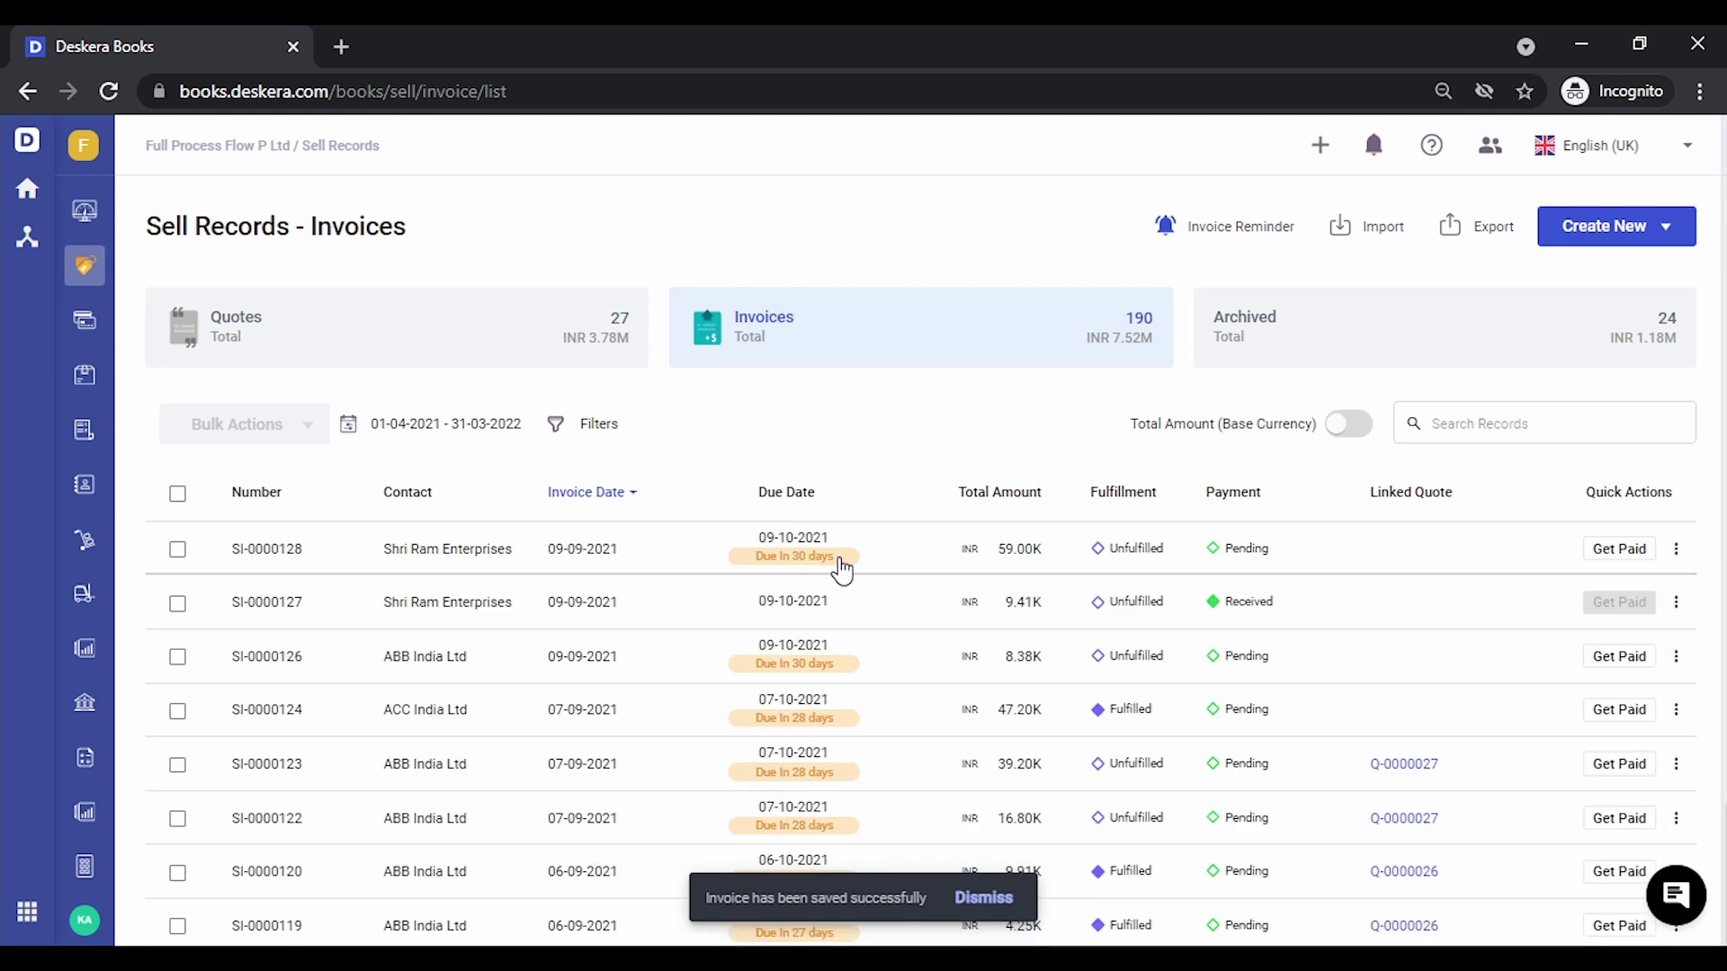
Start a new credit note for Shri Ram Enterprises from Accounting's credit notes list
click(85, 220)
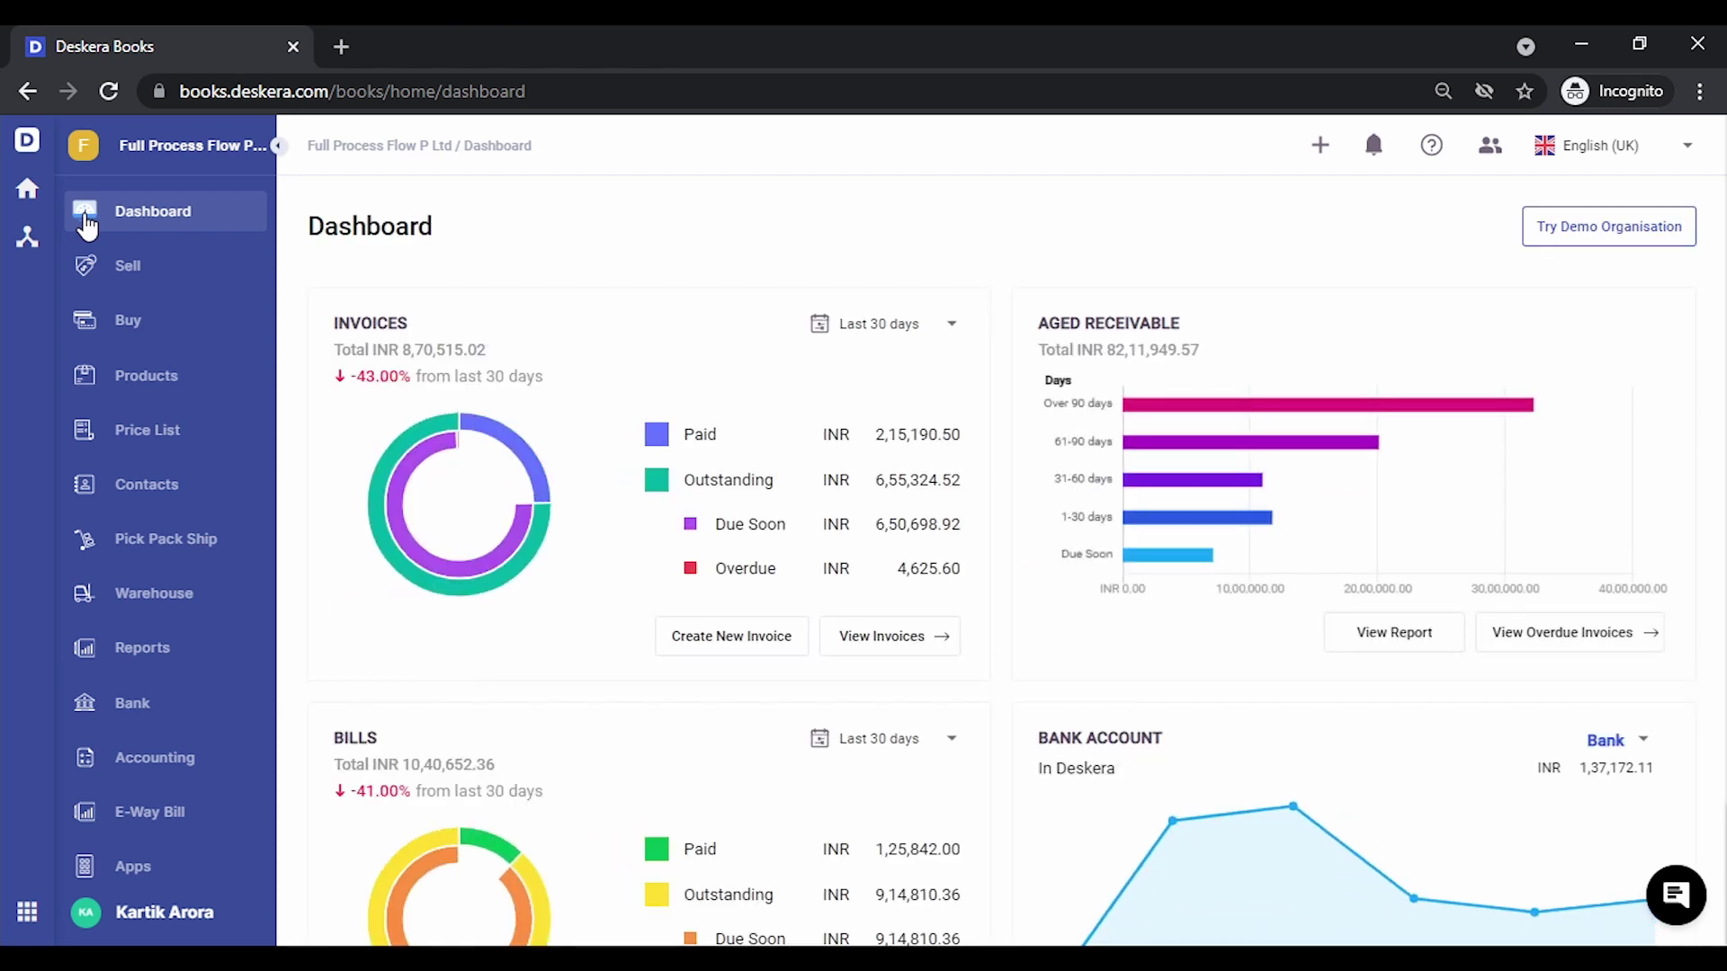
click(187, 775)
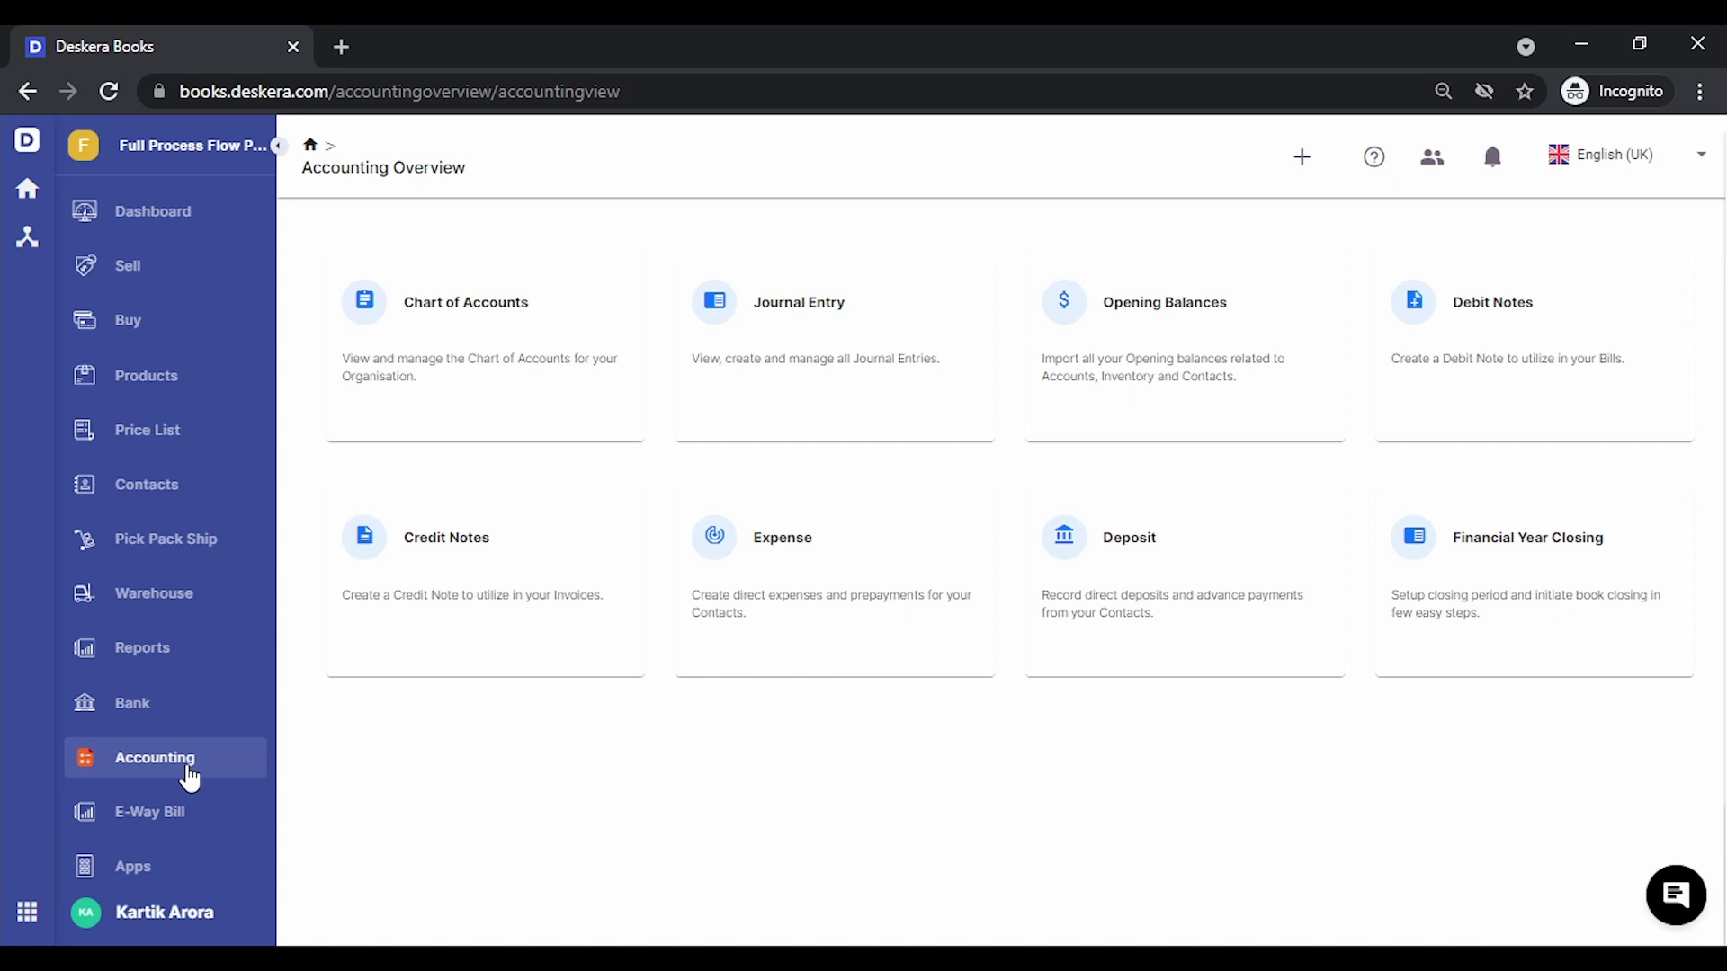
click(509, 601)
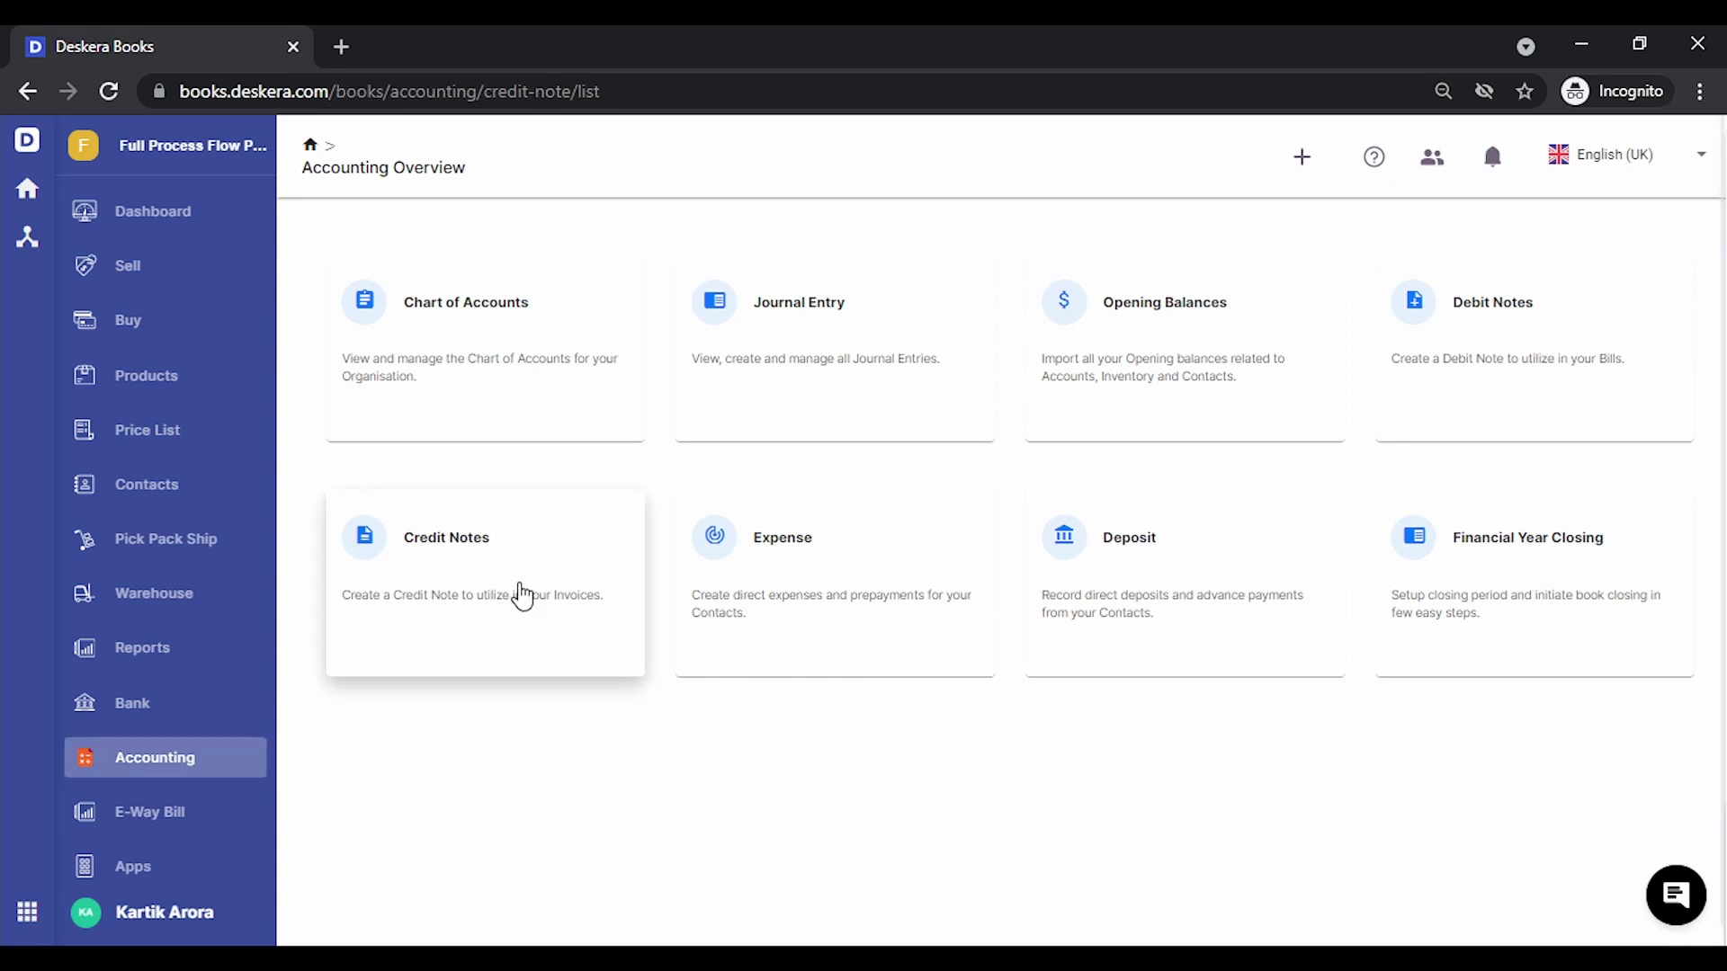
click(1651, 235)
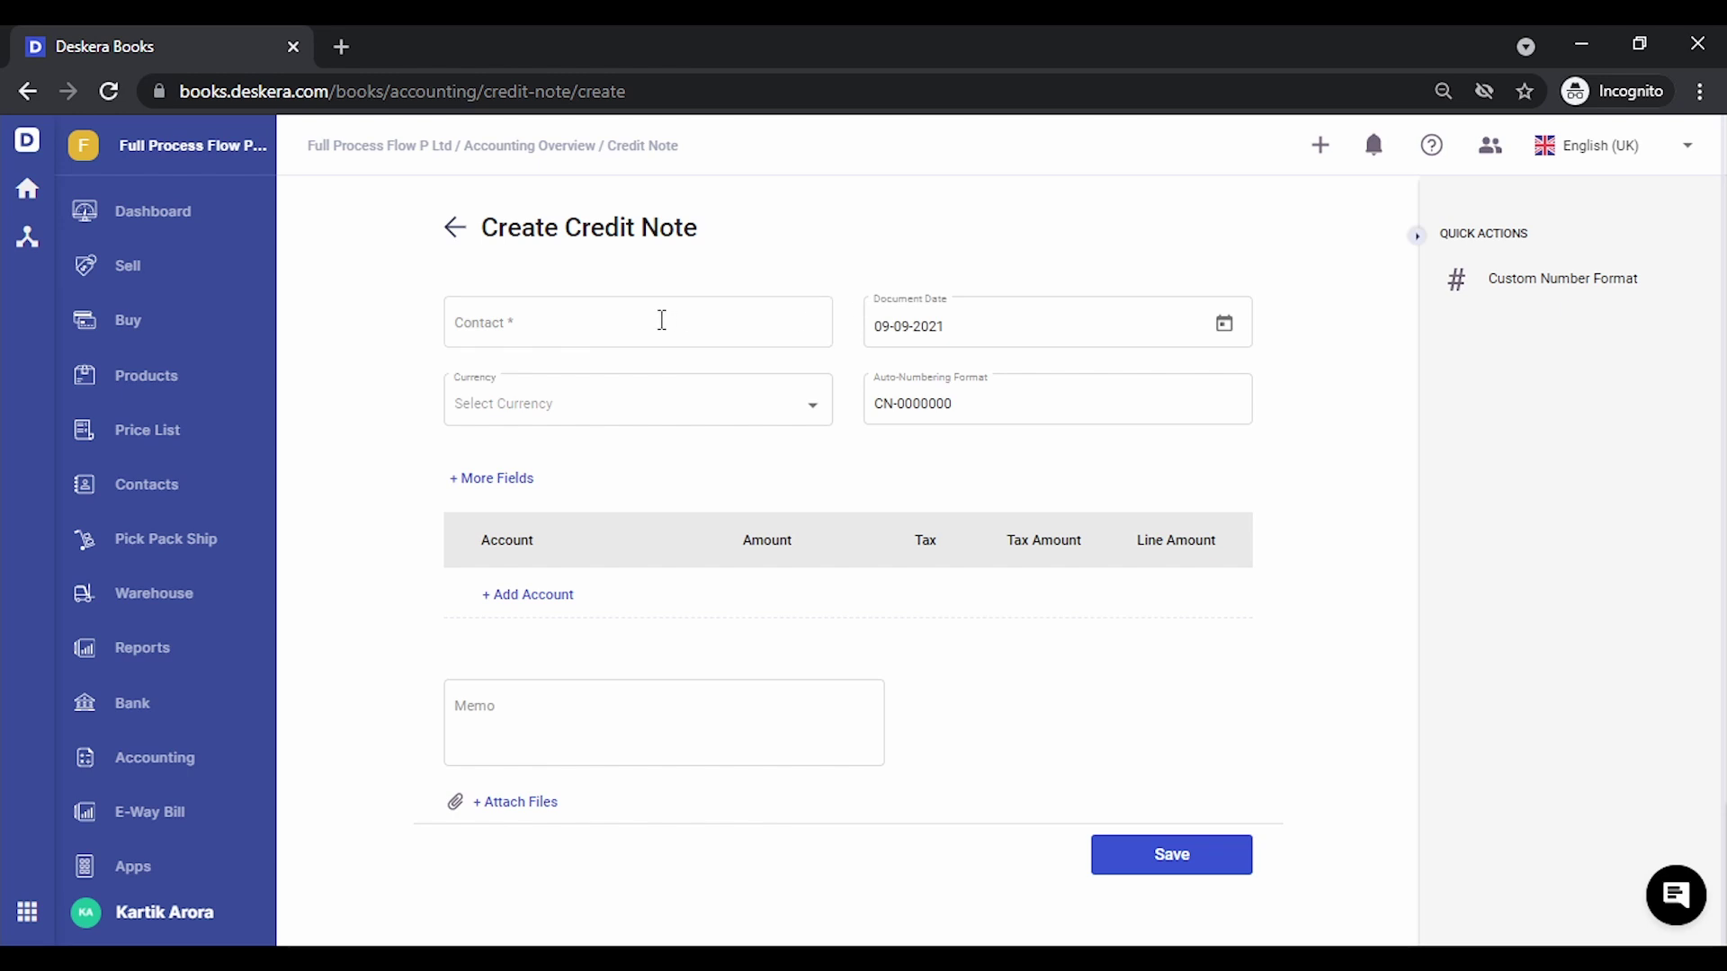
click(661, 320)
text(shri)
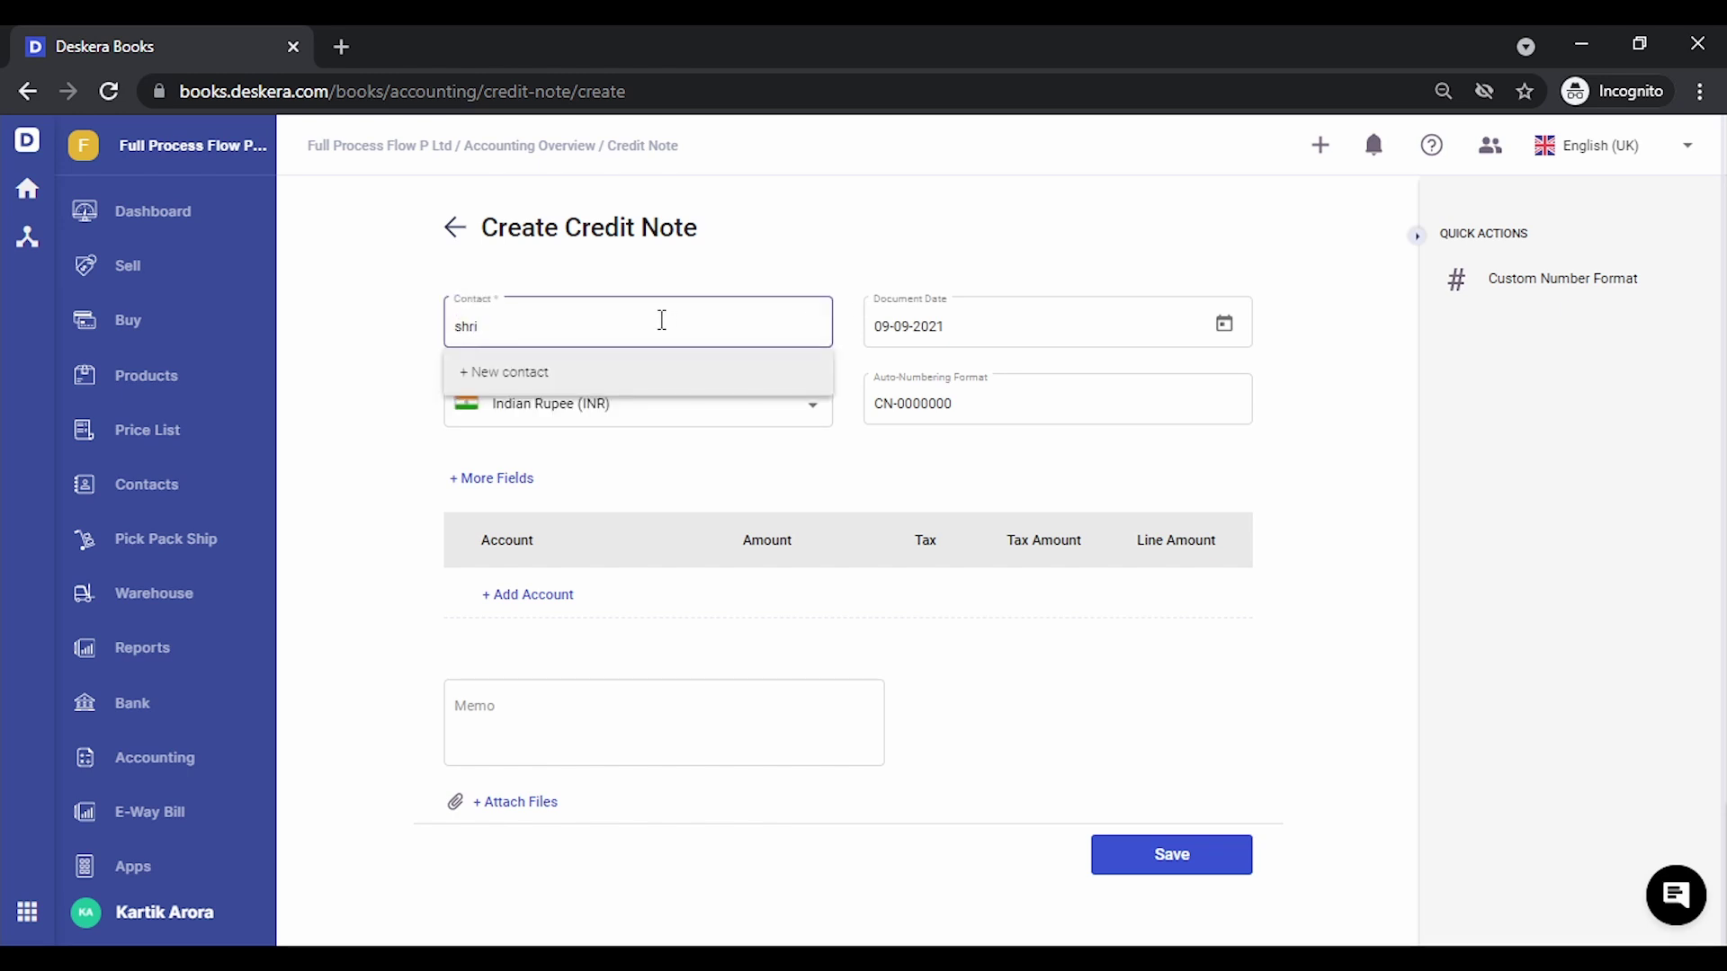
click(625, 428)
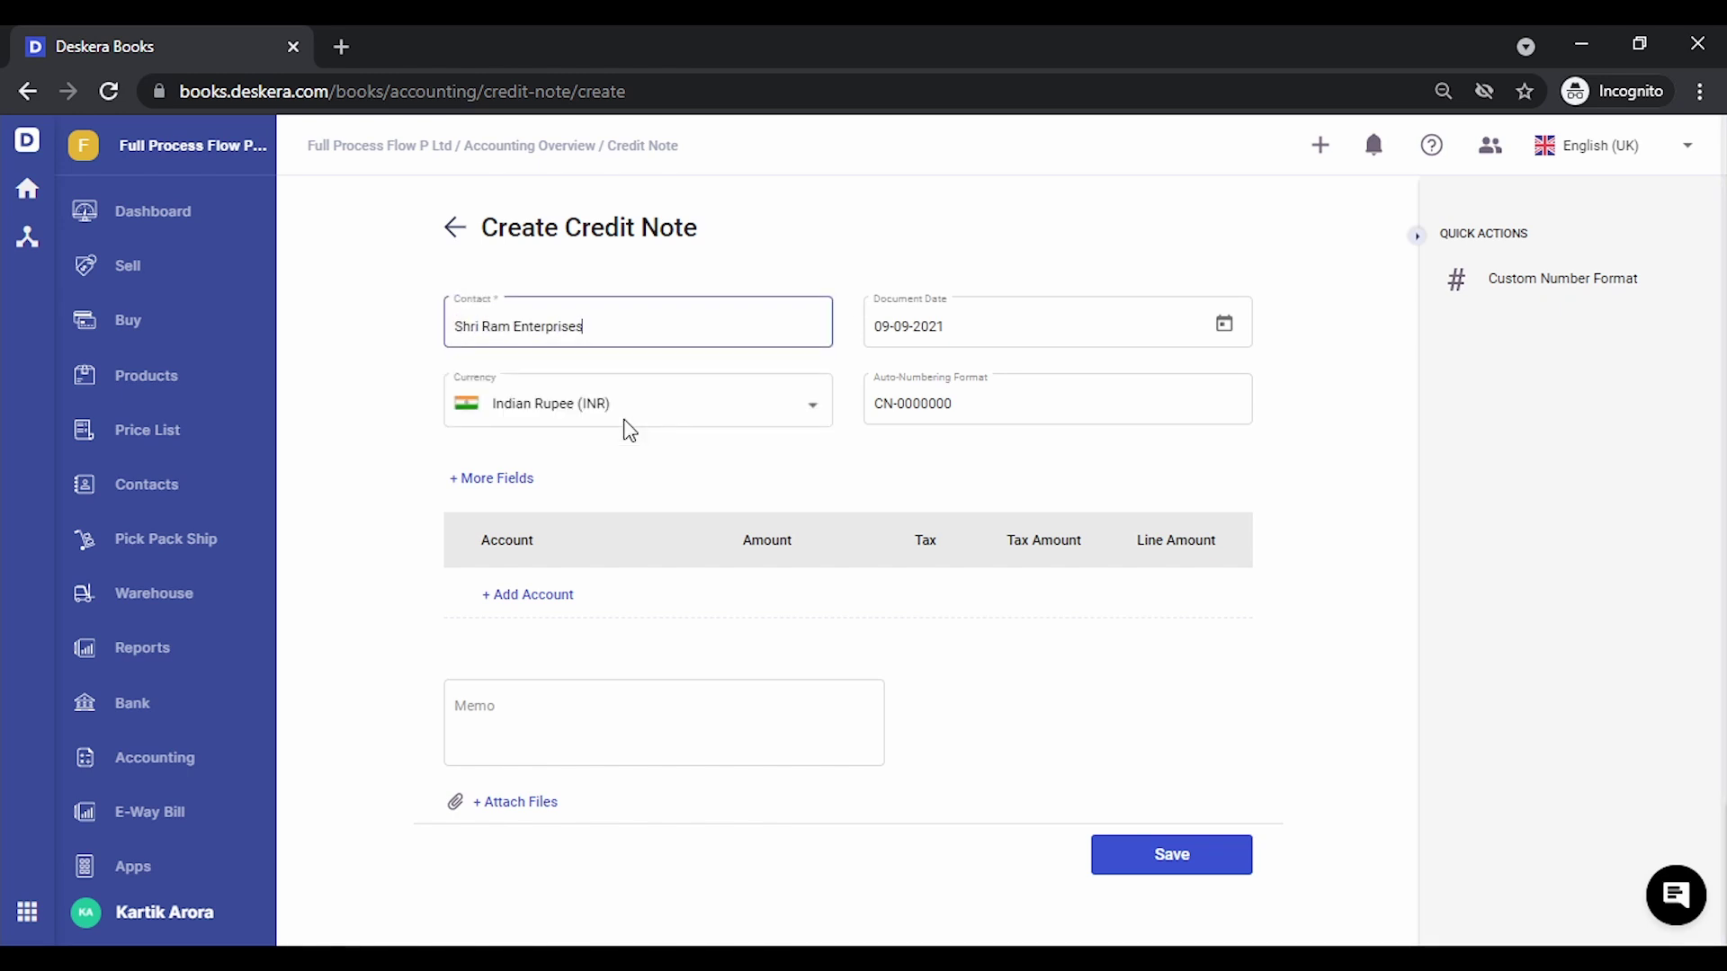
Add a 3,000 Sales Return line with GST 18% and save credit note CN-0000014
click(551, 593)
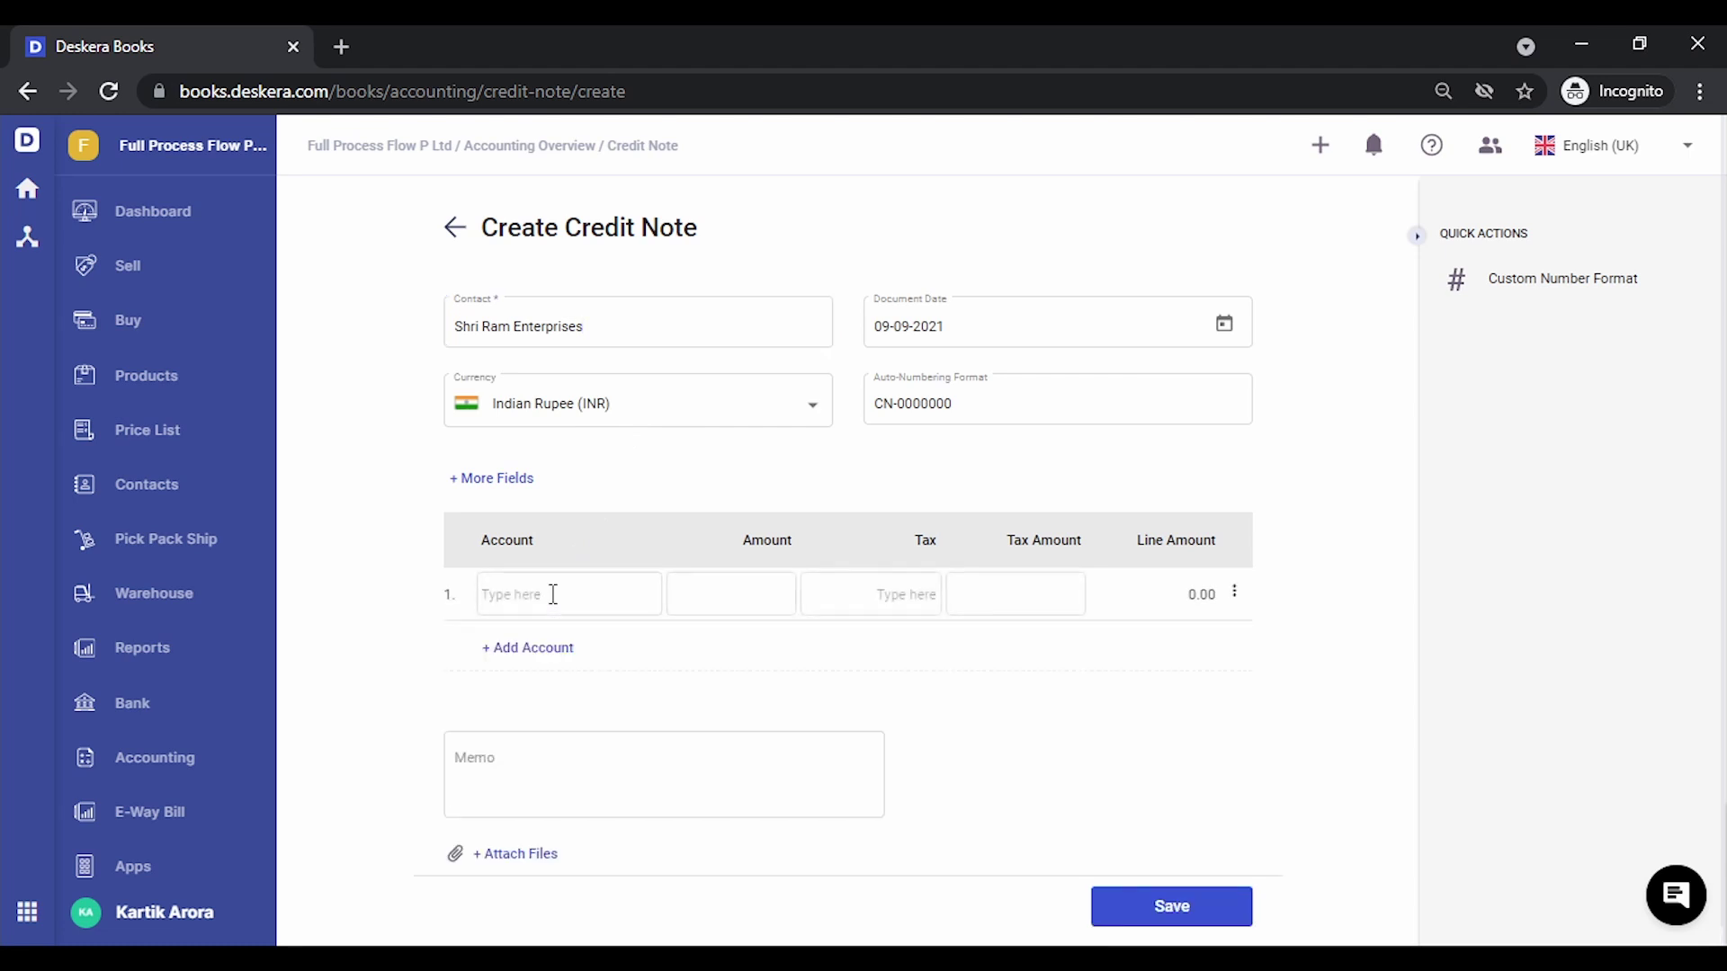
click(597, 595)
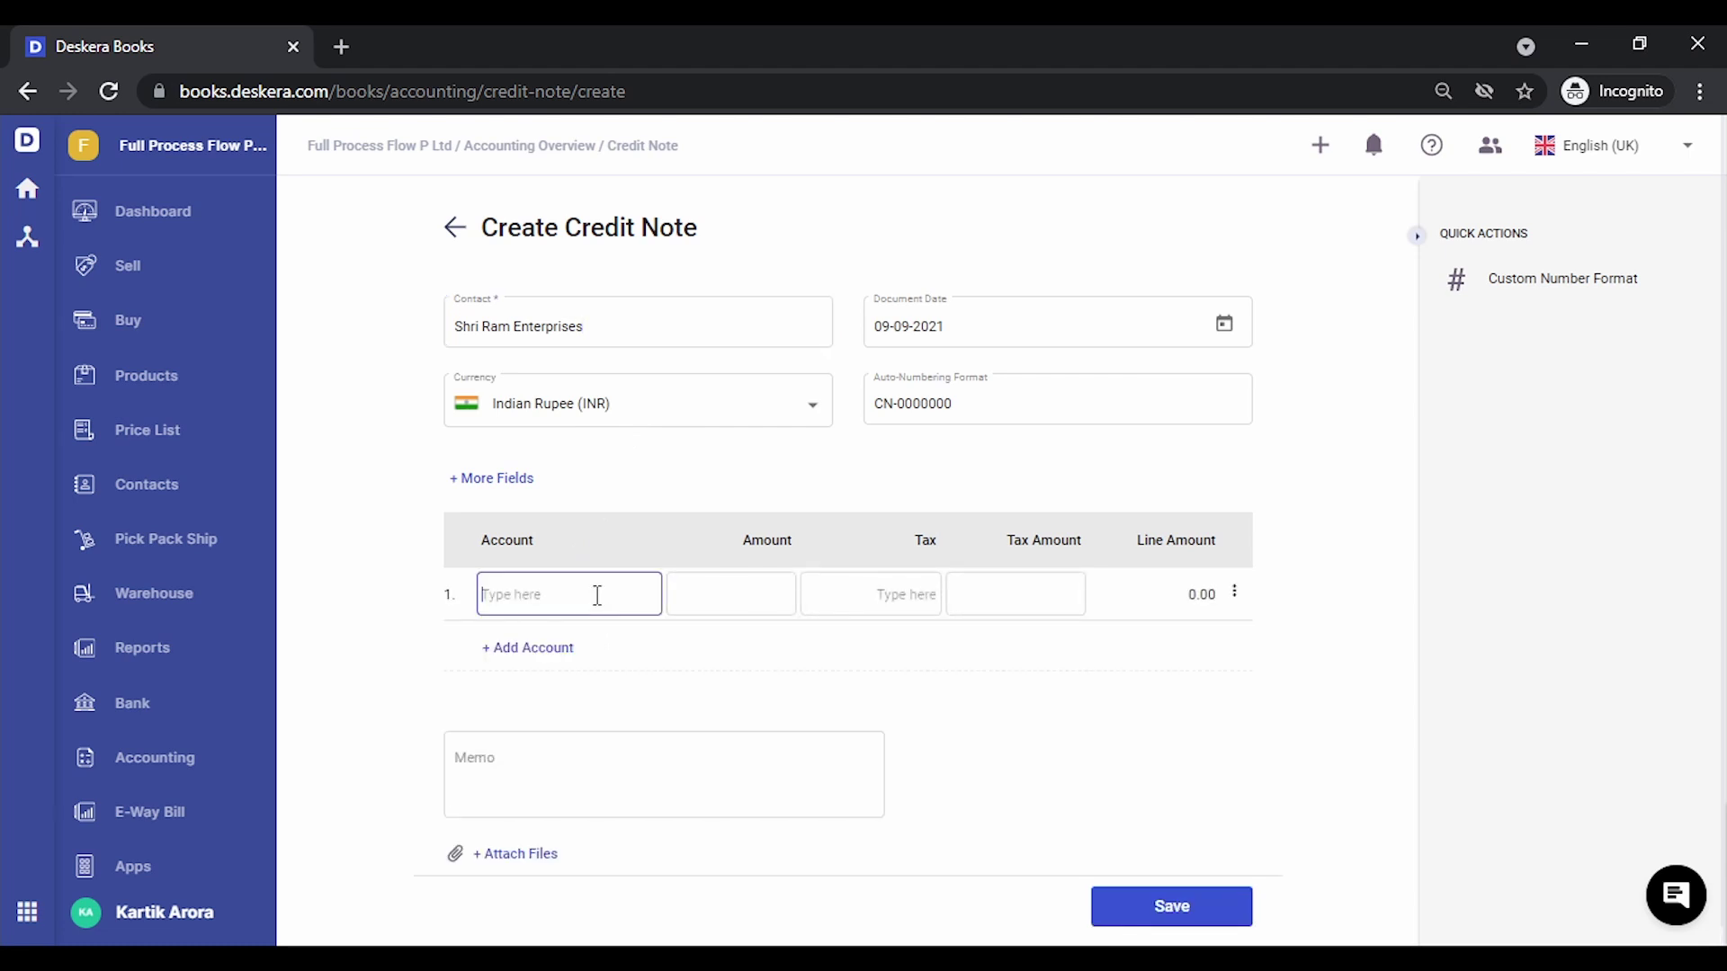
text(sal)
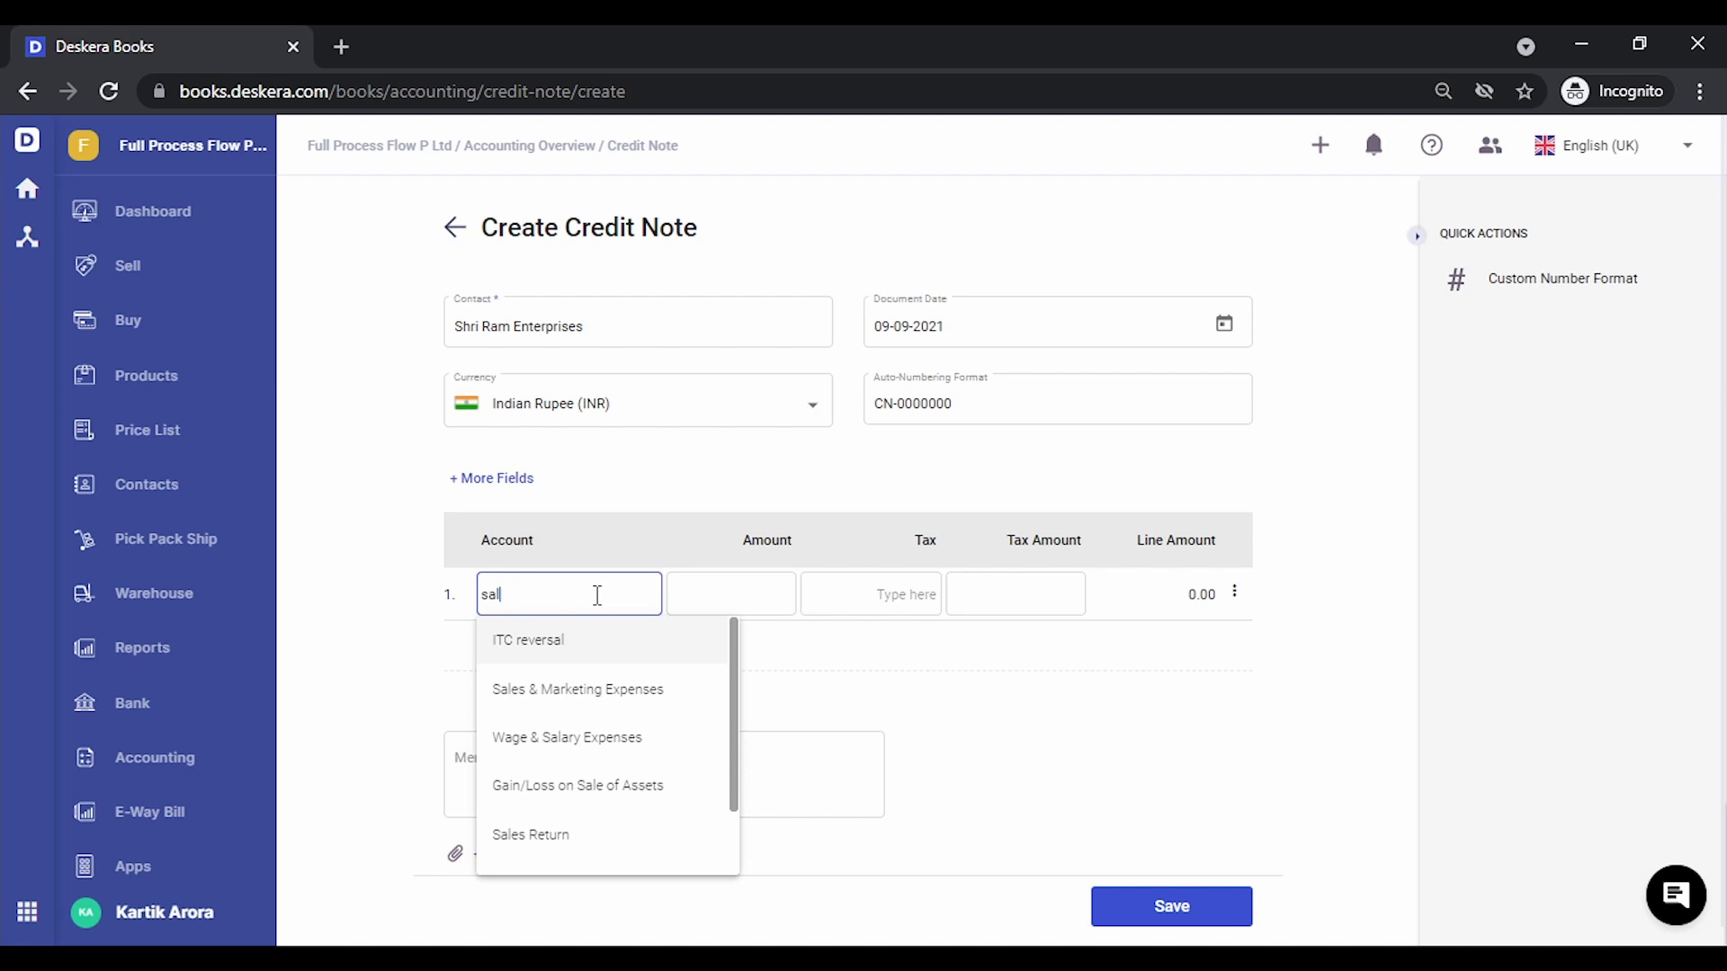
click(579, 854)
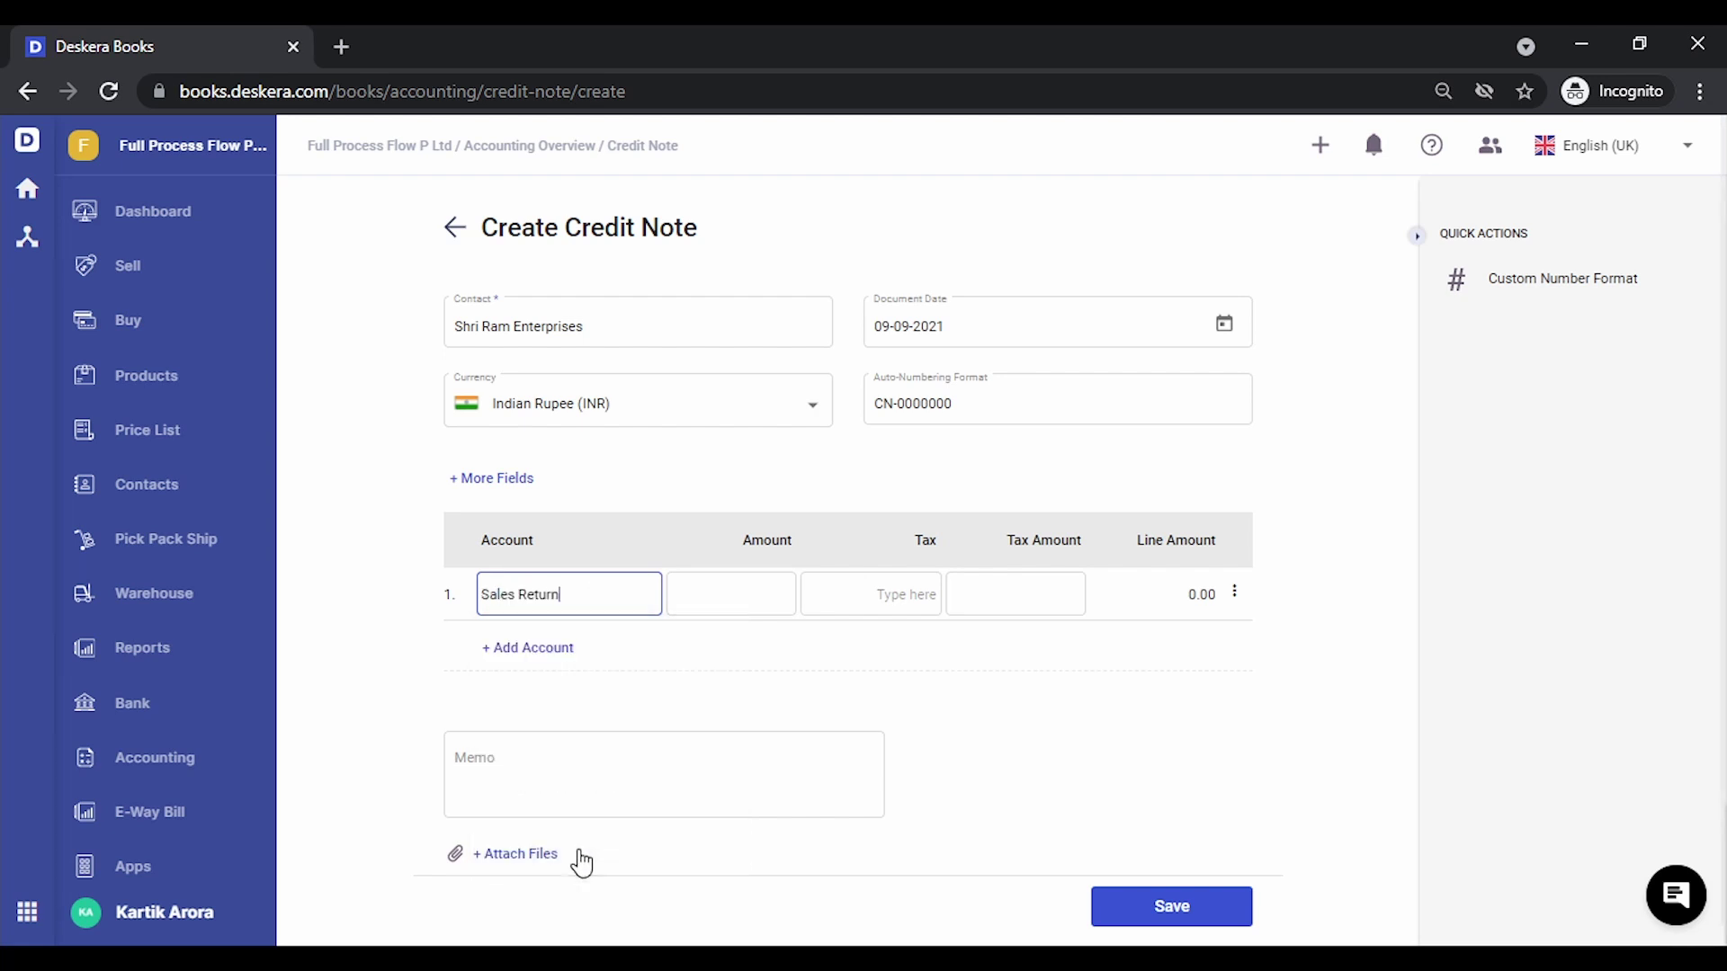
click(729, 591)
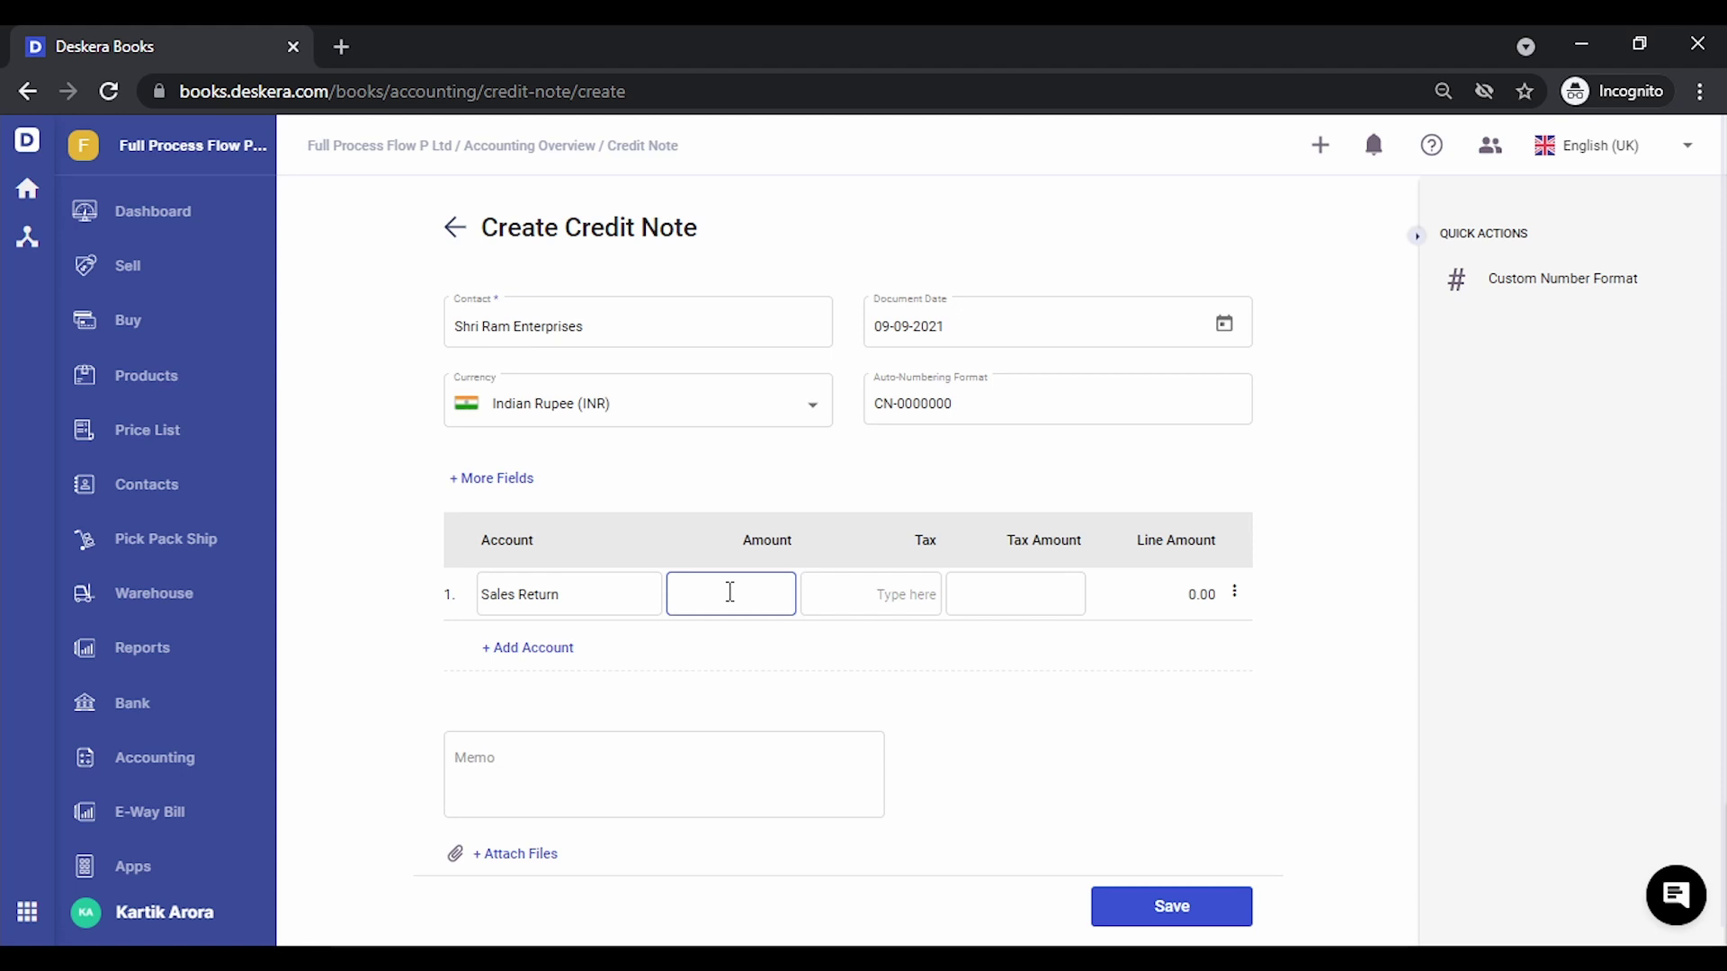
text(3000)
click(860, 589)
text(GS)
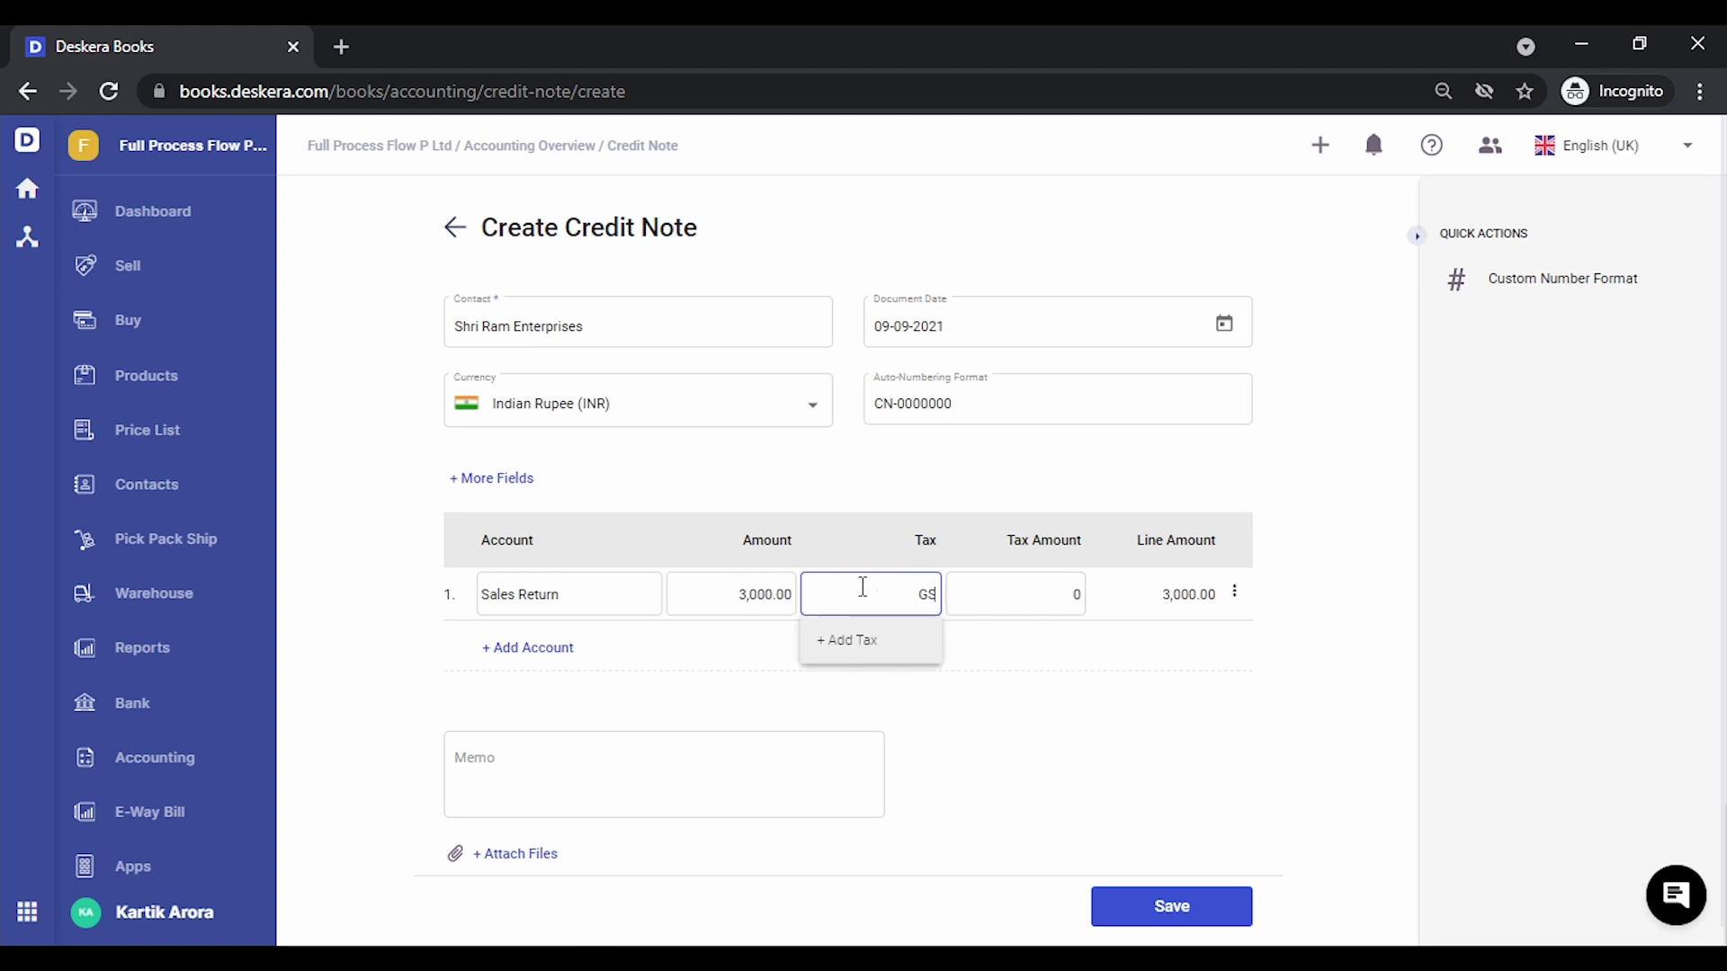
text(T)
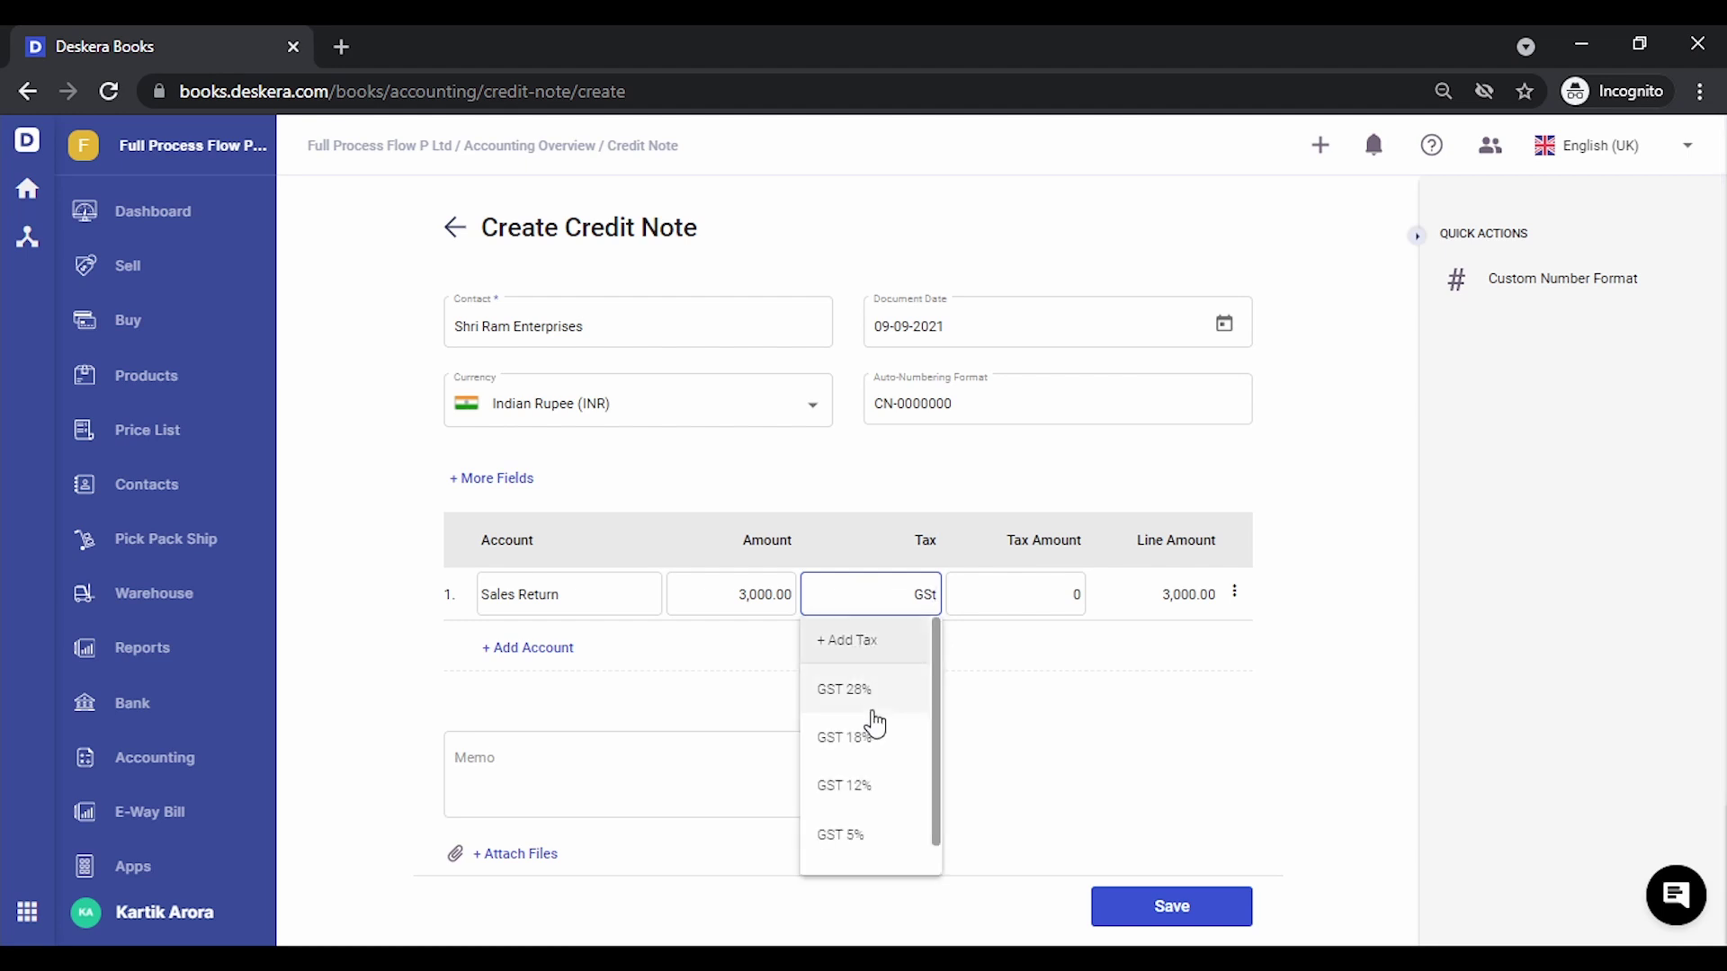
click(877, 746)
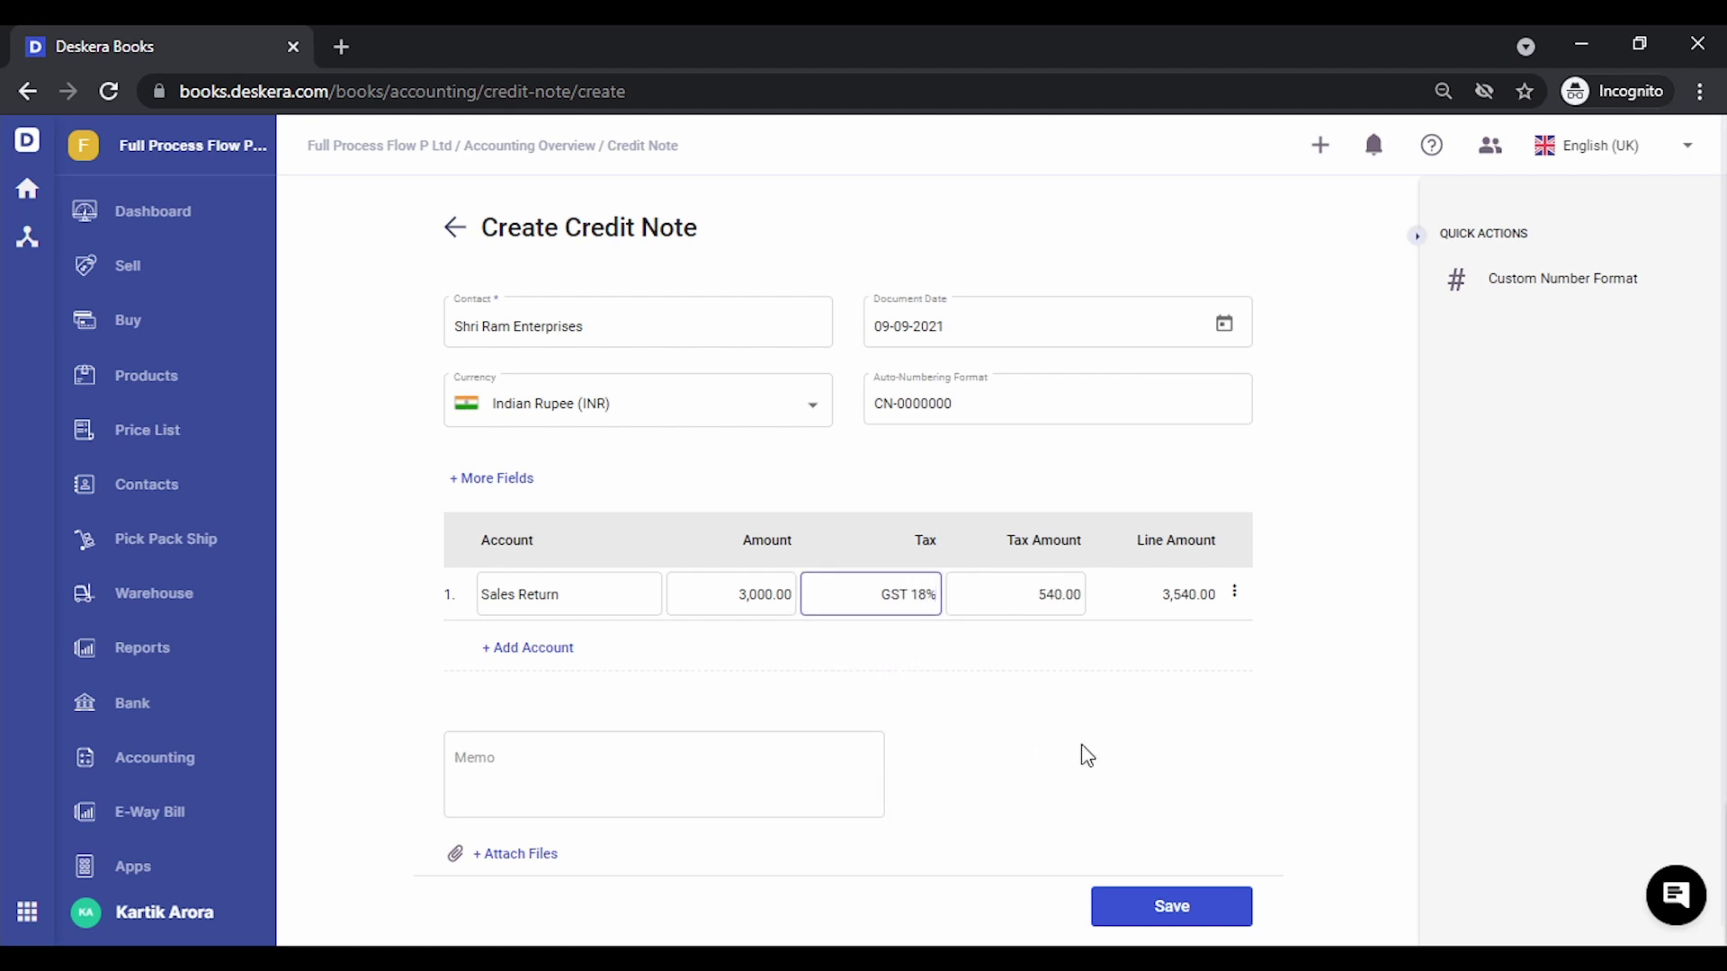
click(1167, 907)
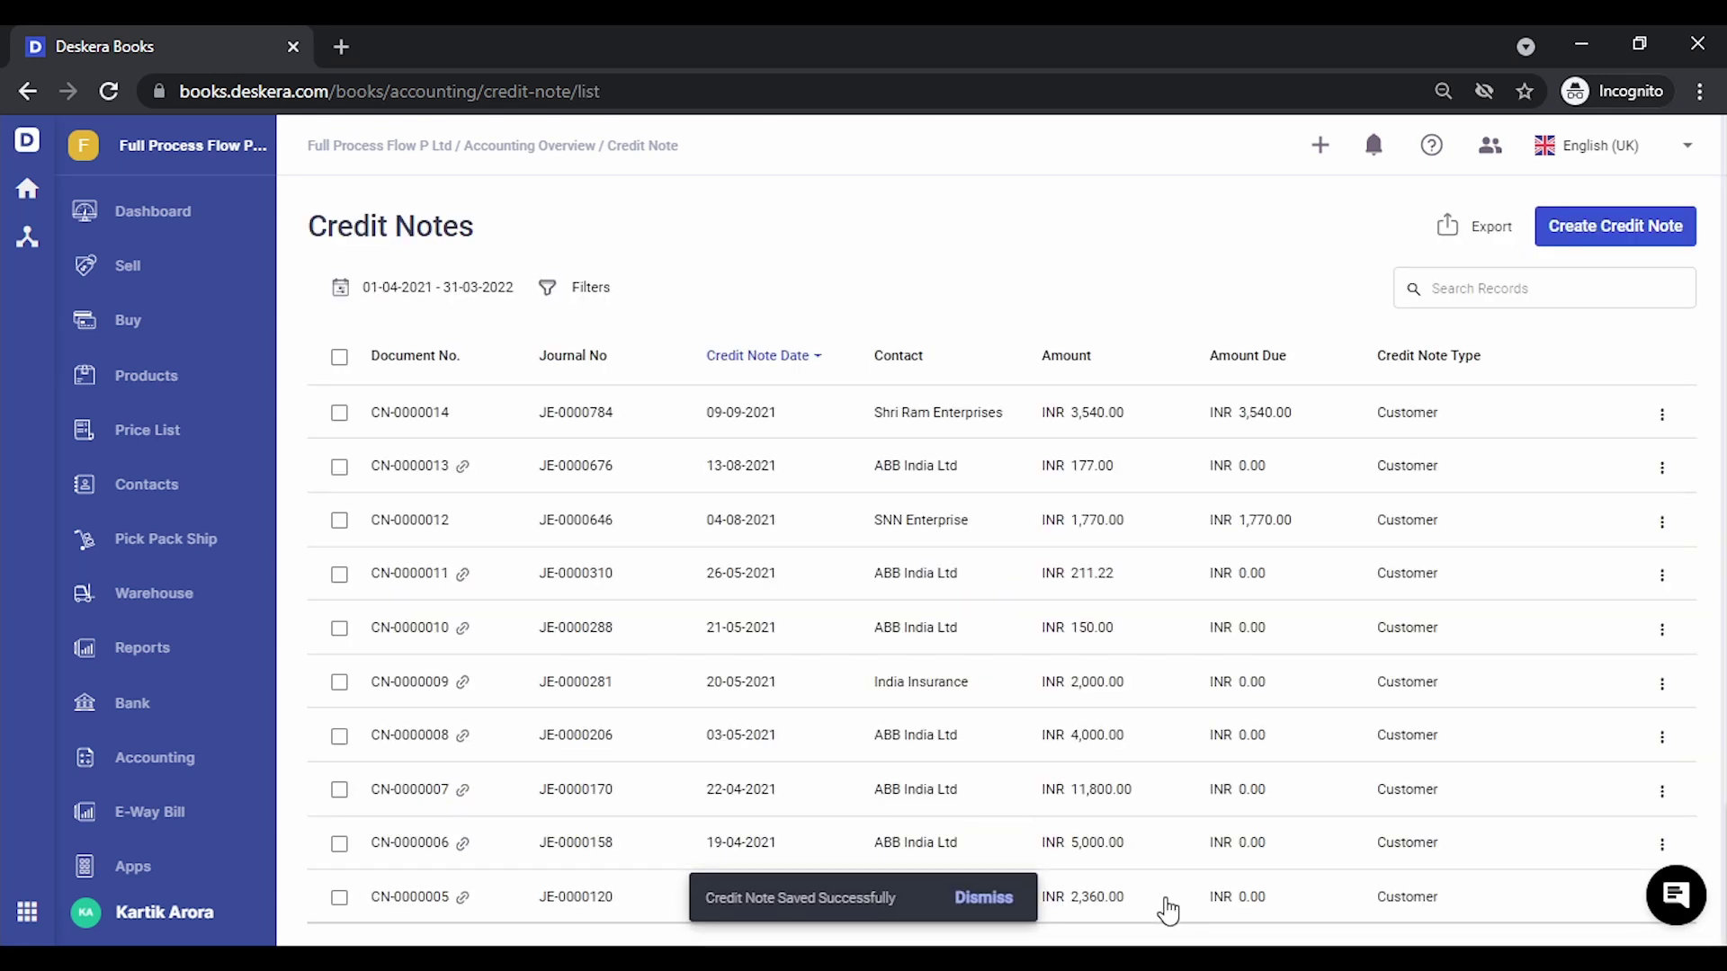
Open Receive Payment for invoice SI-0000128 with INR 59,000.00 outstanding
click(174, 265)
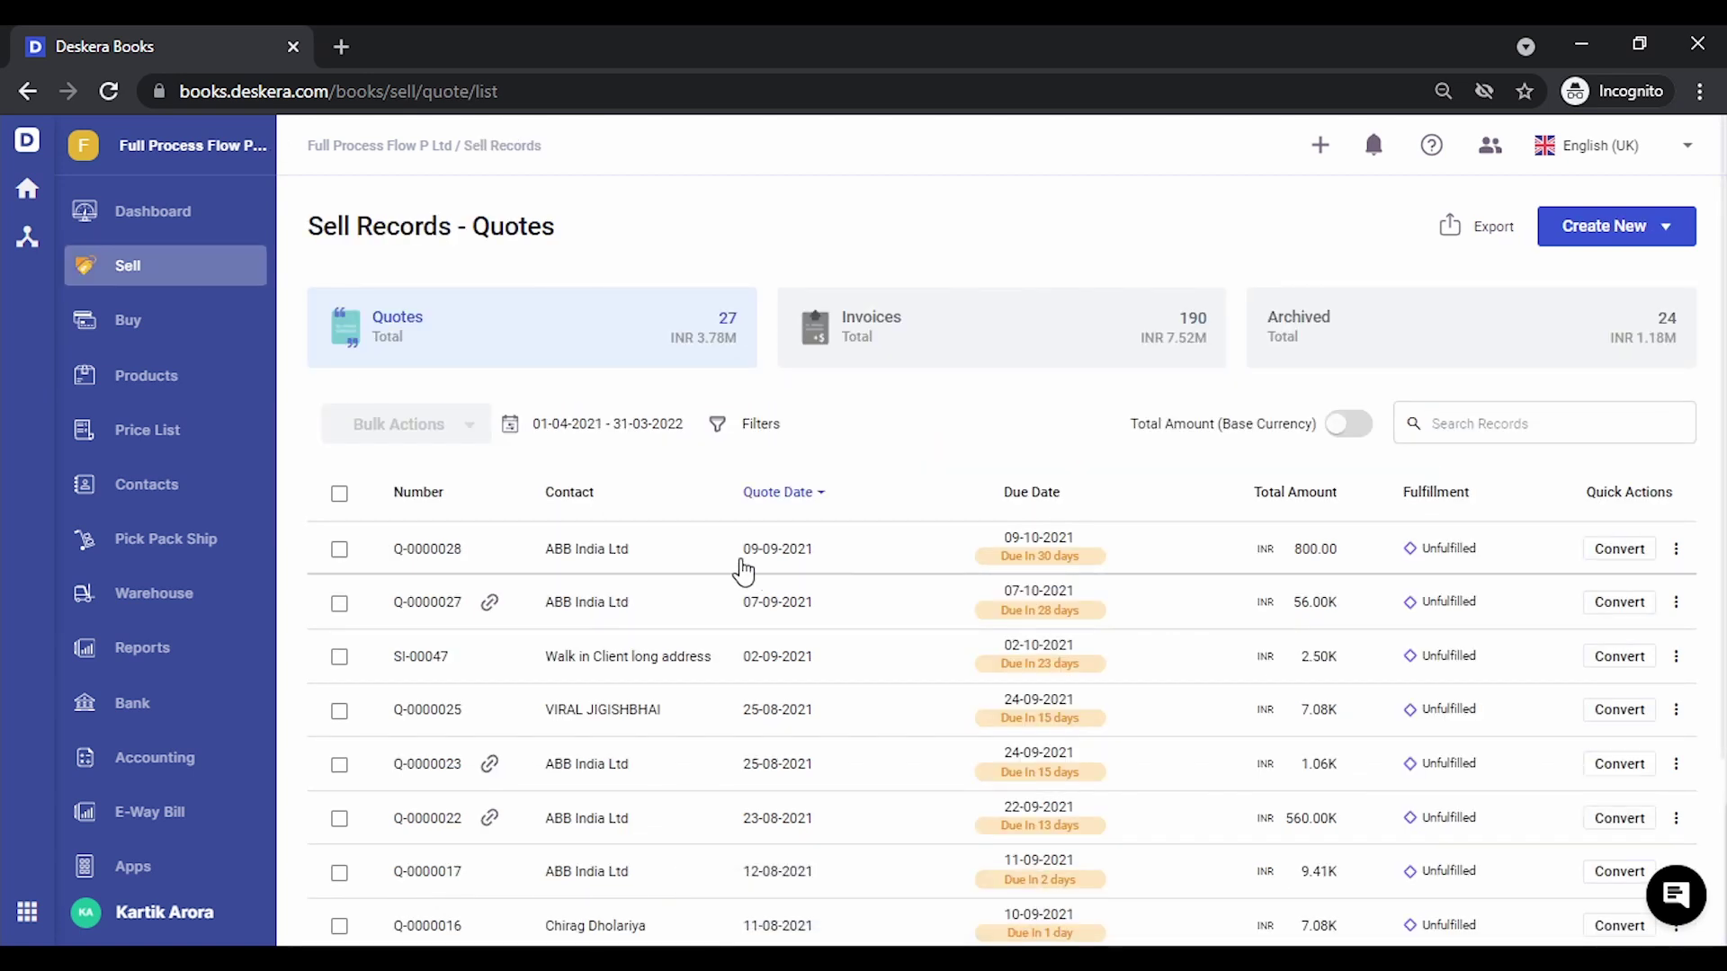
click(1051, 355)
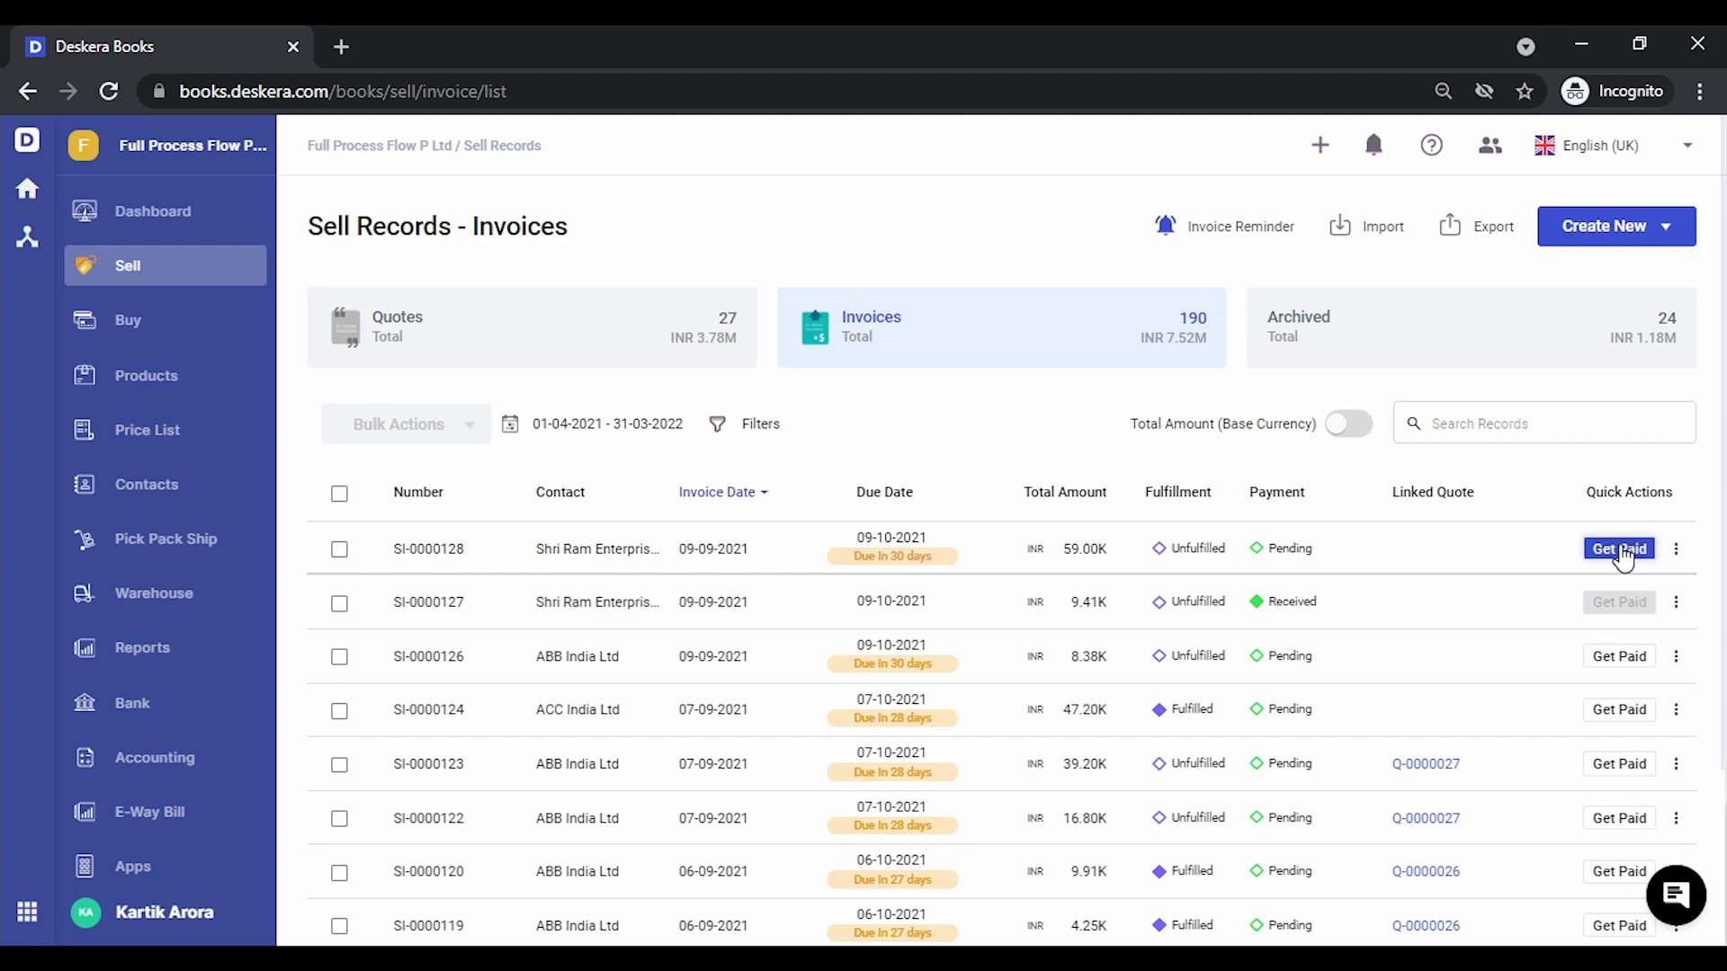
click(1619, 549)
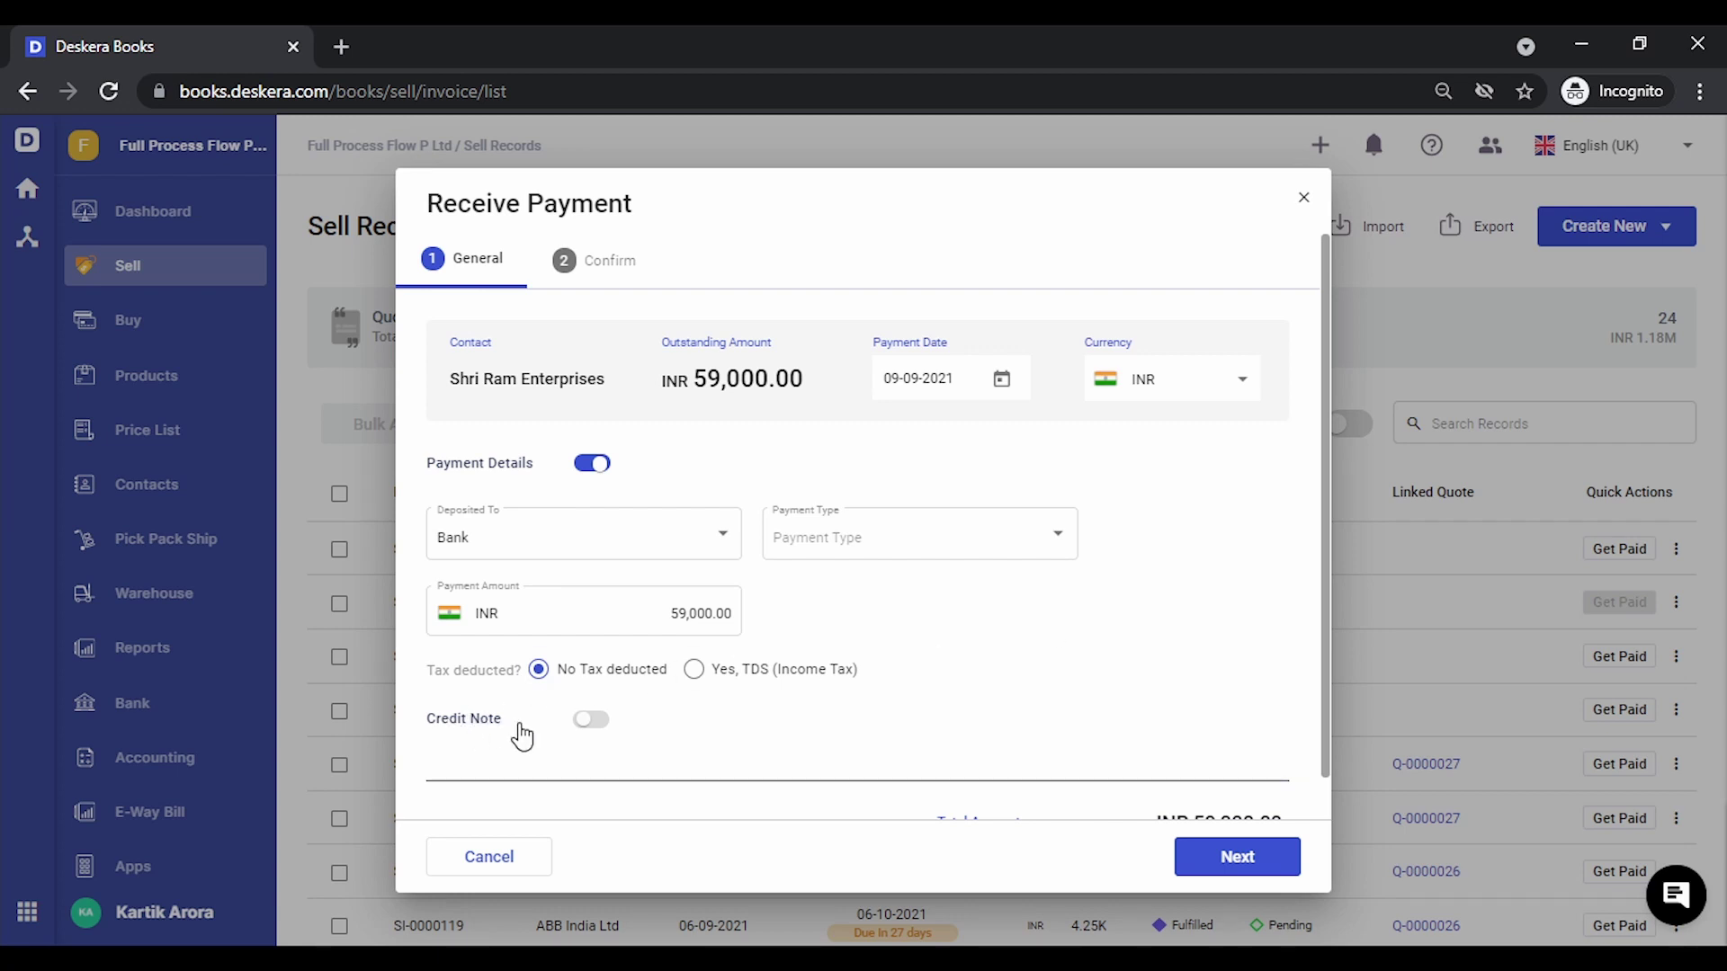
Apply credit note CN-0000014 for 3,540.00 against the invoice
click(589, 718)
scroll(855, 715, down, 2)
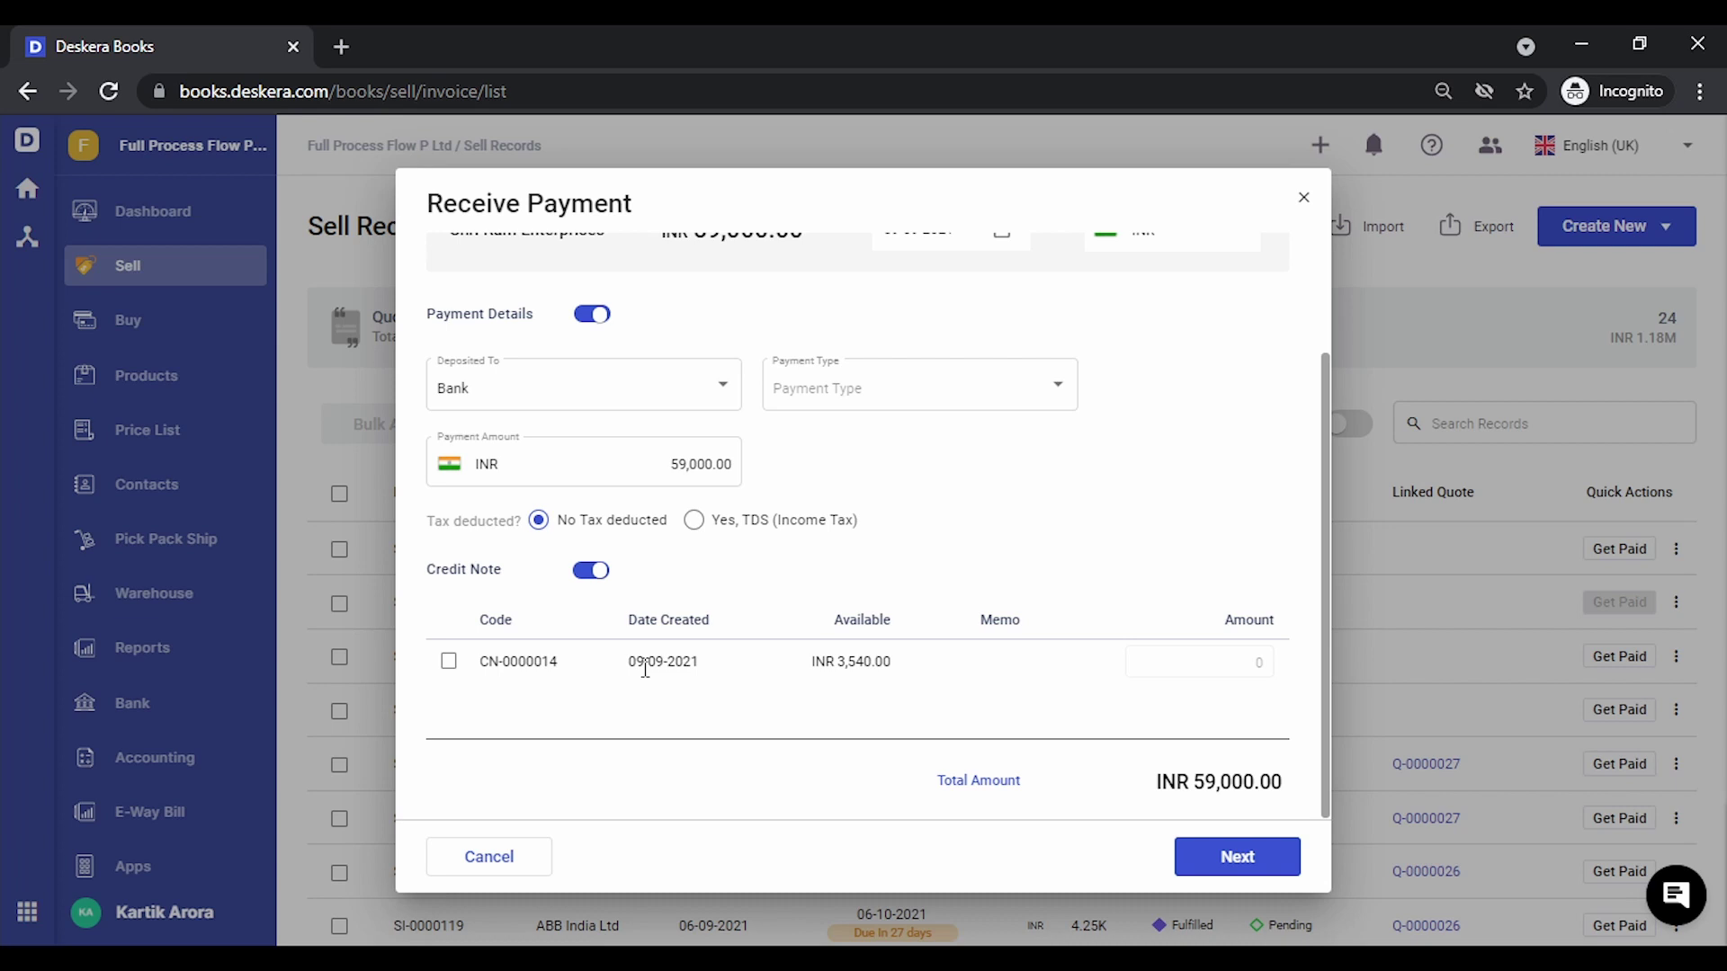
click(449, 665)
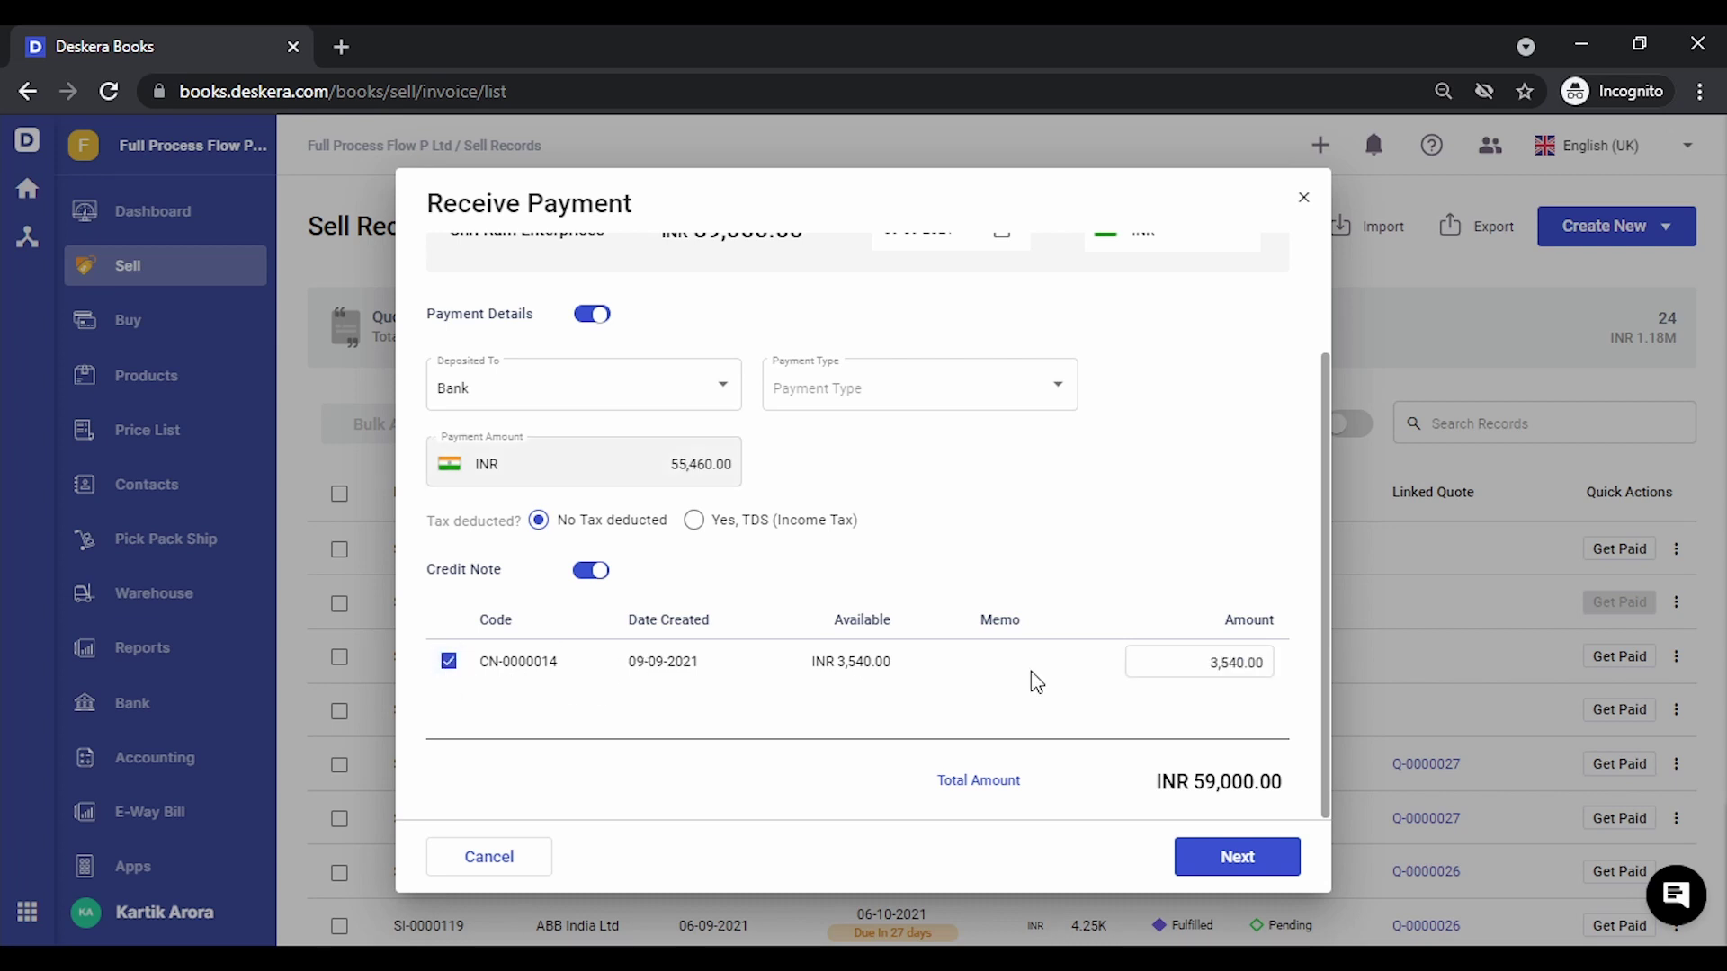
click(1231, 663)
click(1225, 578)
Pay the remaining 55,460.00 by Cheque with cheque number 000026
click(916, 402)
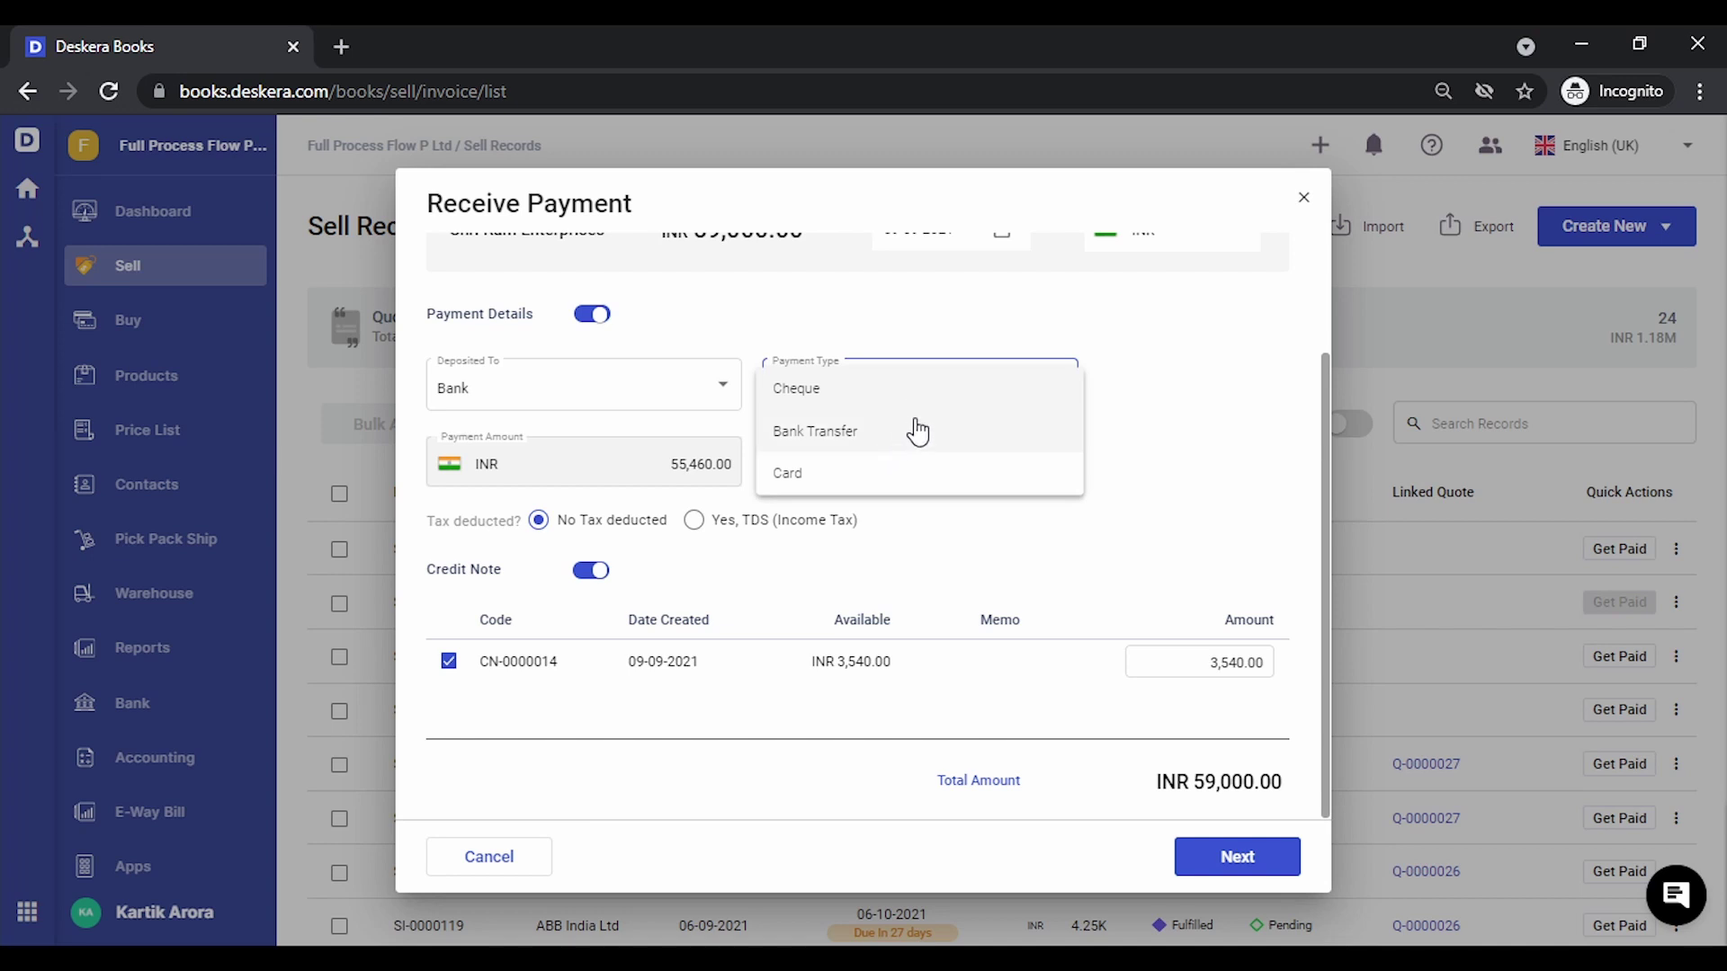
click(951, 410)
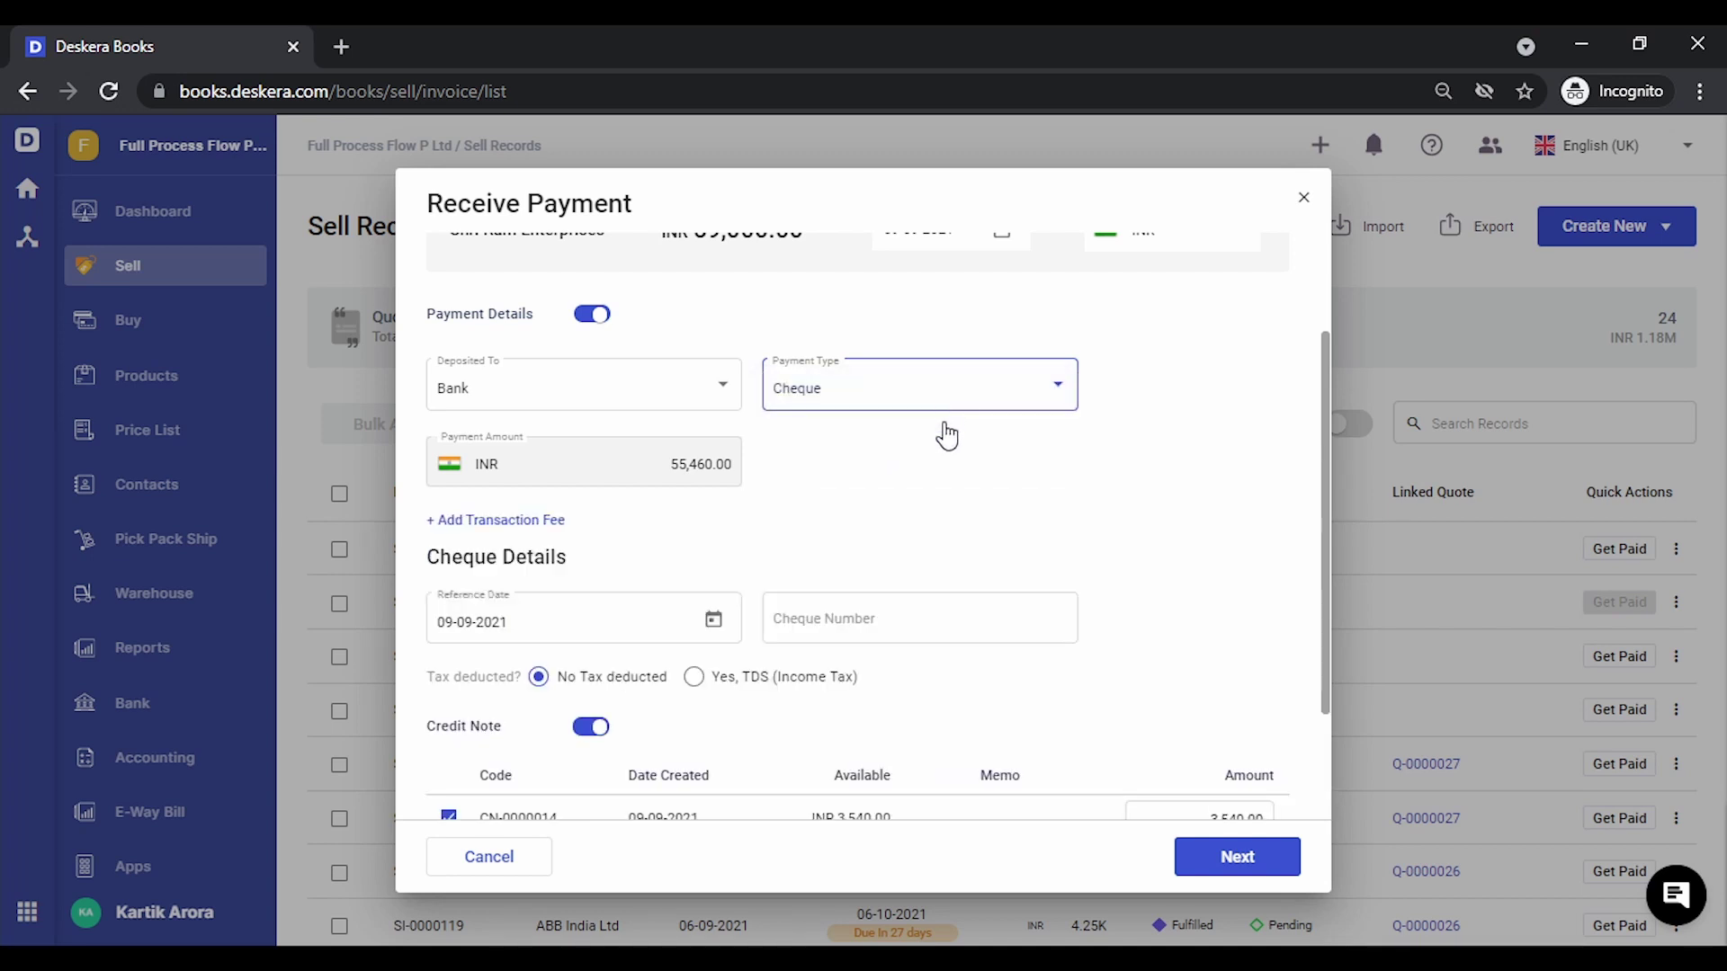
click(910, 628)
text(0)
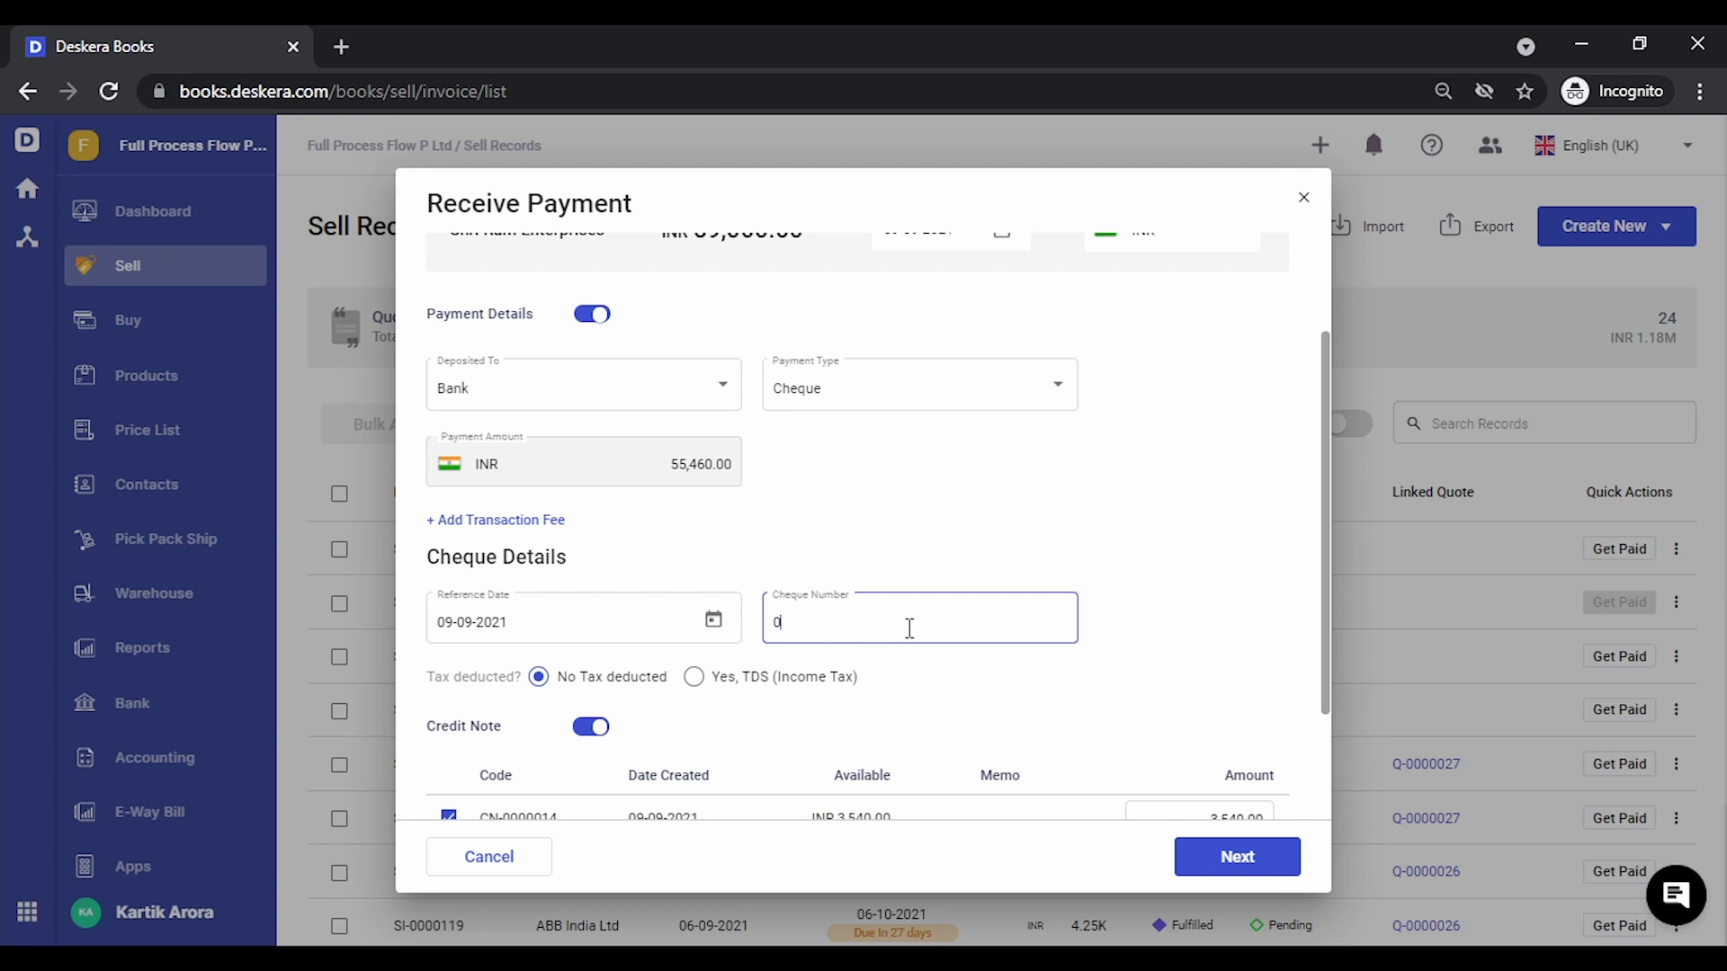
text(00026)
click(1268, 550)
scroll(1268, 552, down, 2)
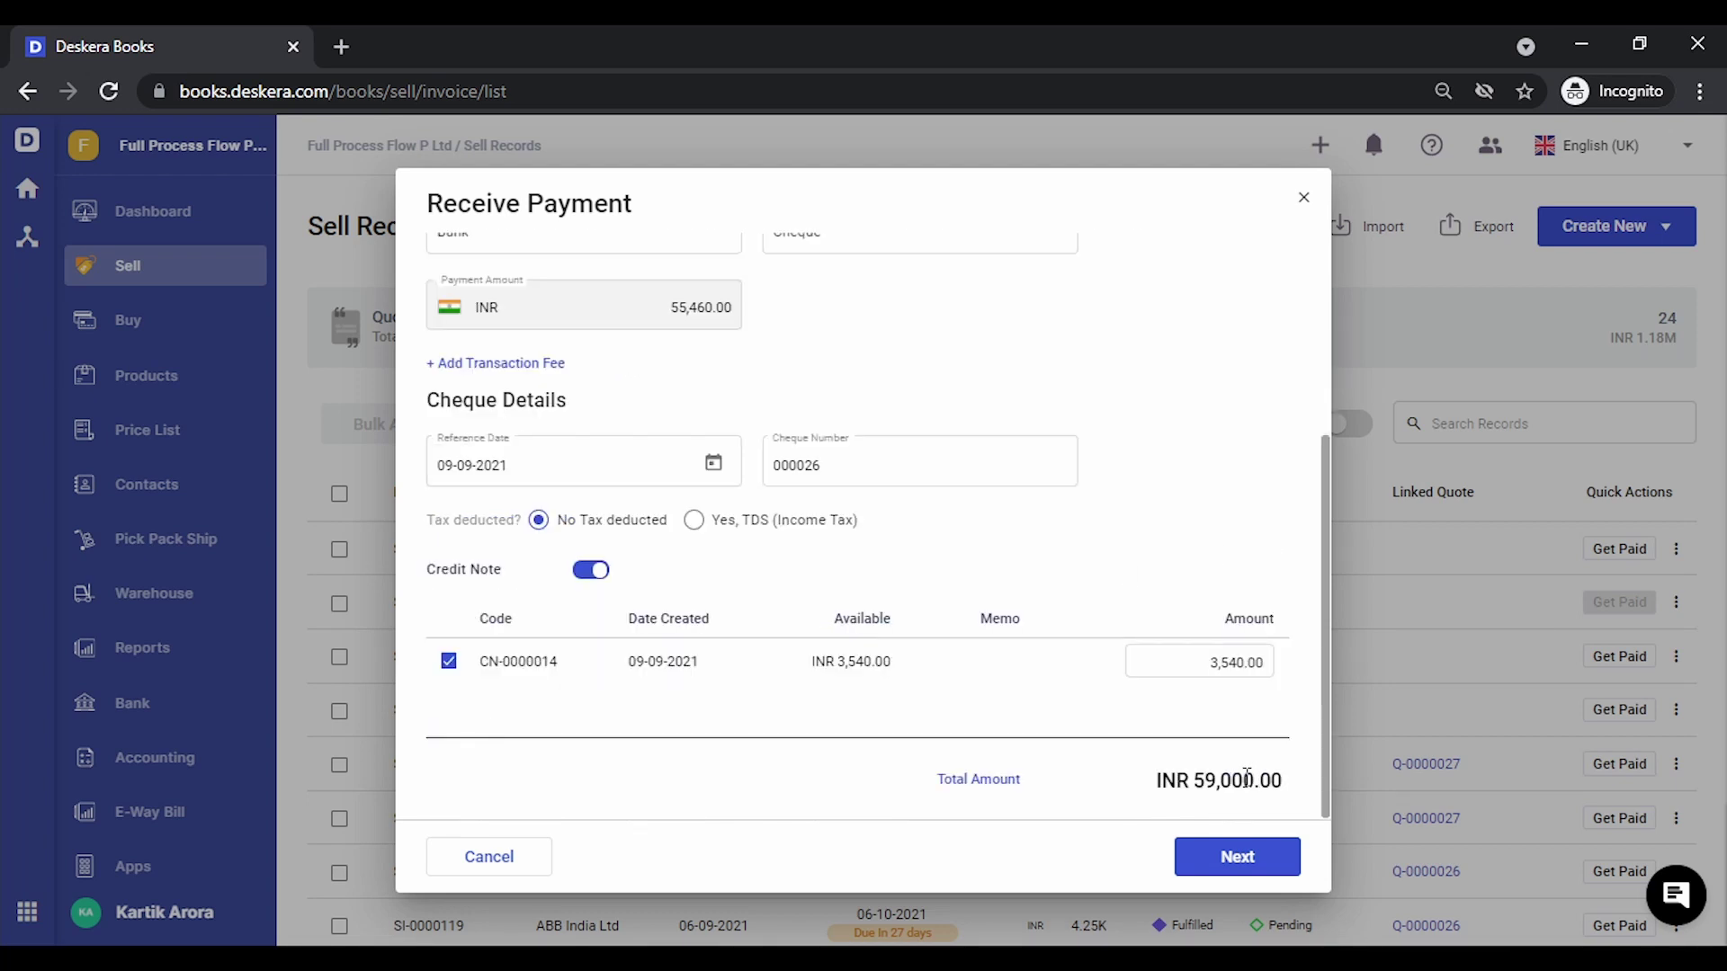
Review and record the INR 55,460.00 cheque payment for SI-0000128, then close the payment record
click(1238, 859)
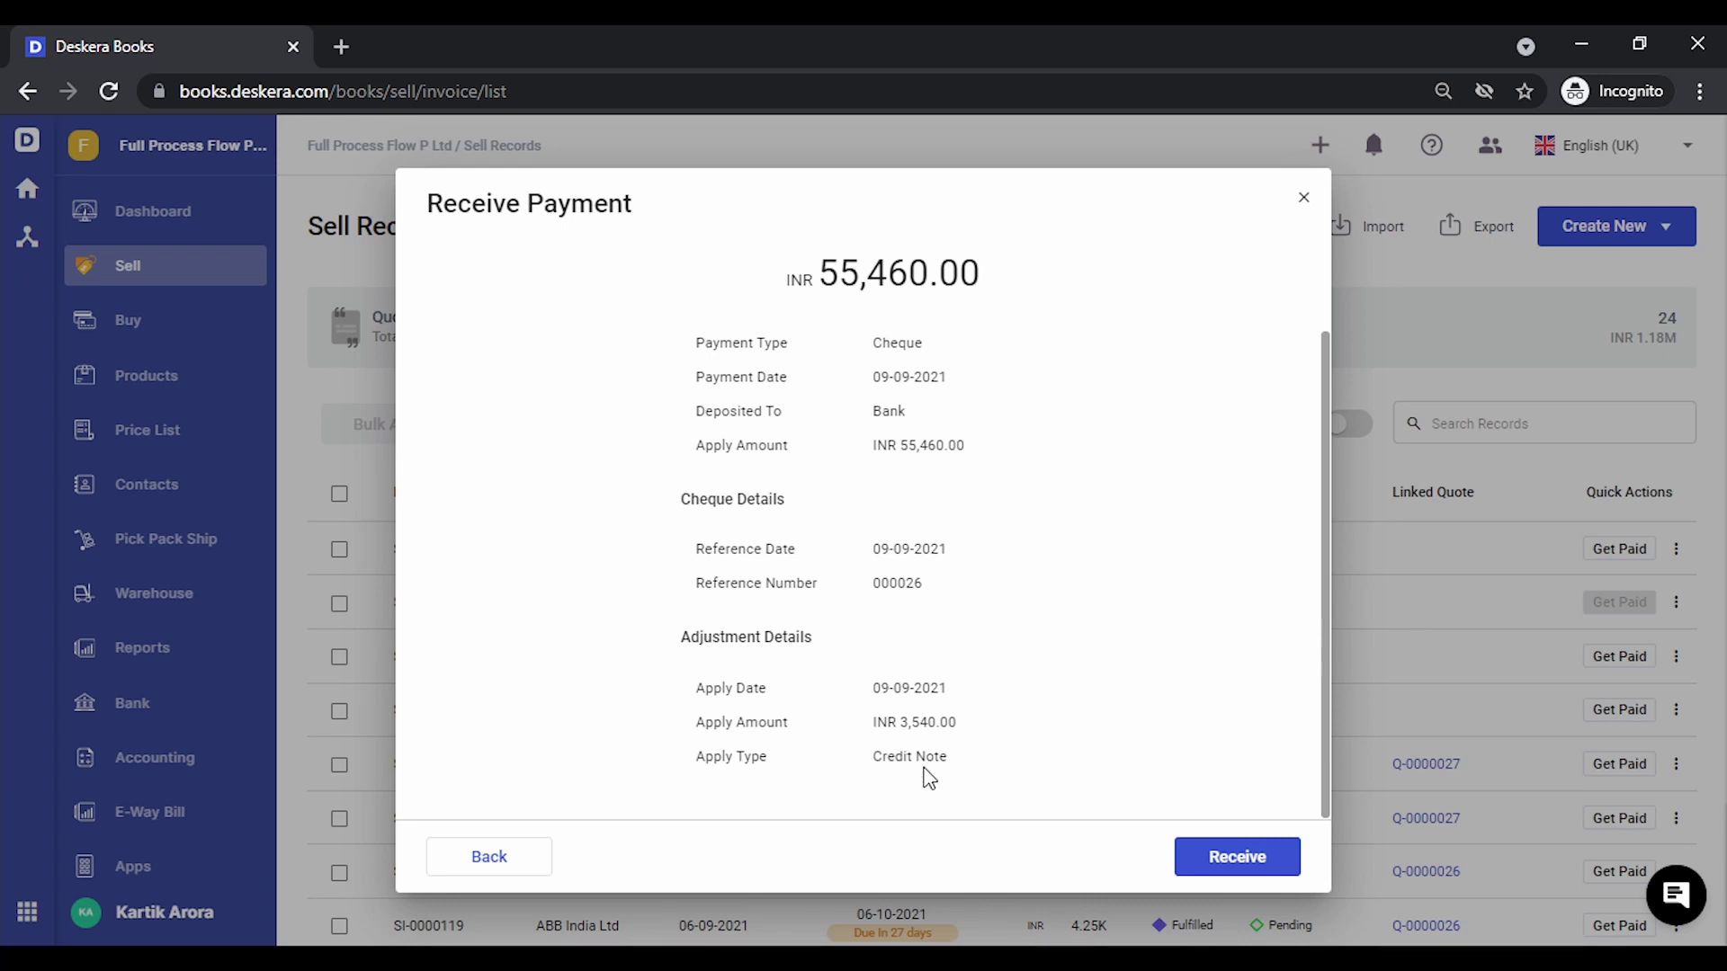
click(1230, 857)
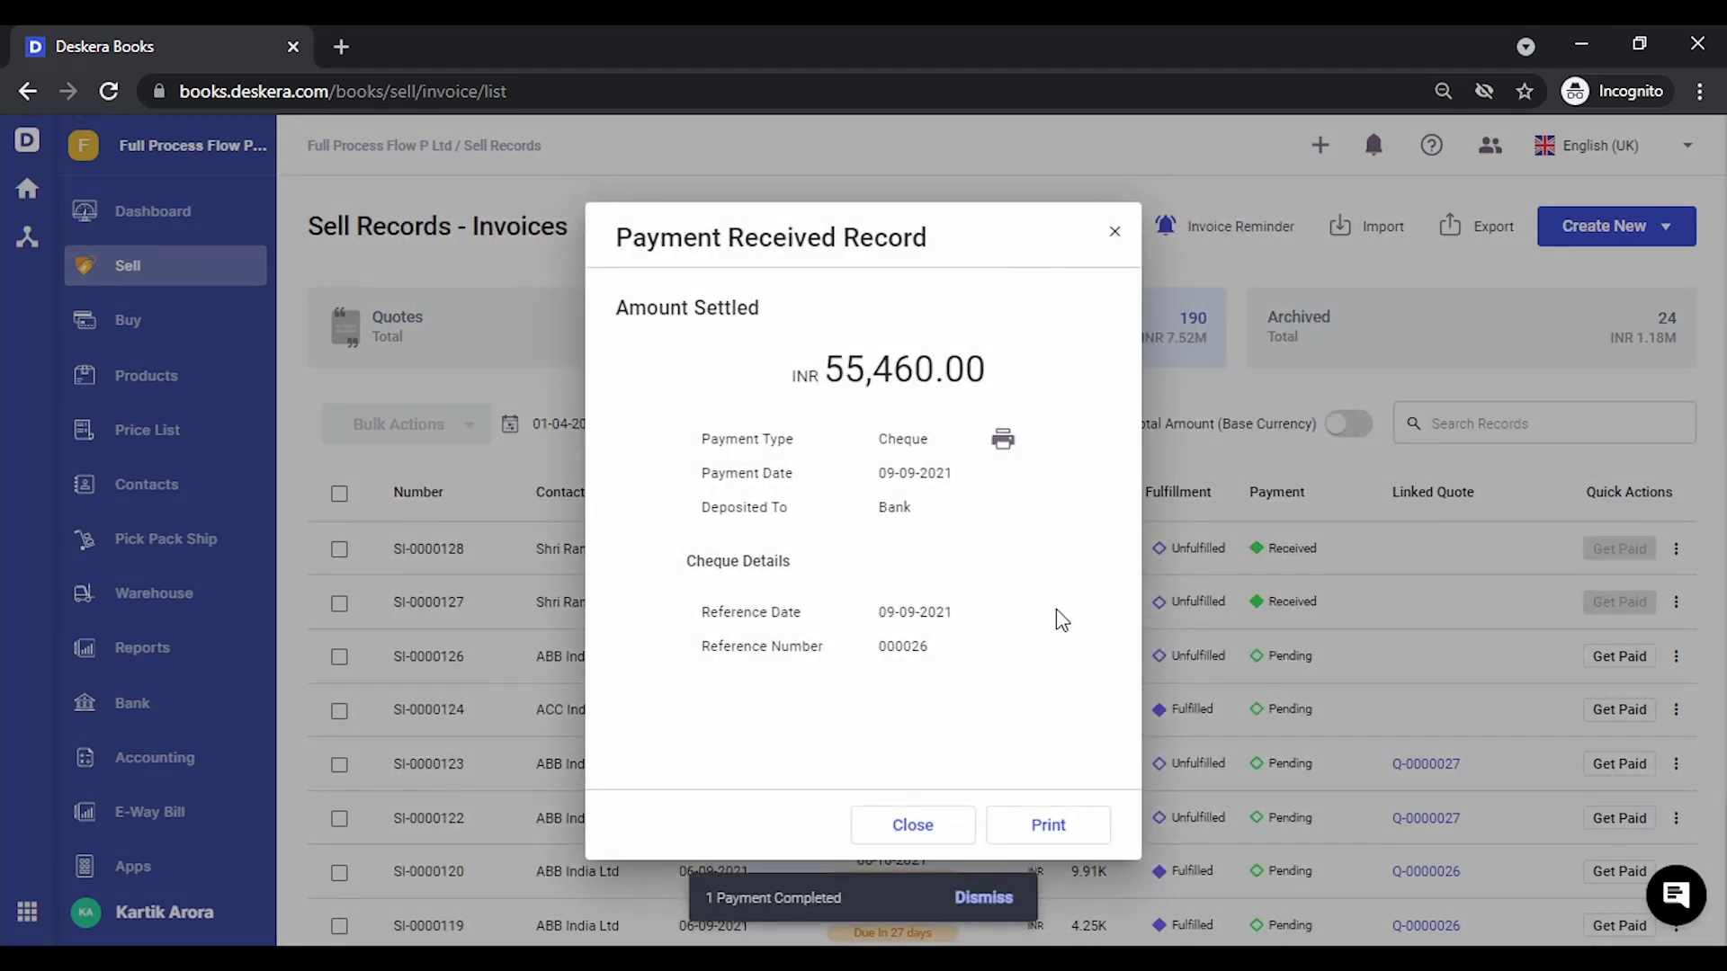
click(924, 825)
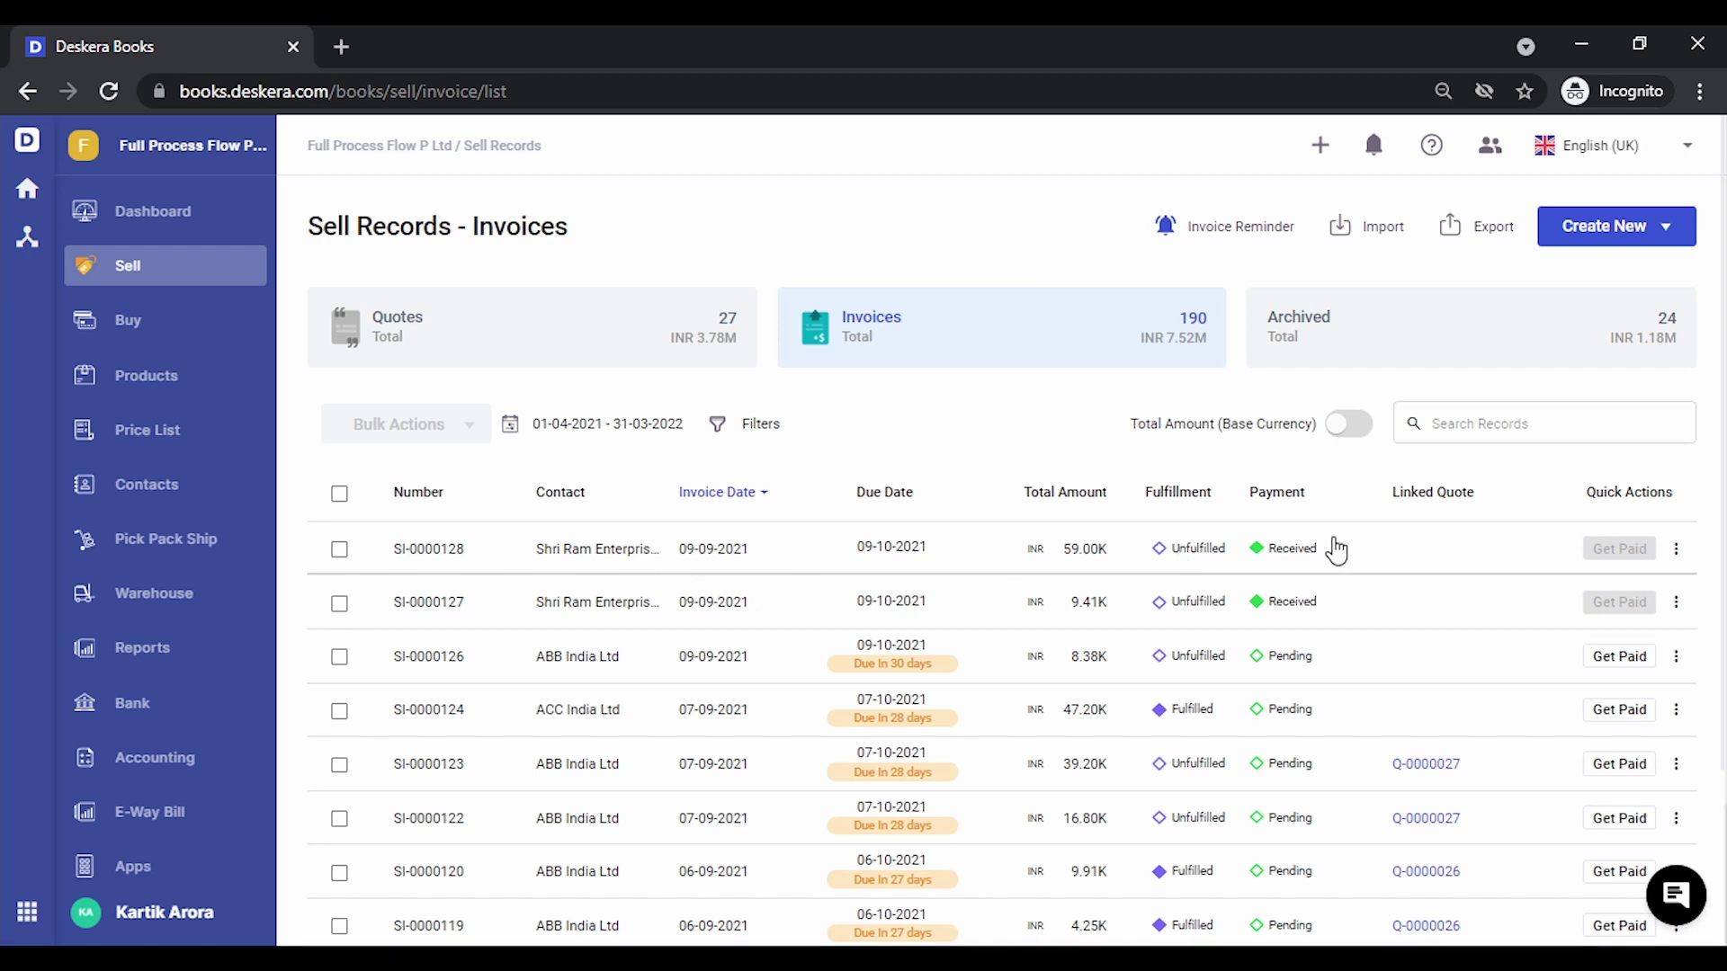
click(181, 766)
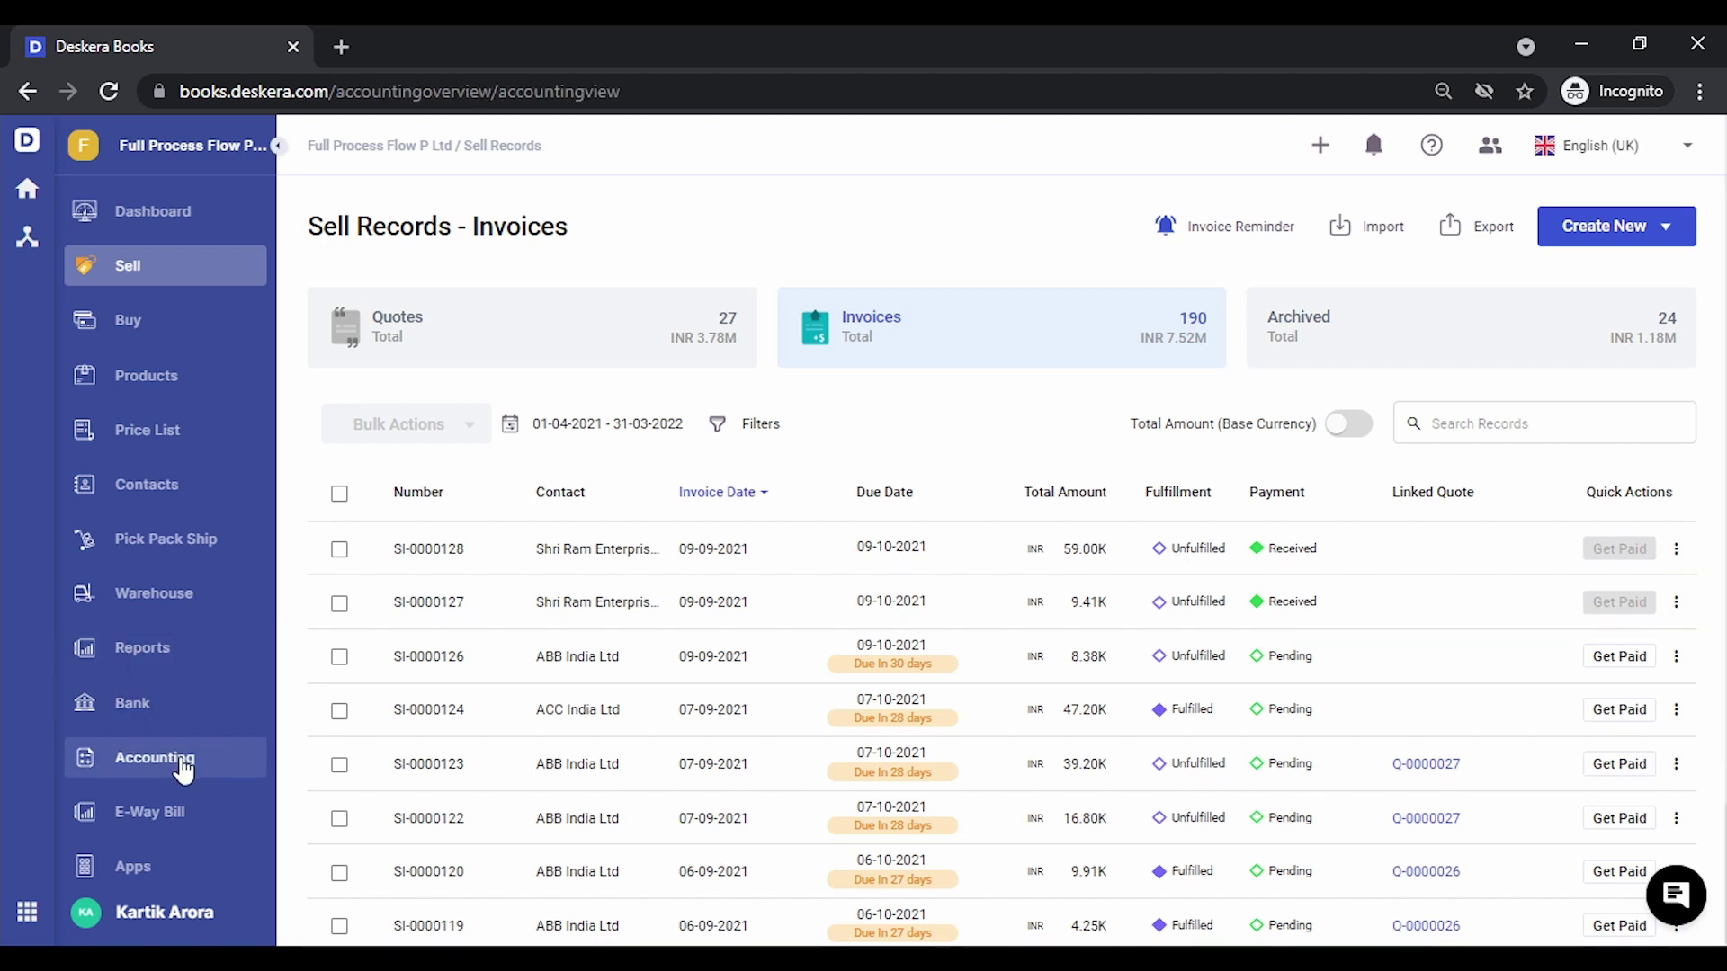
click(493, 585)
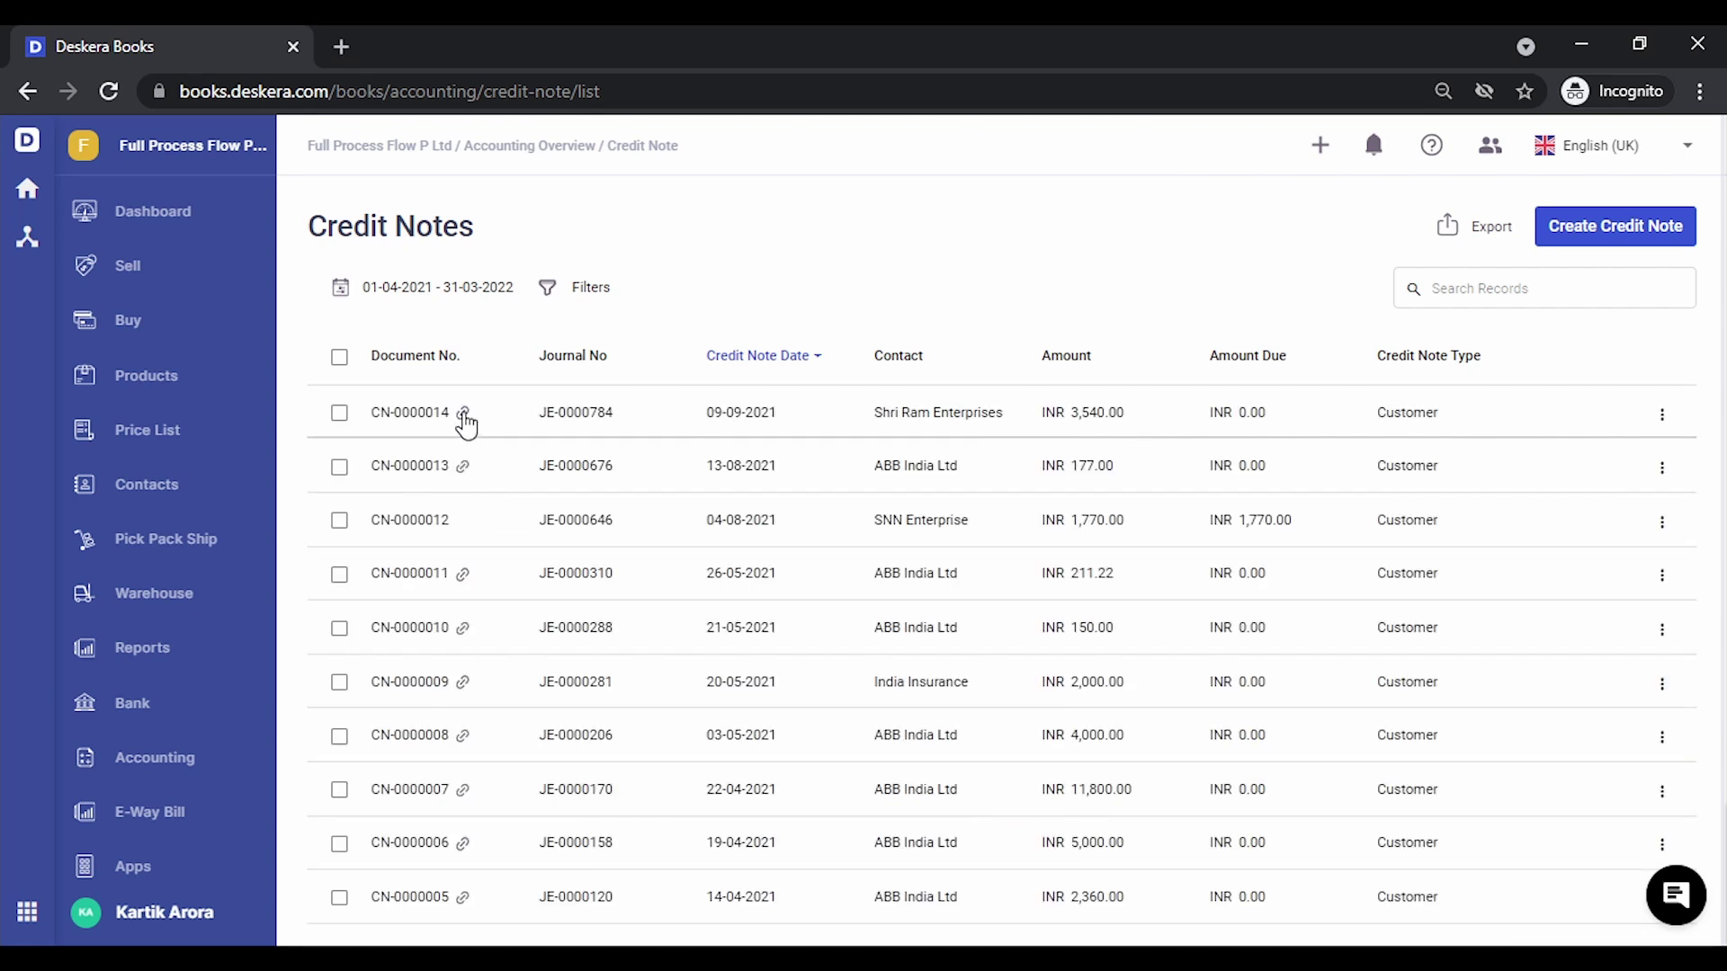
click(464, 415)
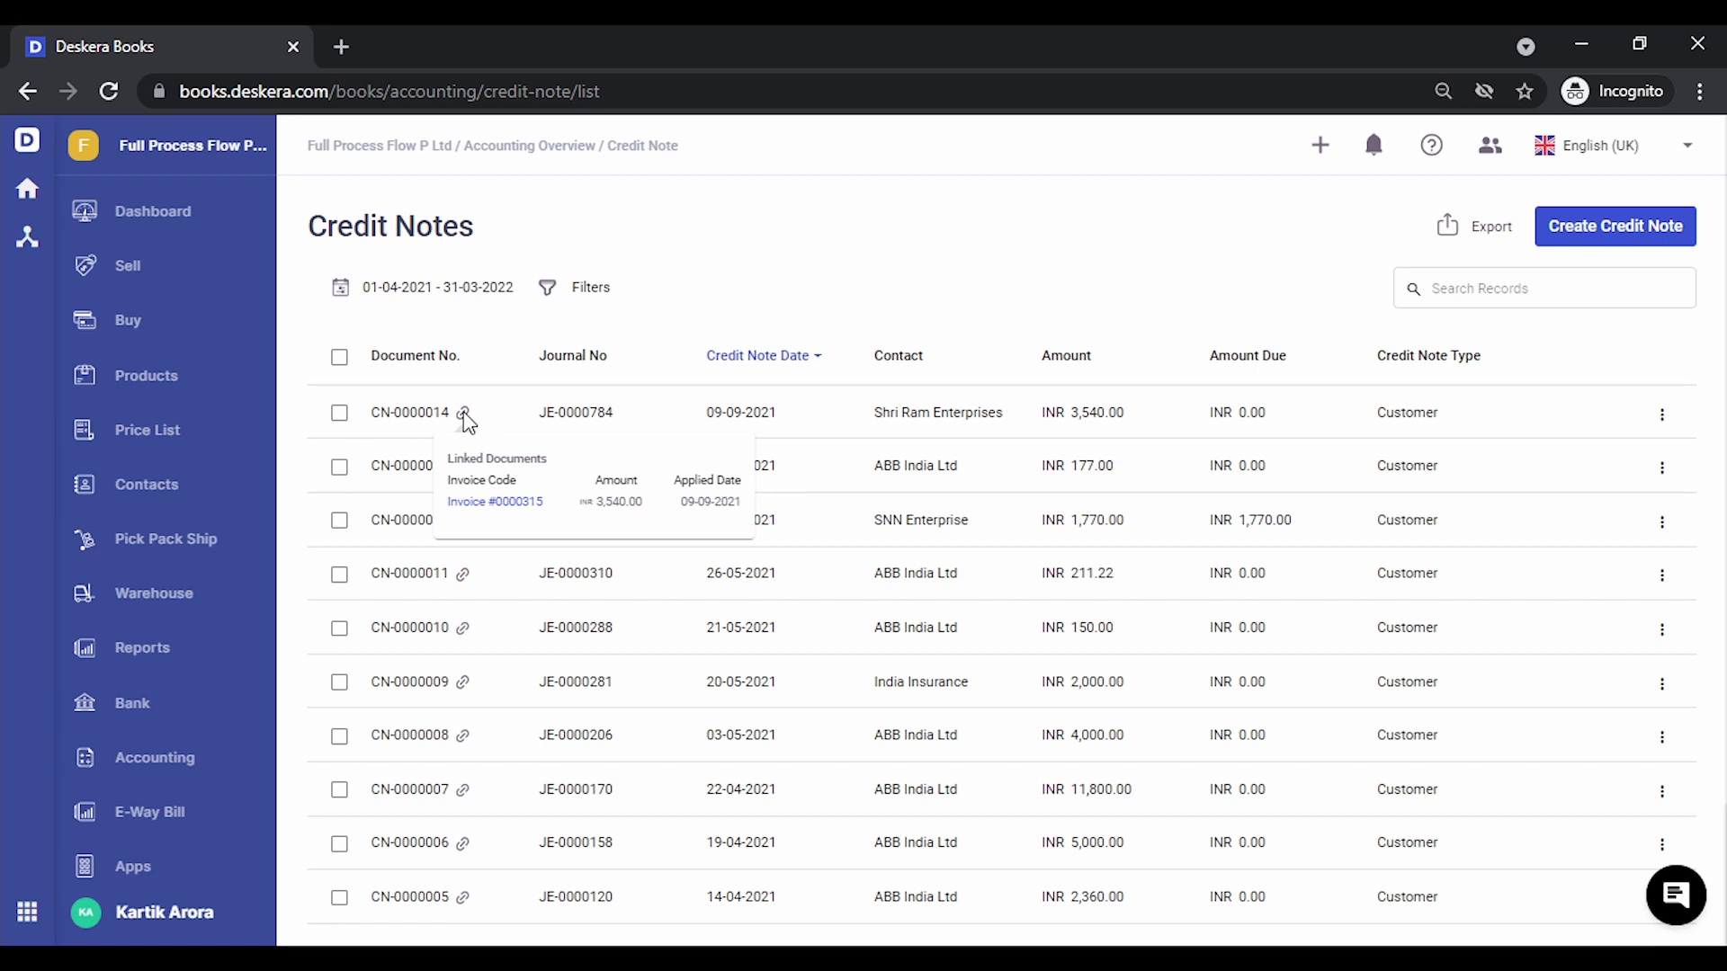
click(497, 501)
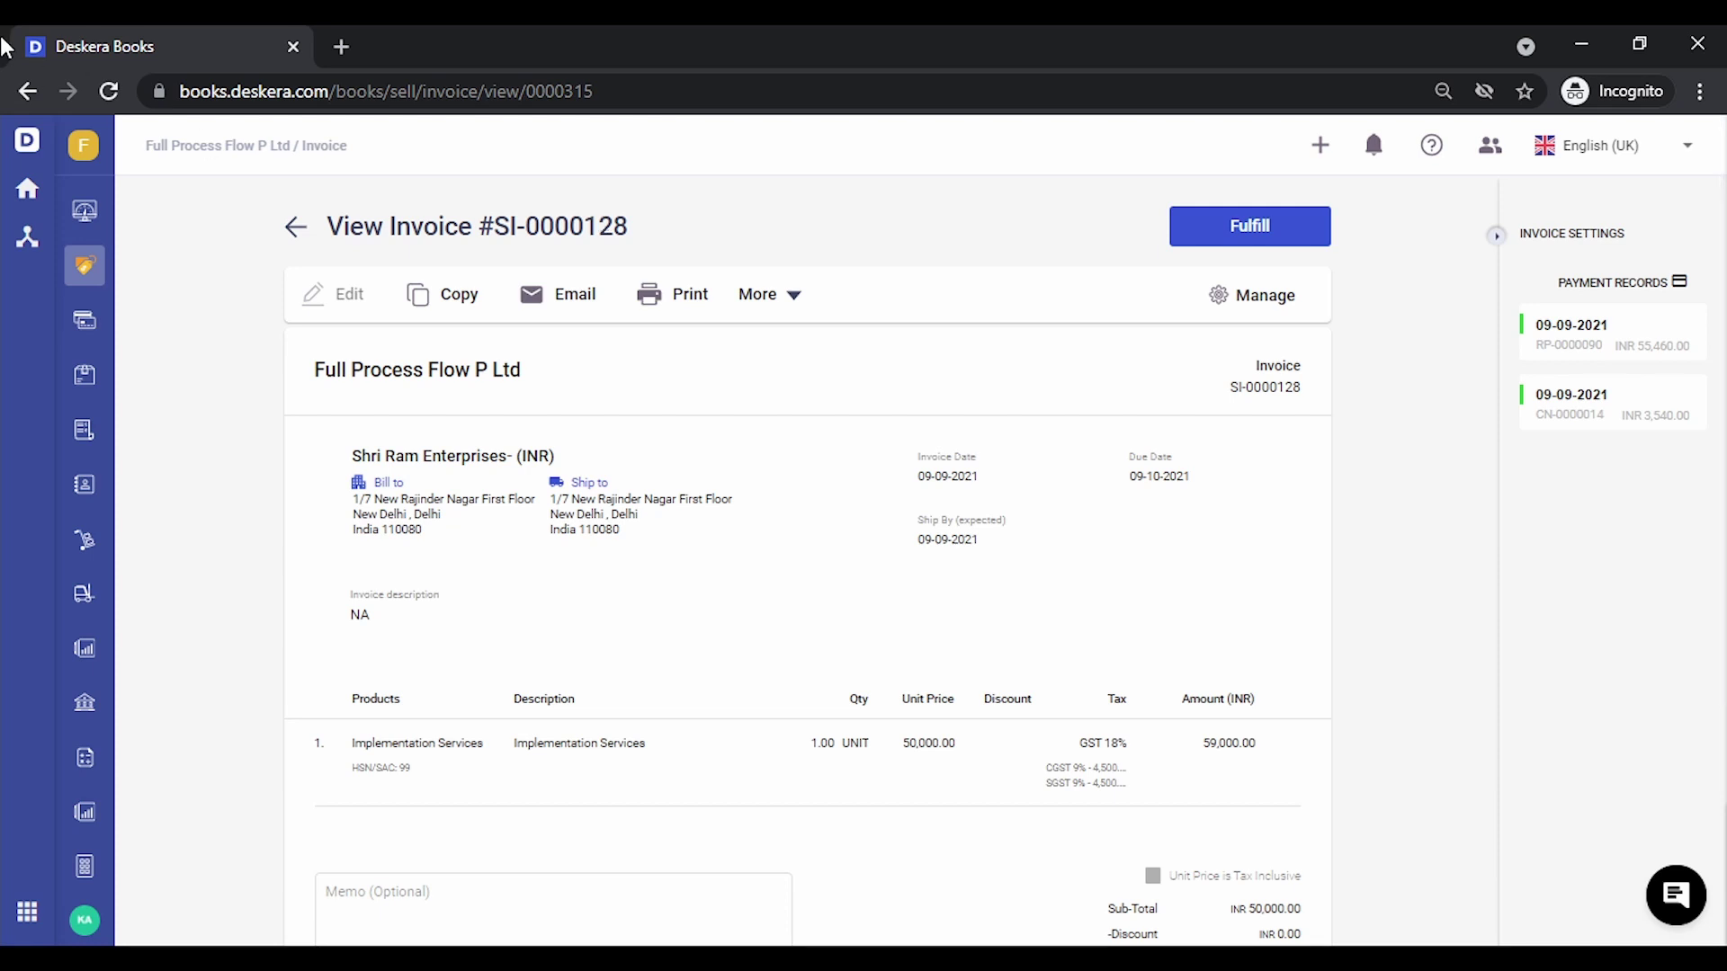
click(297, 228)
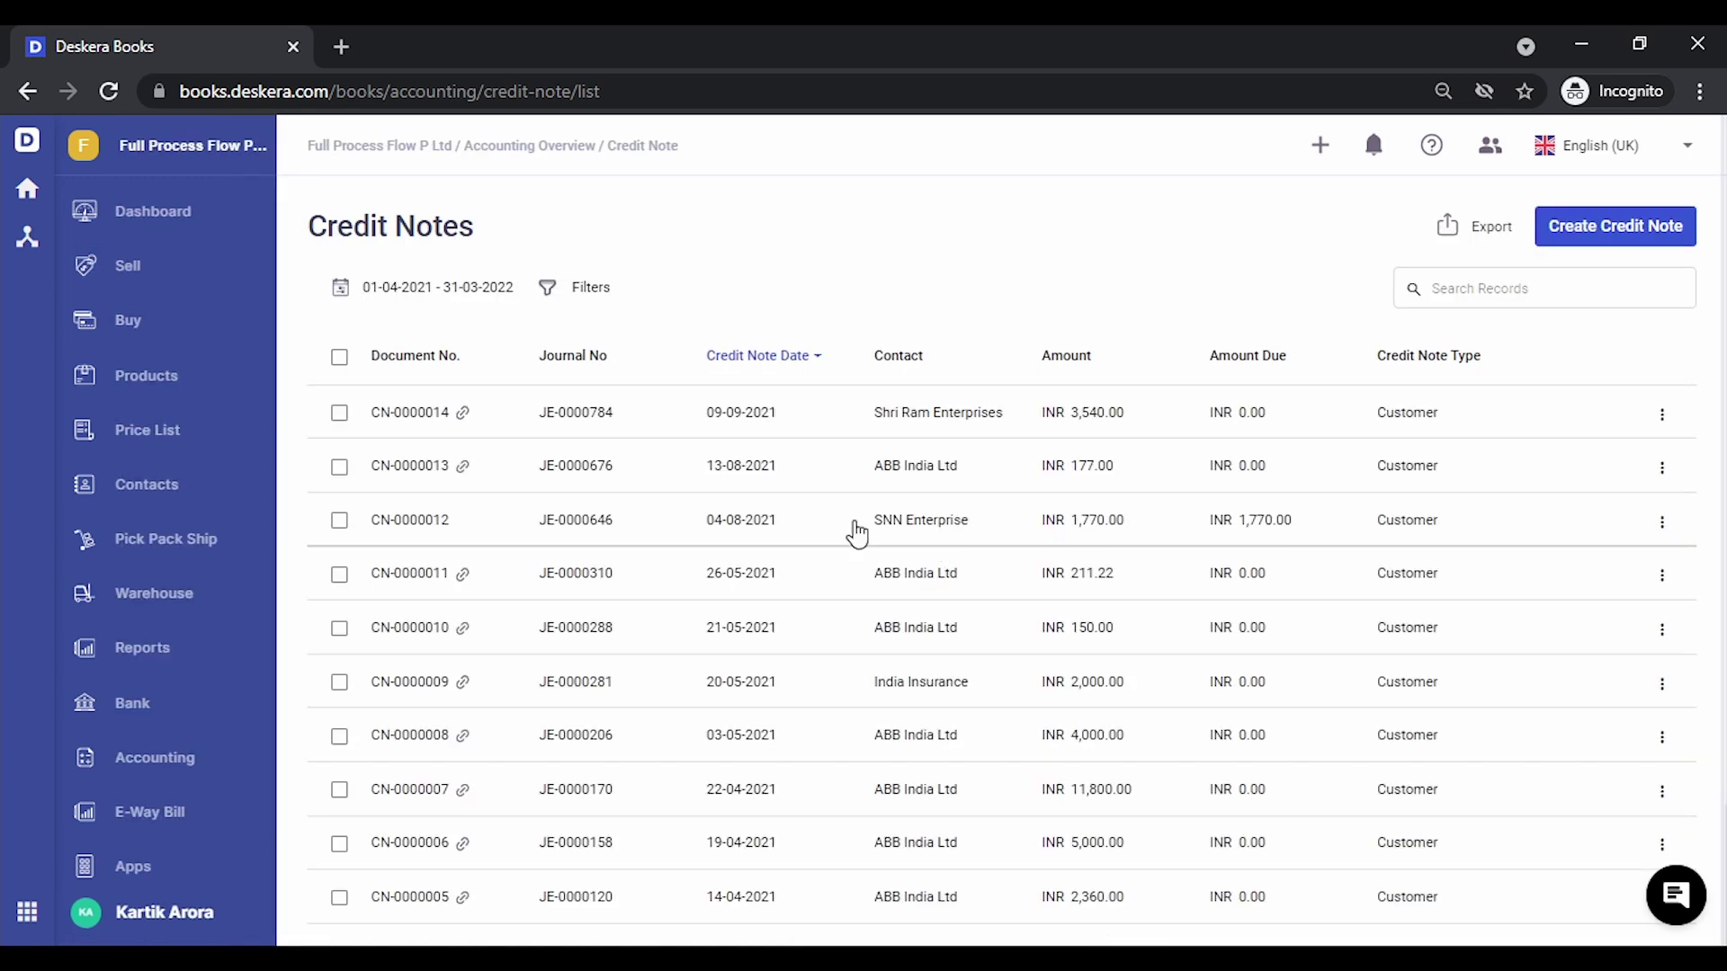
Apply credit note CN-0000002's INR 1,556.00 to ABB India's invoice SI-0000126, with no bank payment
click(184, 289)
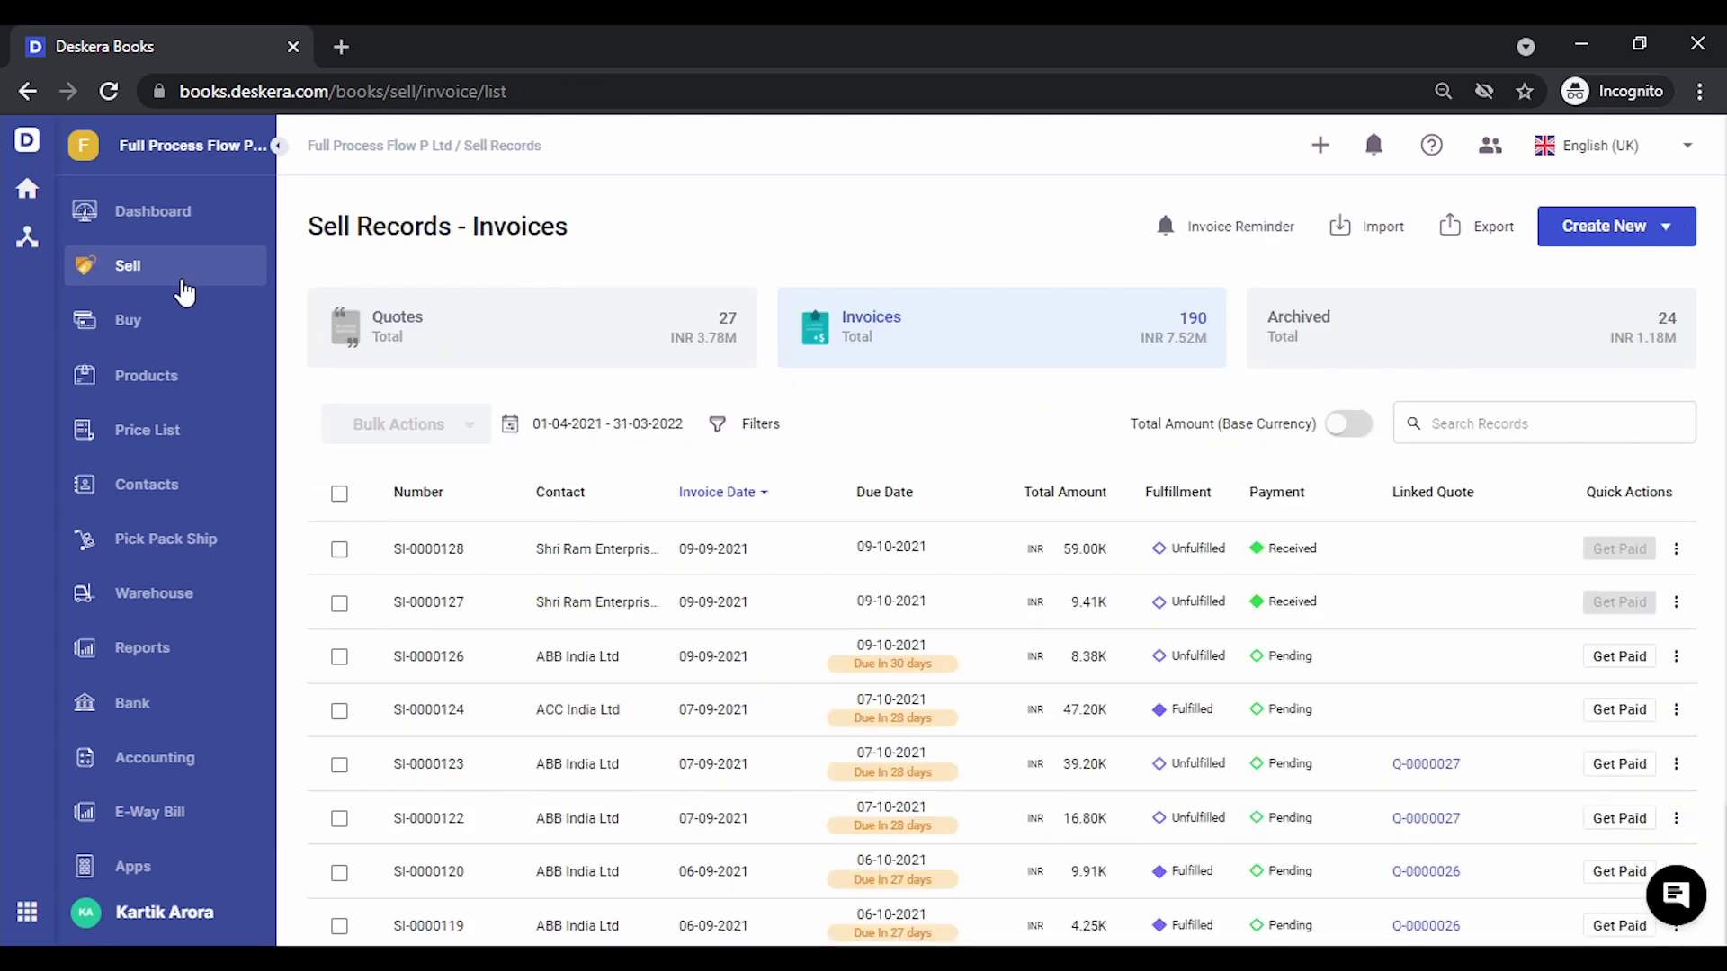
click(1621, 656)
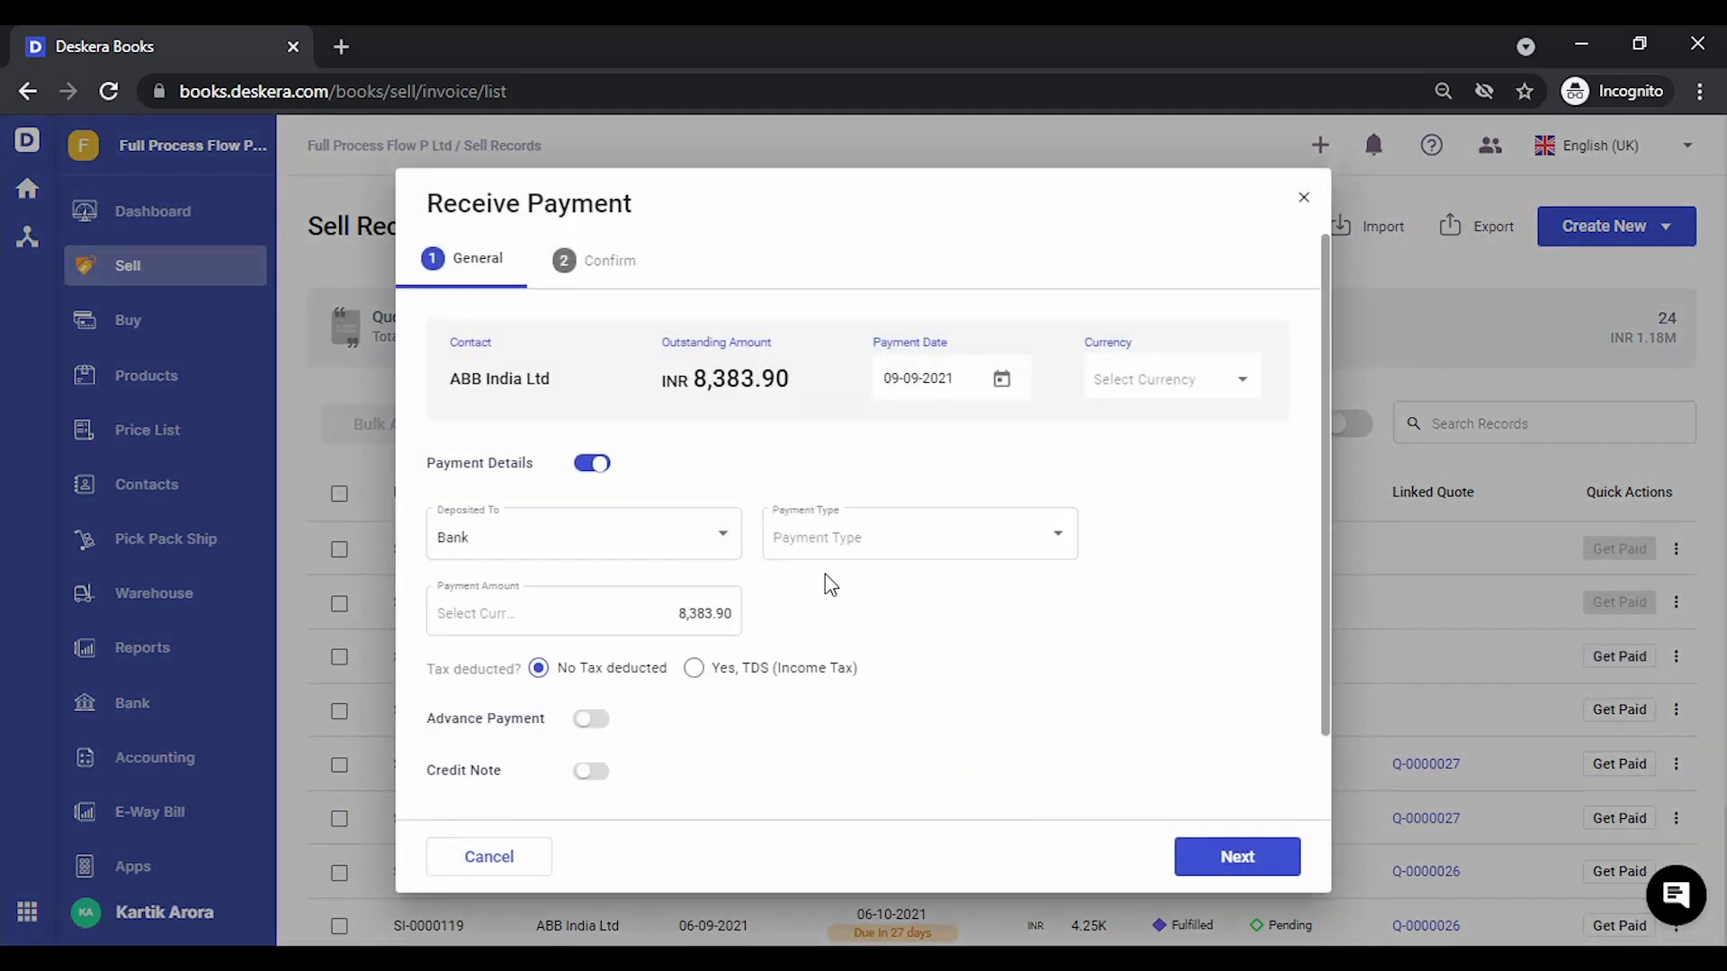
click(590, 464)
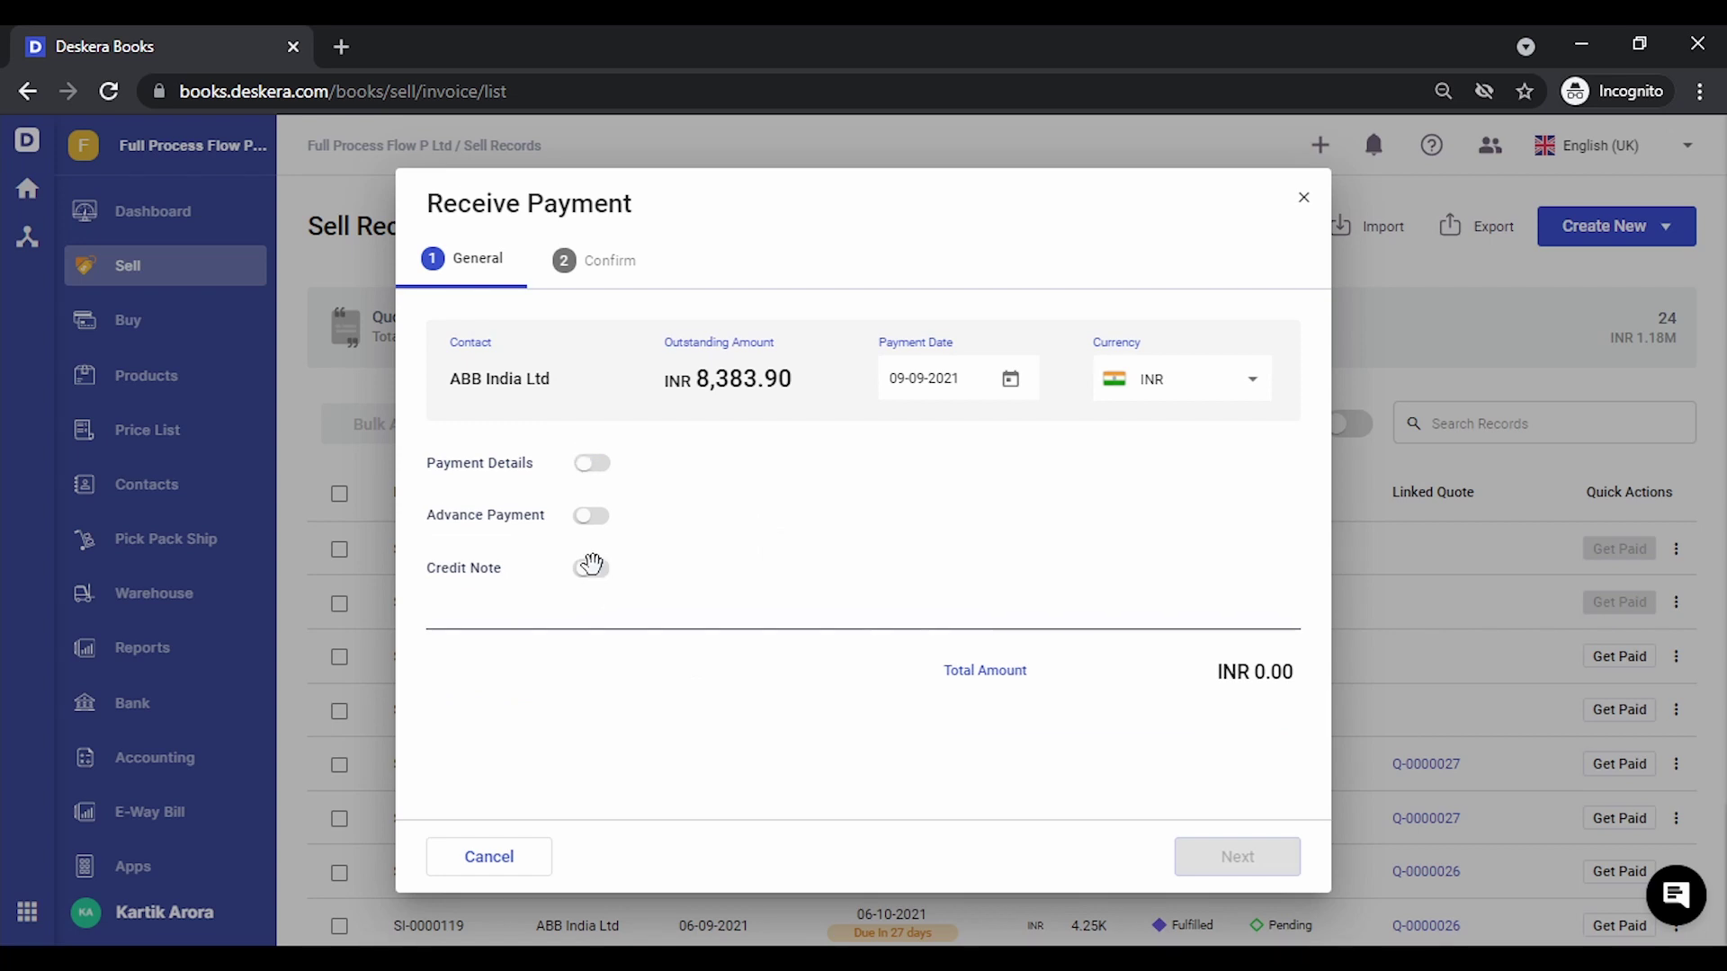
click(591, 565)
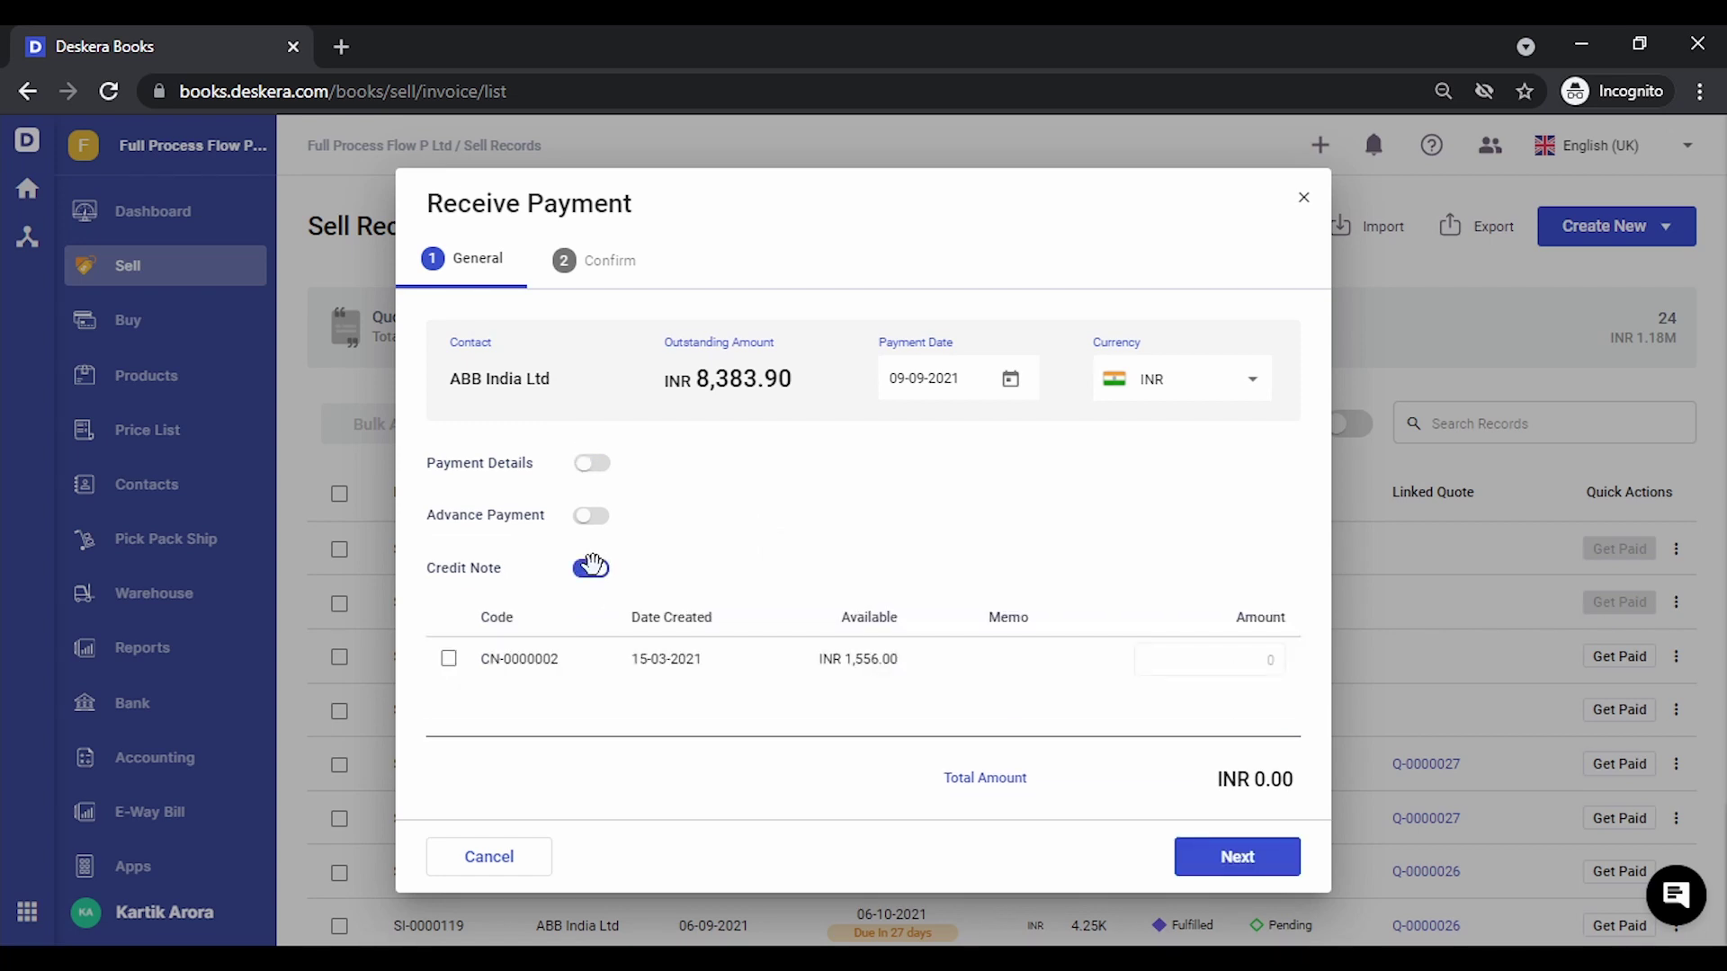
click(449, 659)
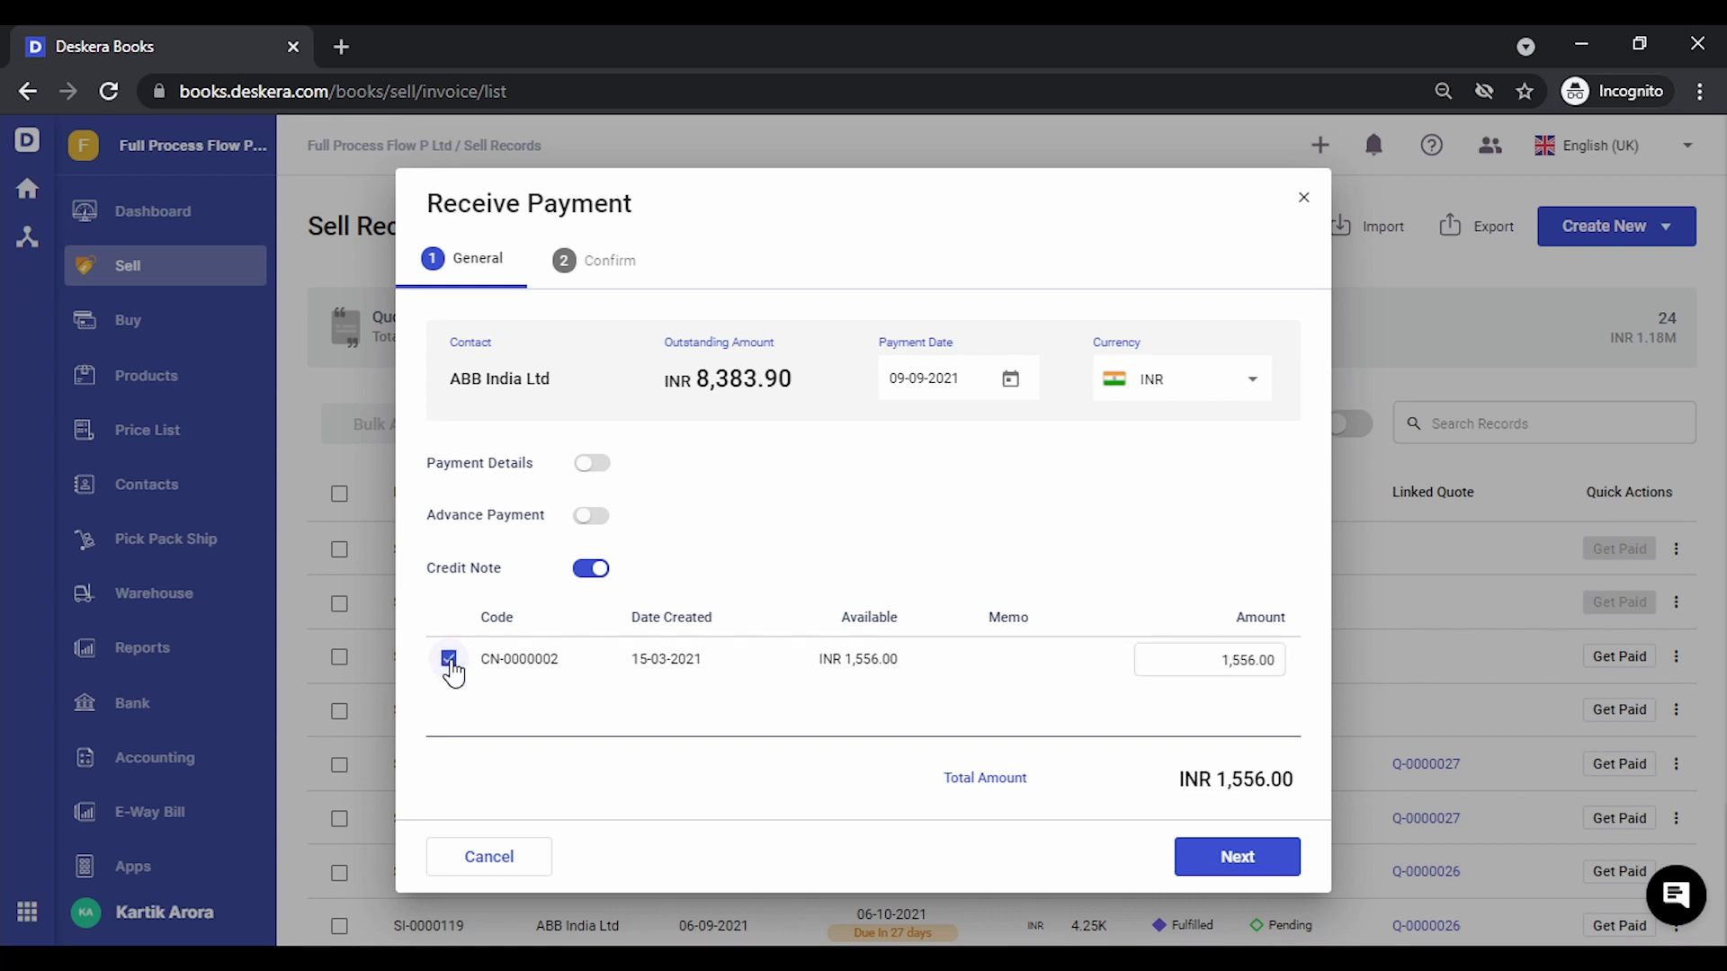
click(1271, 870)
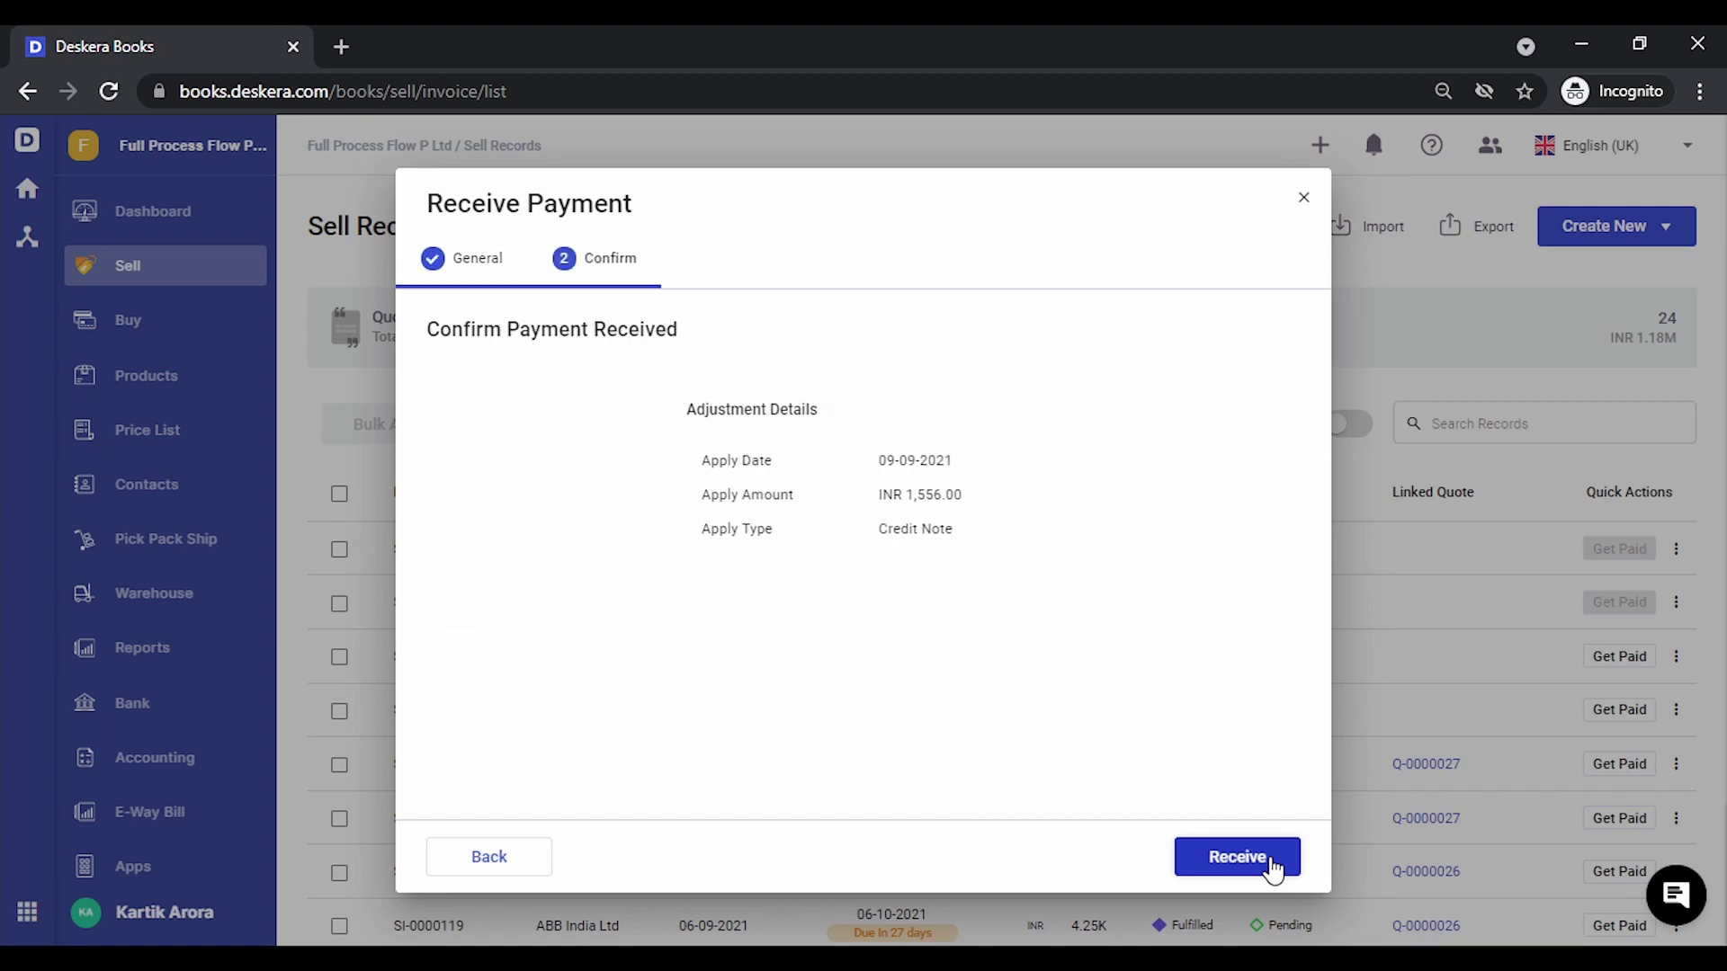
click(1272, 871)
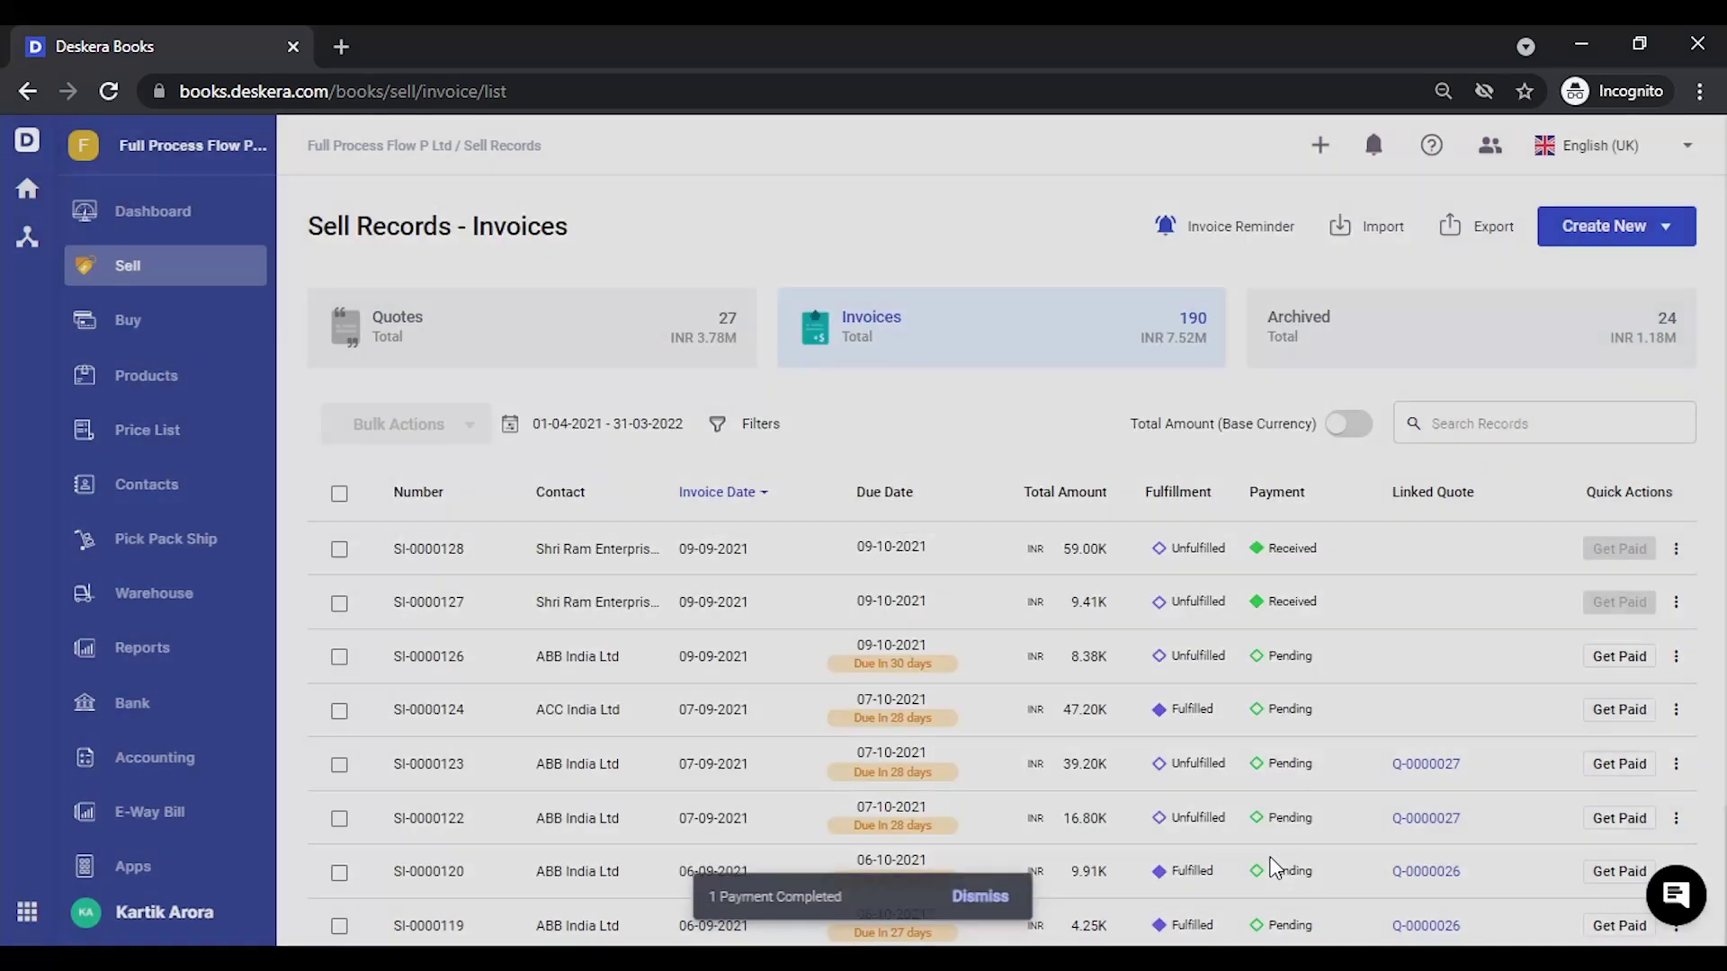